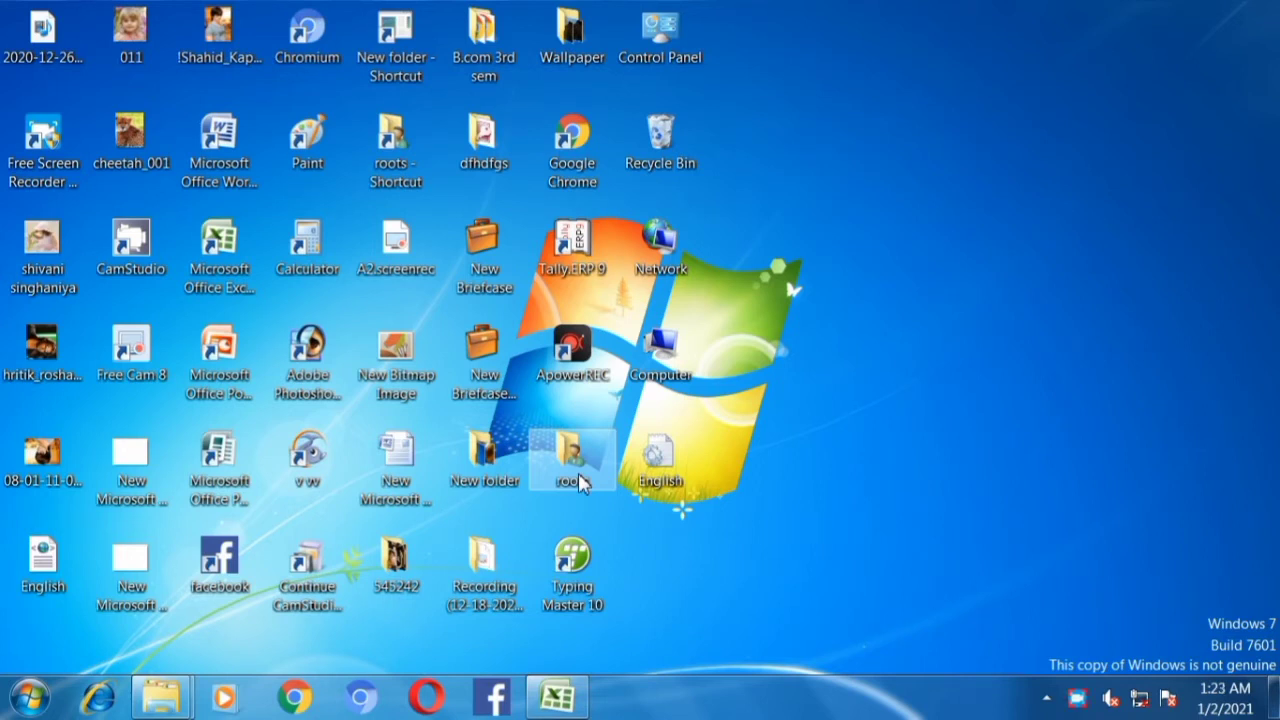
- Switch to the open Excel workbook and widen column G to fit the "Height (in cm)" heading
click(565, 705)
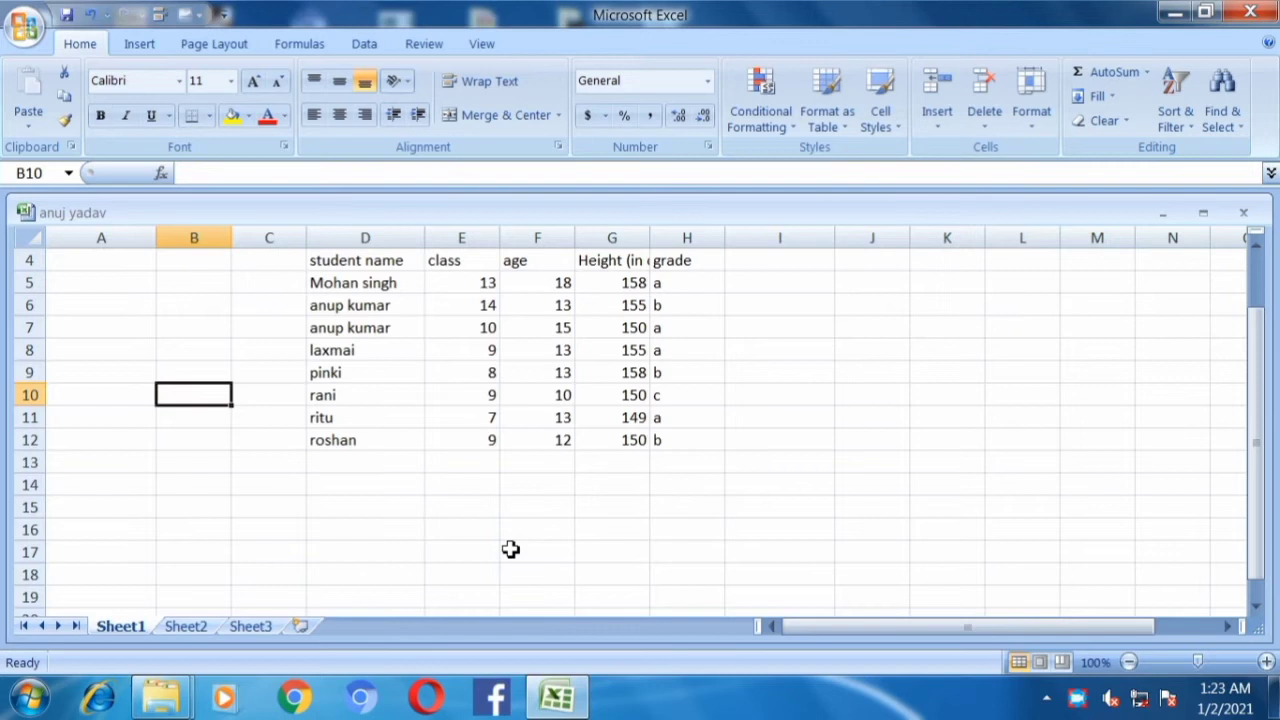
click(233, 50)
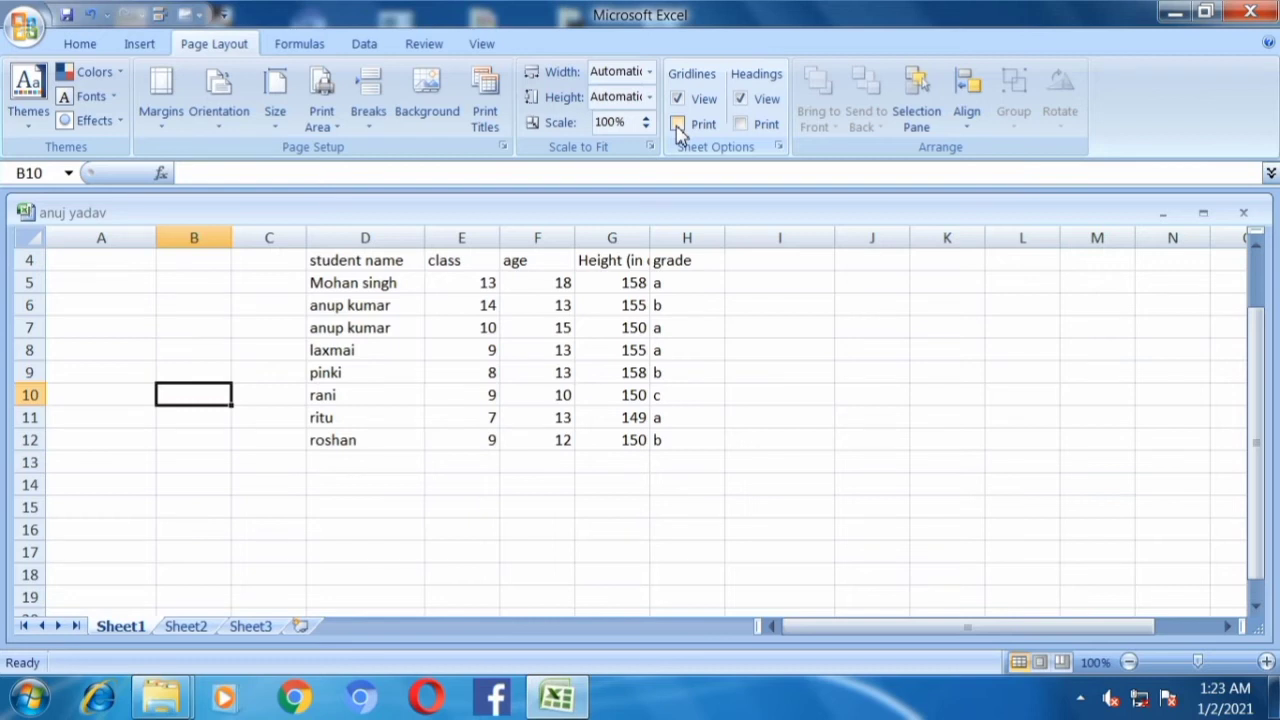
scroll(843, 411, down, 2)
scroll(852, 429, up, 3)
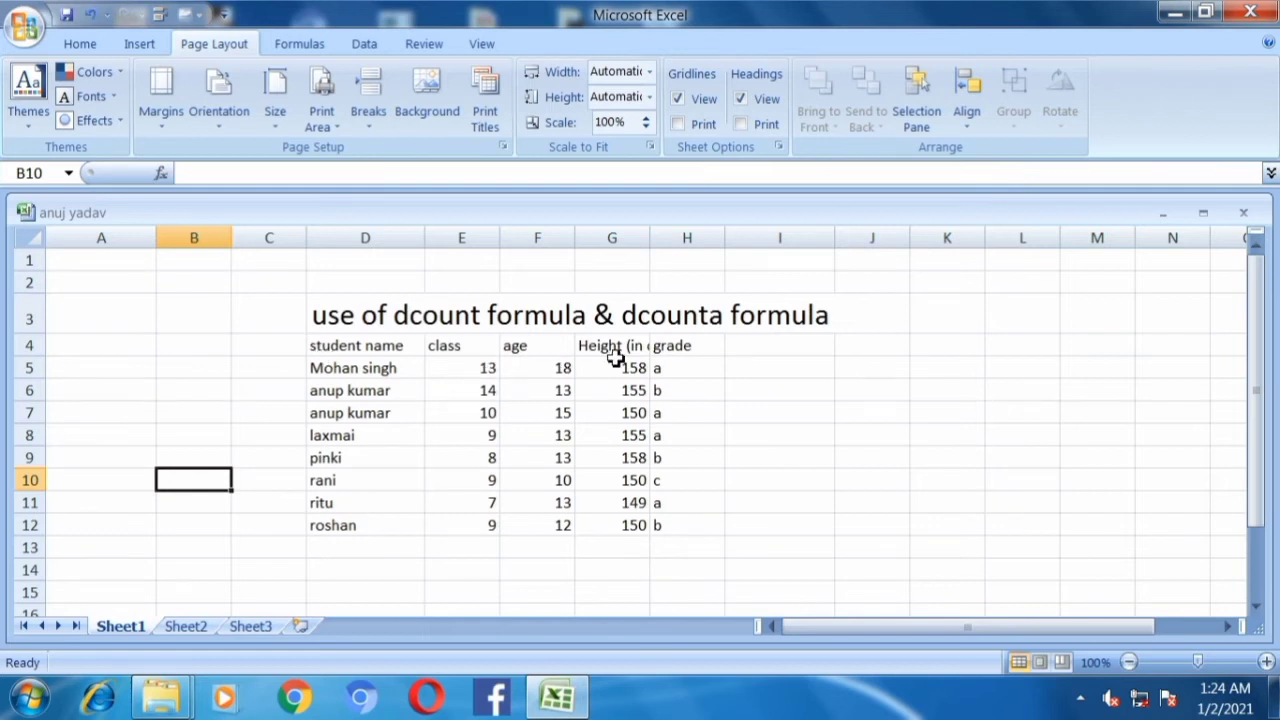
drag(652, 242, 691, 243)
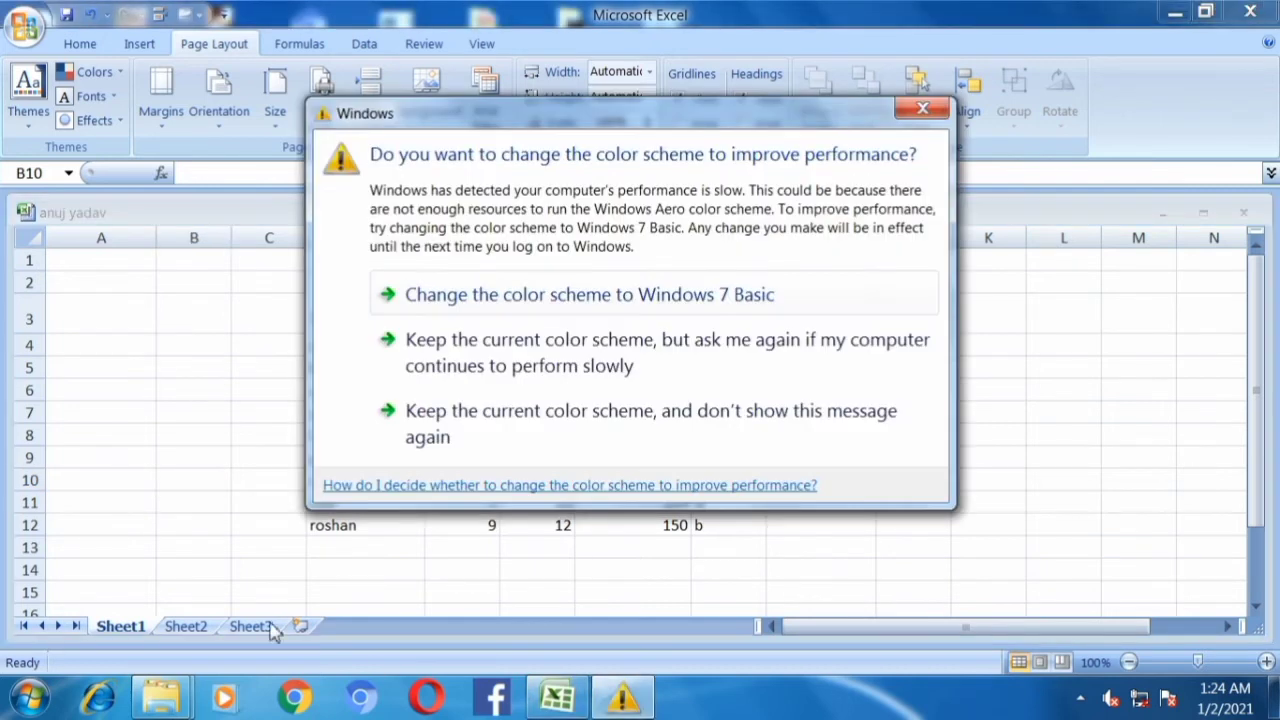
click(922, 108)
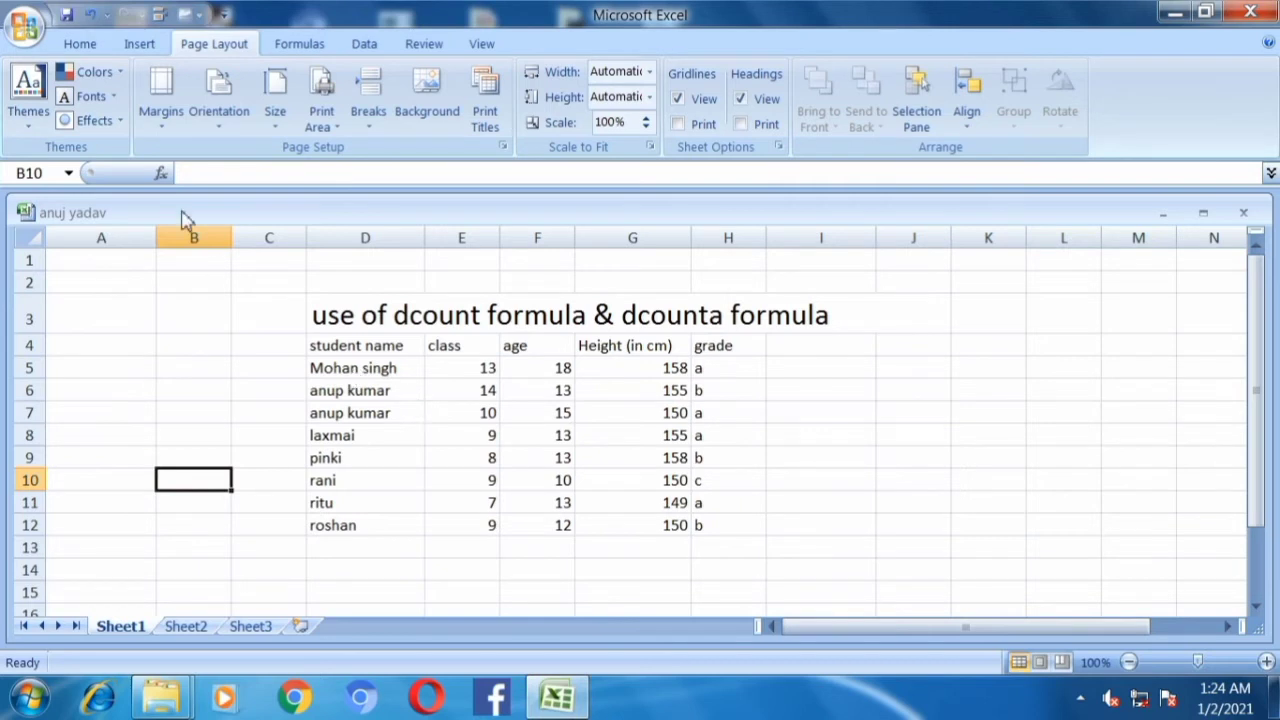
- Preview the built-in document themes on the worksheet without applying one
click(30, 90)
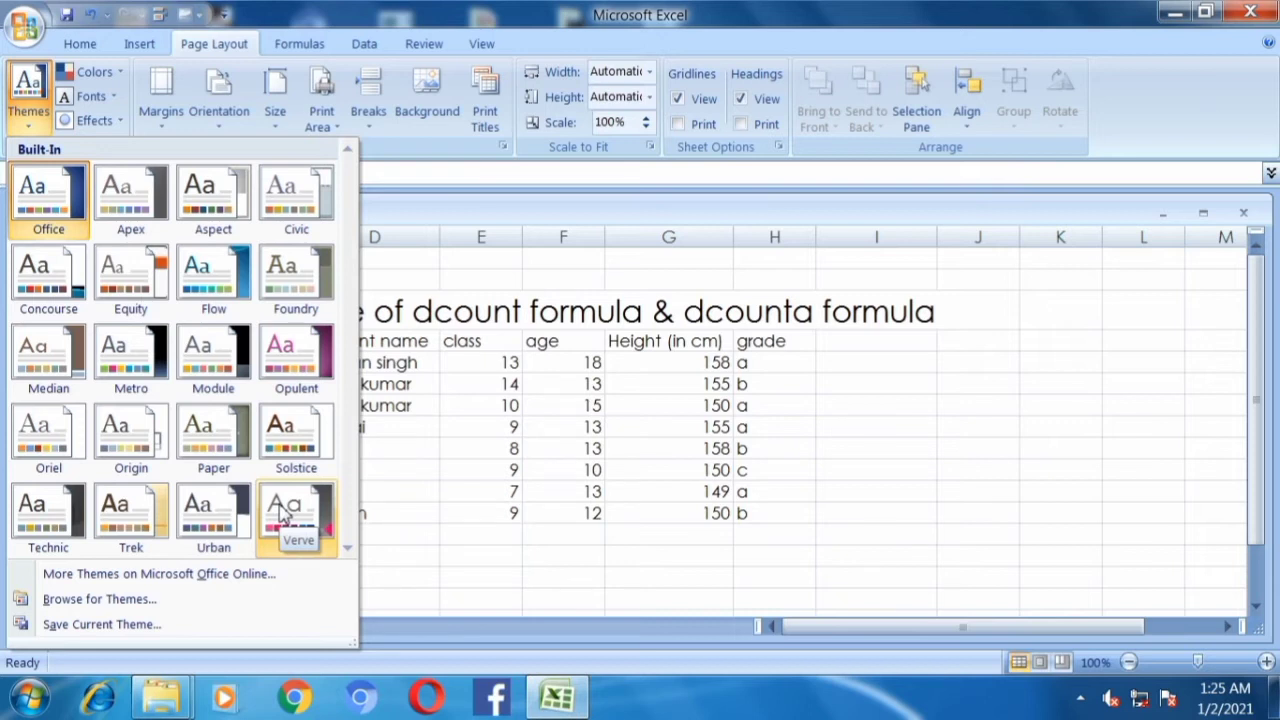
click(436, 543)
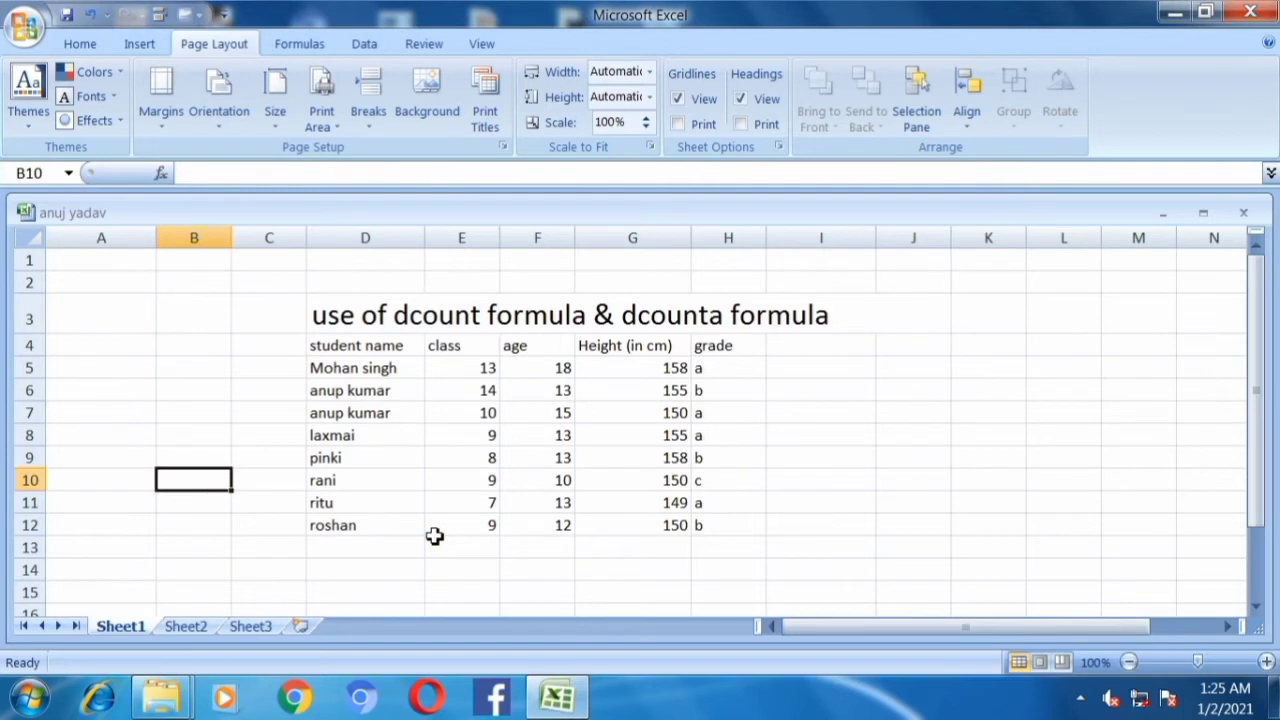
scroll(434, 537, down, 1)
- Apply the Bad cell style to the merged title "use of dcount formula & dcounta formula" in row 3
click(92, 50)
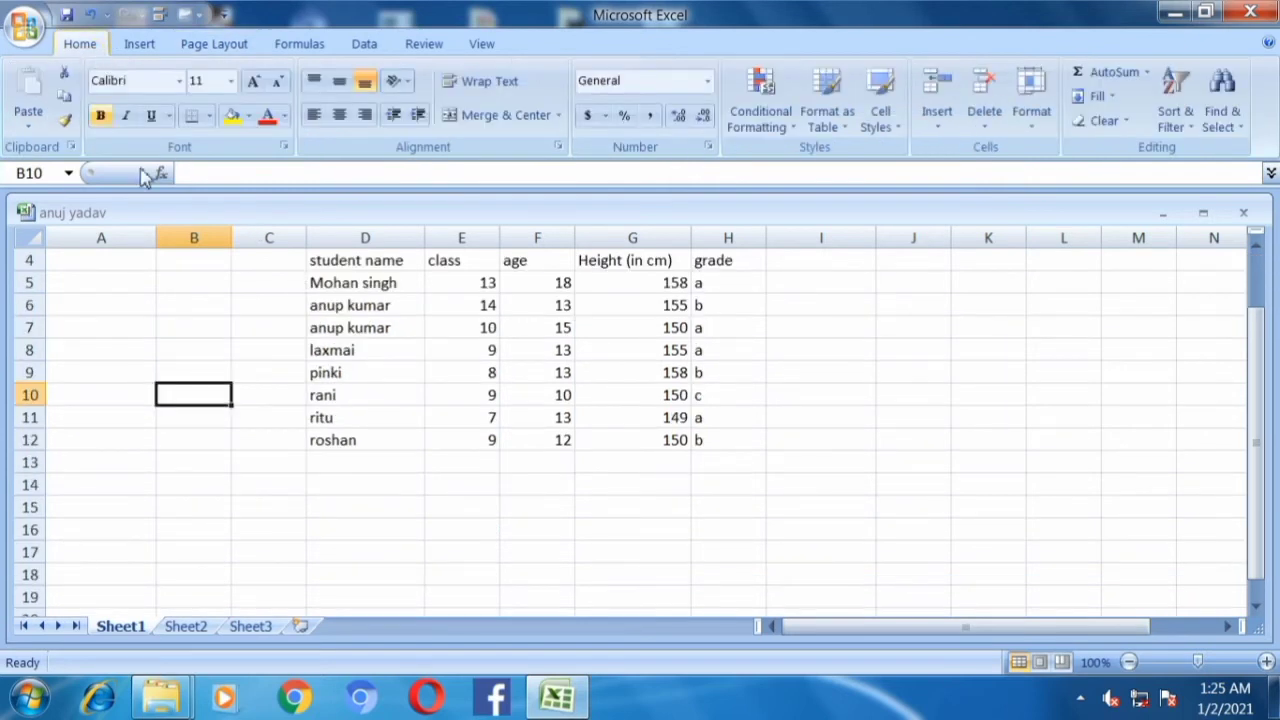
scroll(820, 443, up, 1)
scroll(820, 443, down, 1)
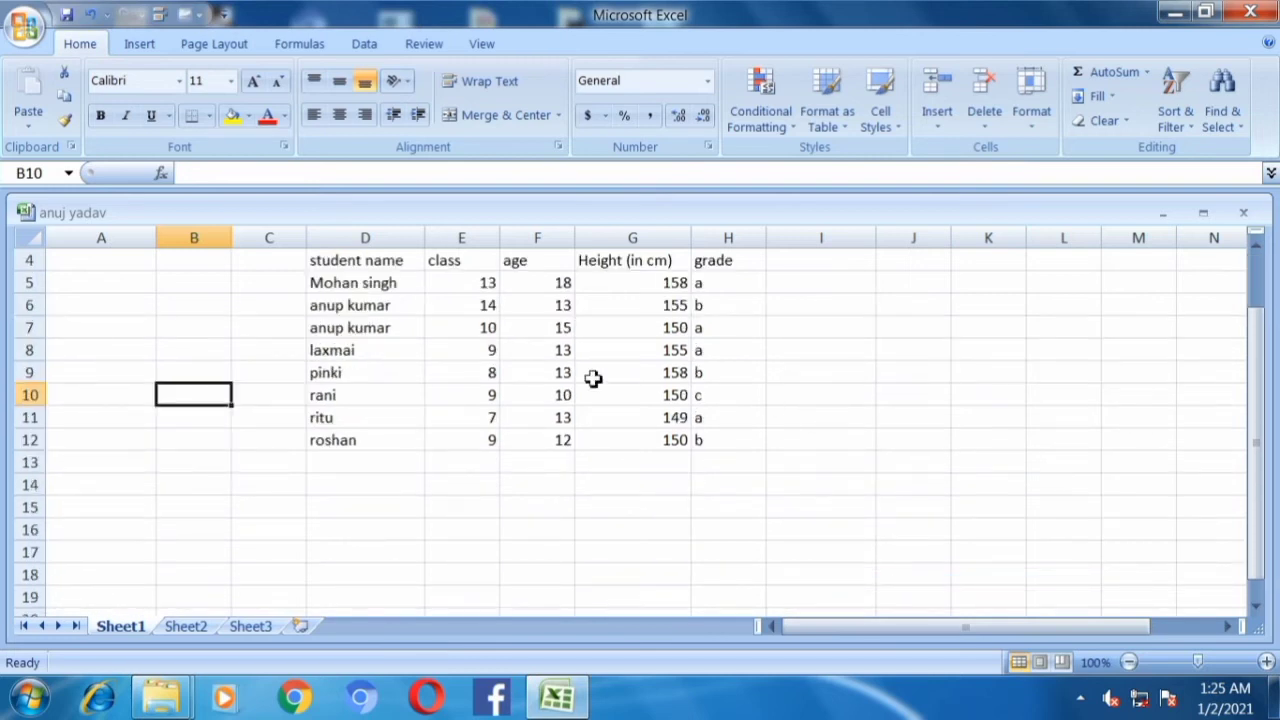
drag(1257, 334, 1259, 270)
click(338, 318)
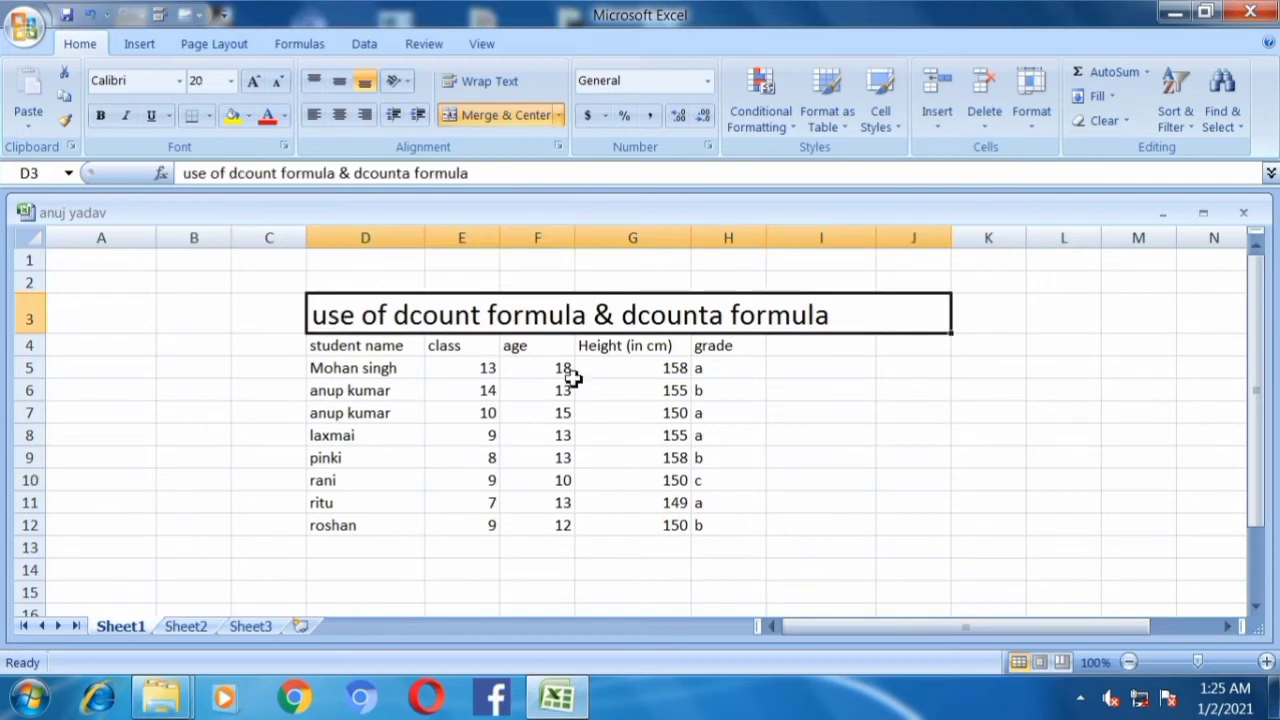
click(896, 135)
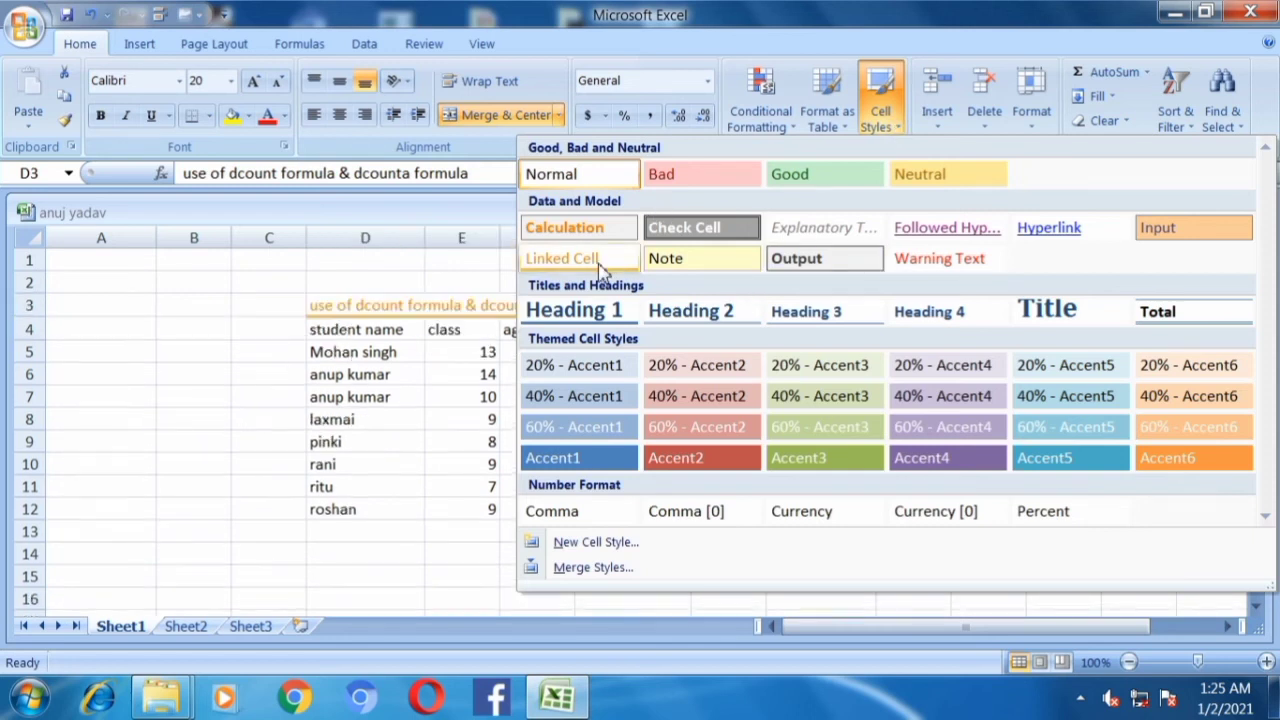
click(684, 176)
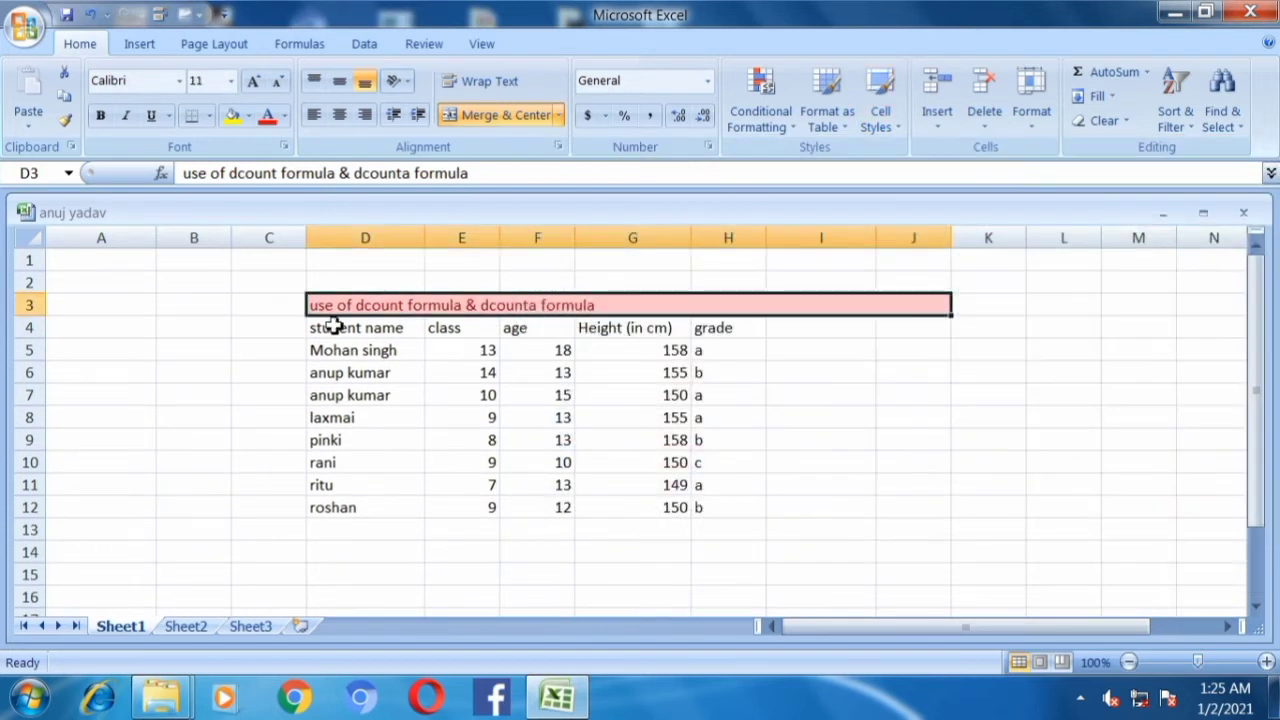
- Apply the Accent2 cell style to the table's header cells D4:H4
drag(343, 333, 718, 327)
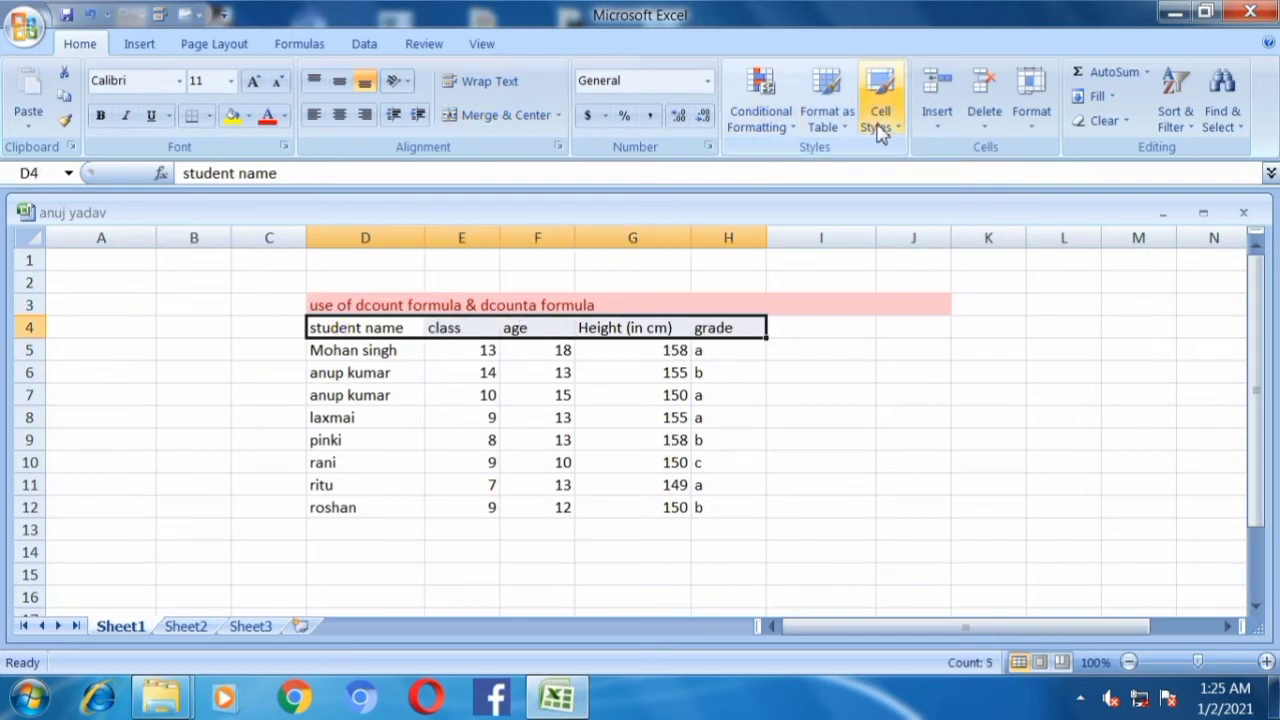
click(878, 126)
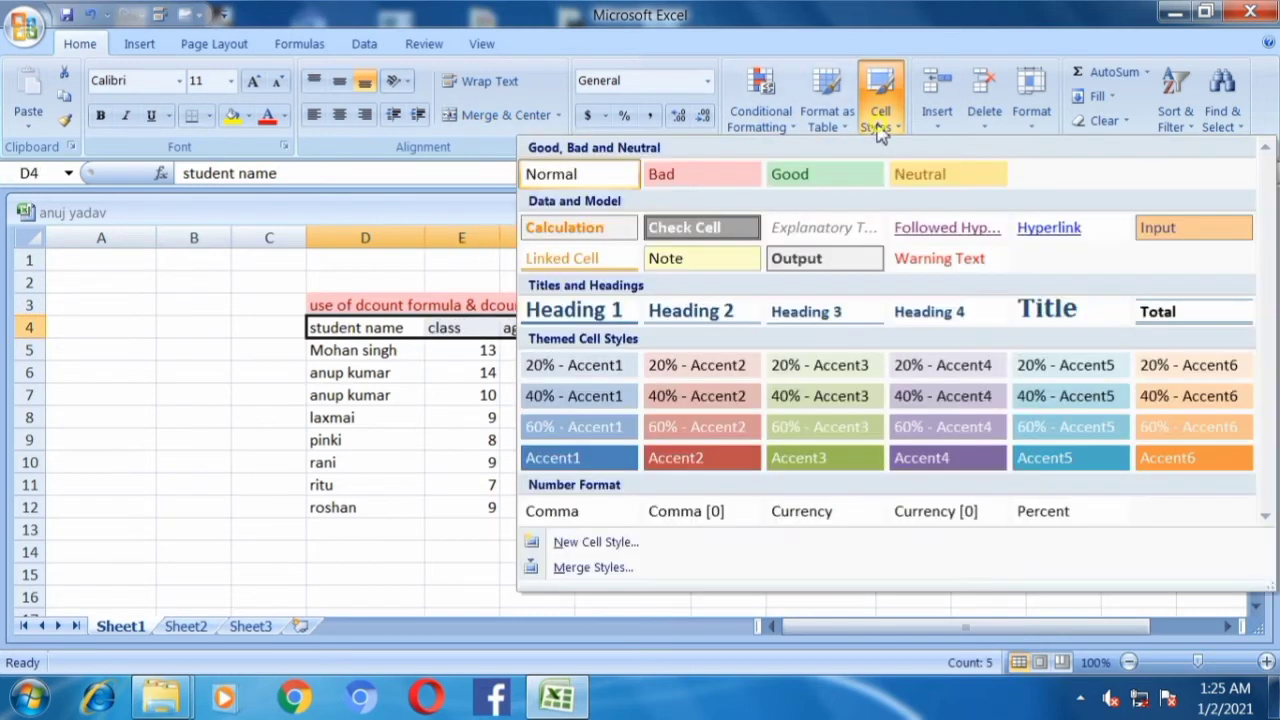
click(690, 460)
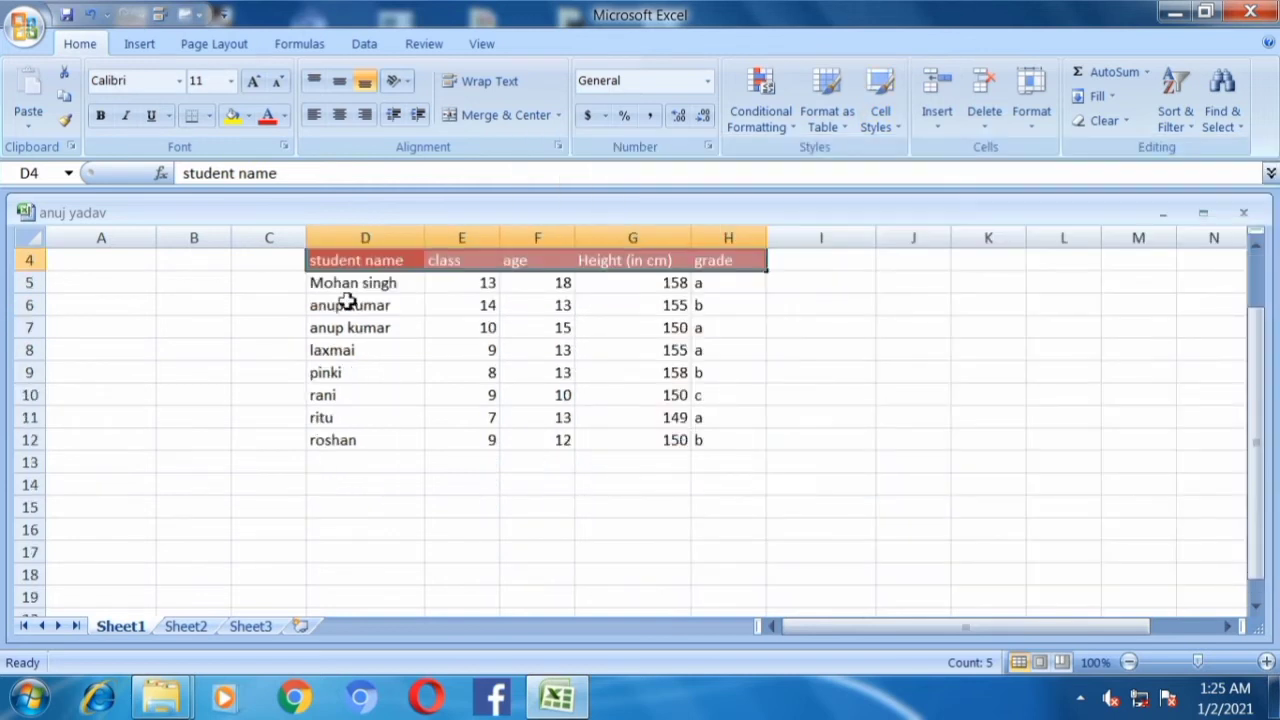
- Apply the Accent3 cell style to the student names in D5:D12 and make them bold
scroll(354, 286, down, 1)
drag(352, 285, 350, 438)
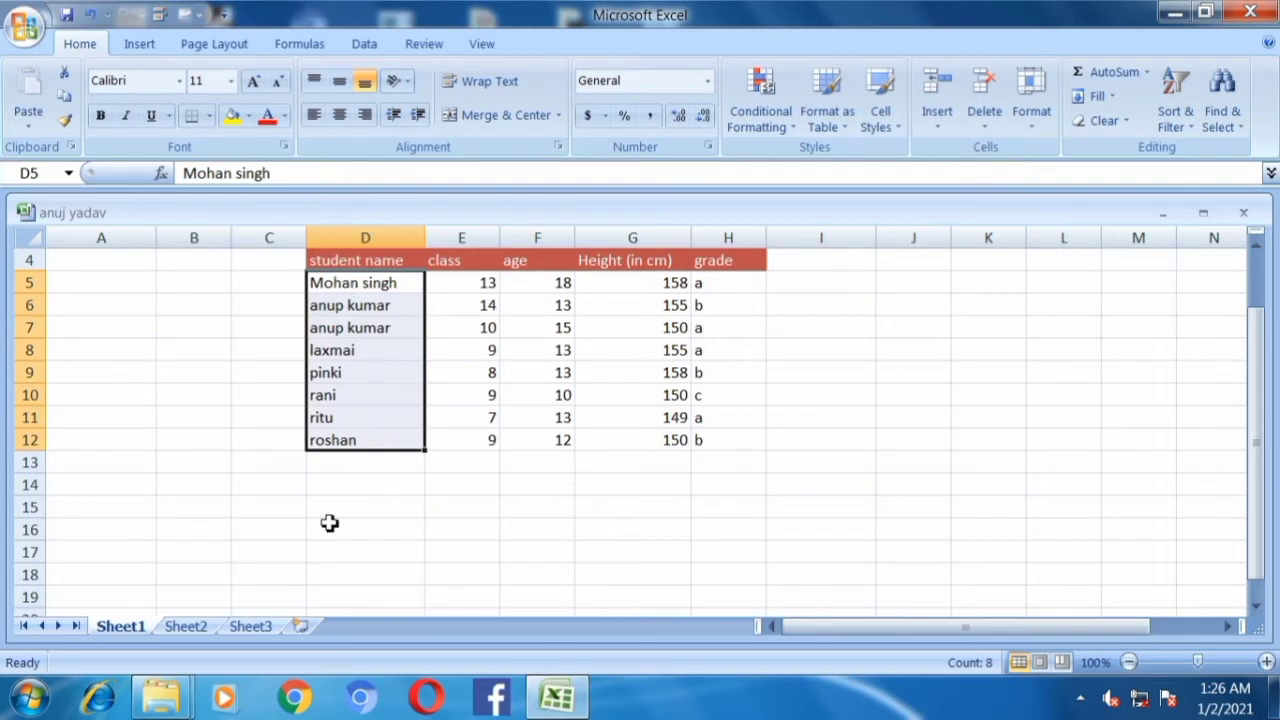
click(881, 118)
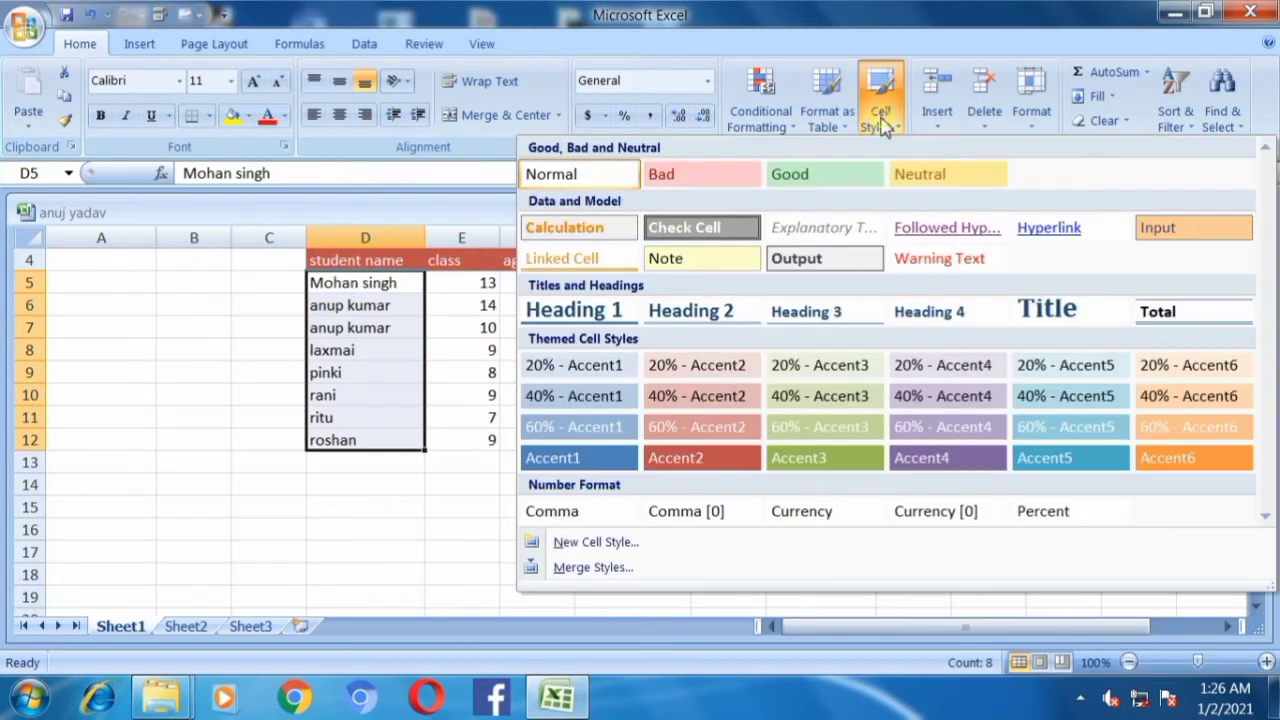
click(800, 465)
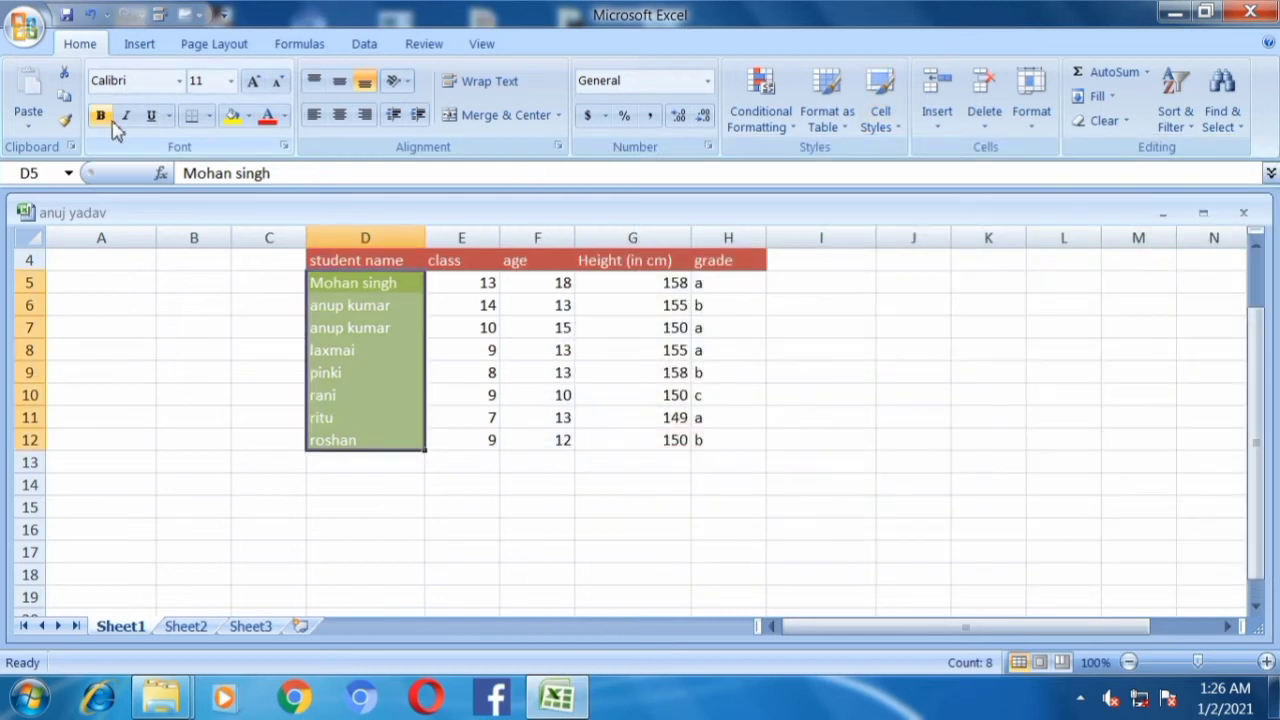
click(106, 120)
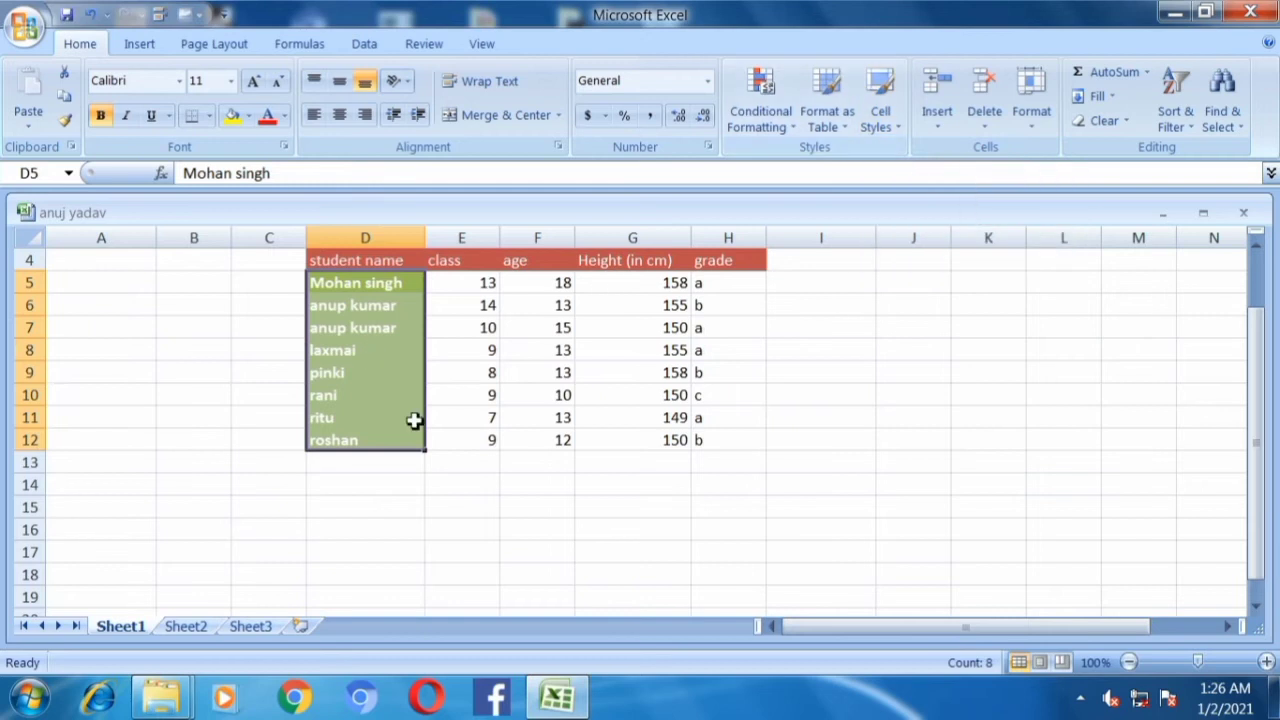
- Apply the 60% - Accent5 cell style to the class, age, height and grade data in E5:H12
drag(461, 462, 537, 462)
click(465, 280)
drag(465, 280, 706, 440)
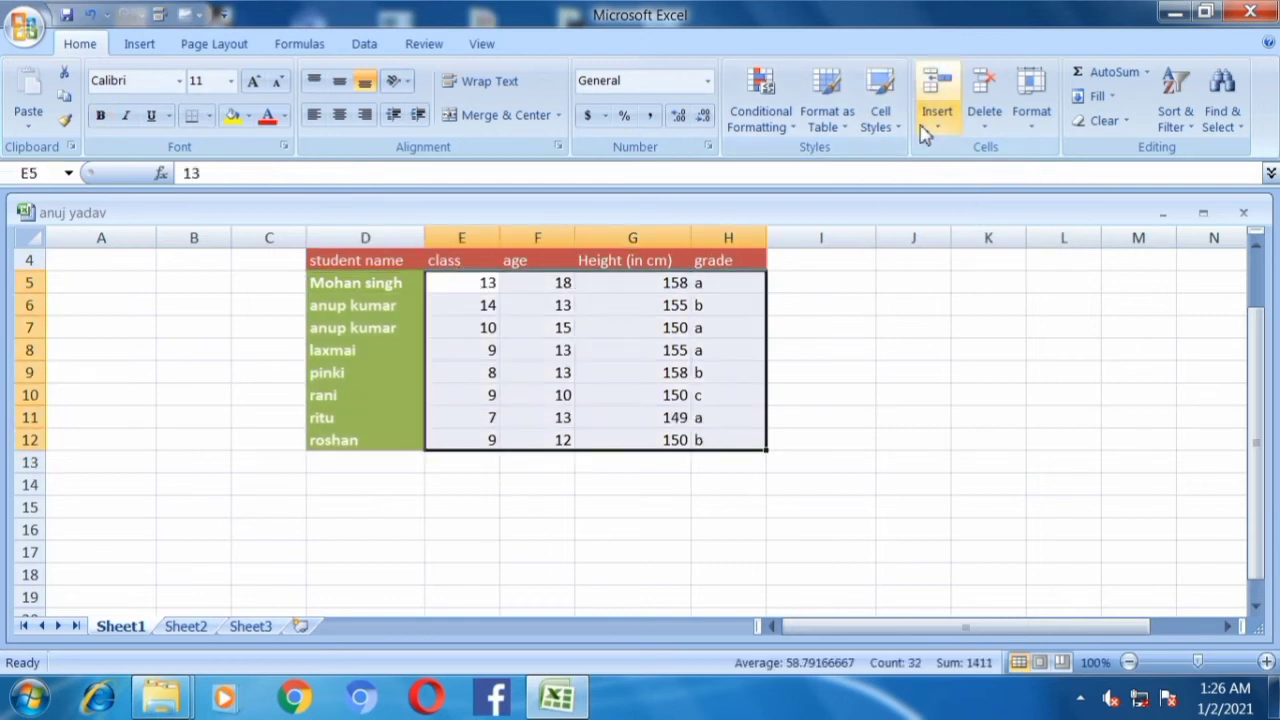
click(880, 118)
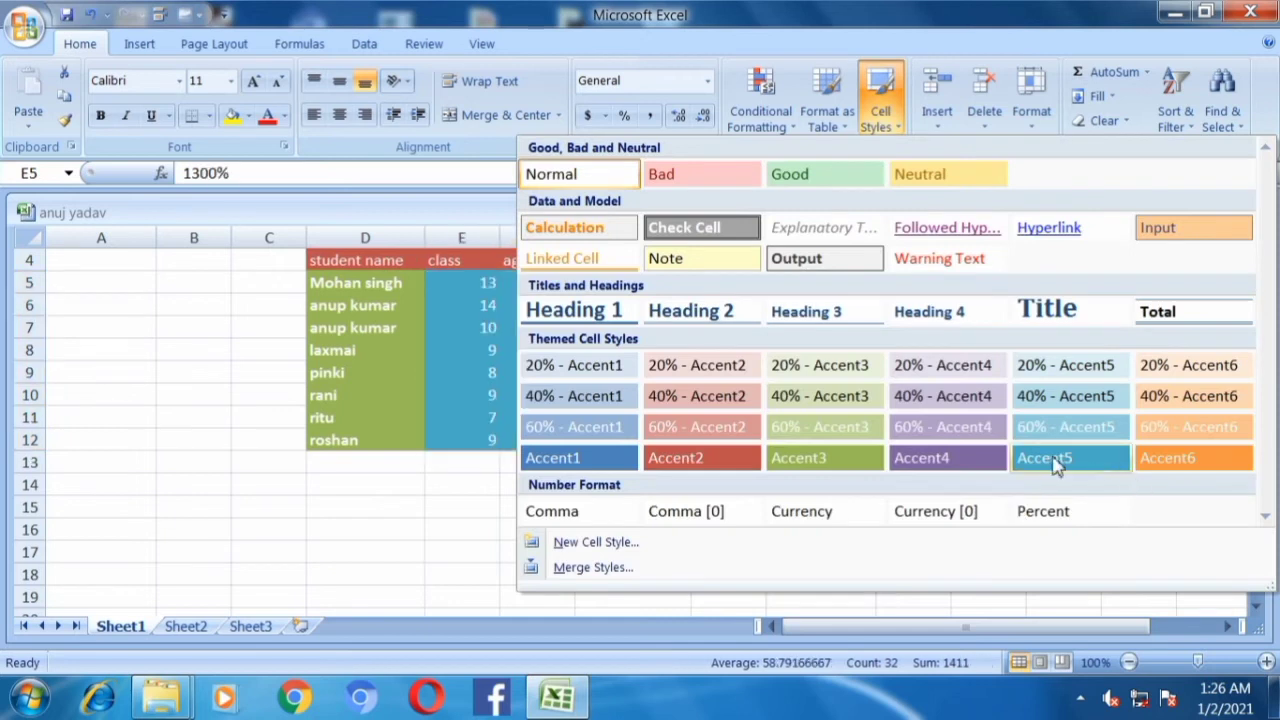
click(1063, 428)
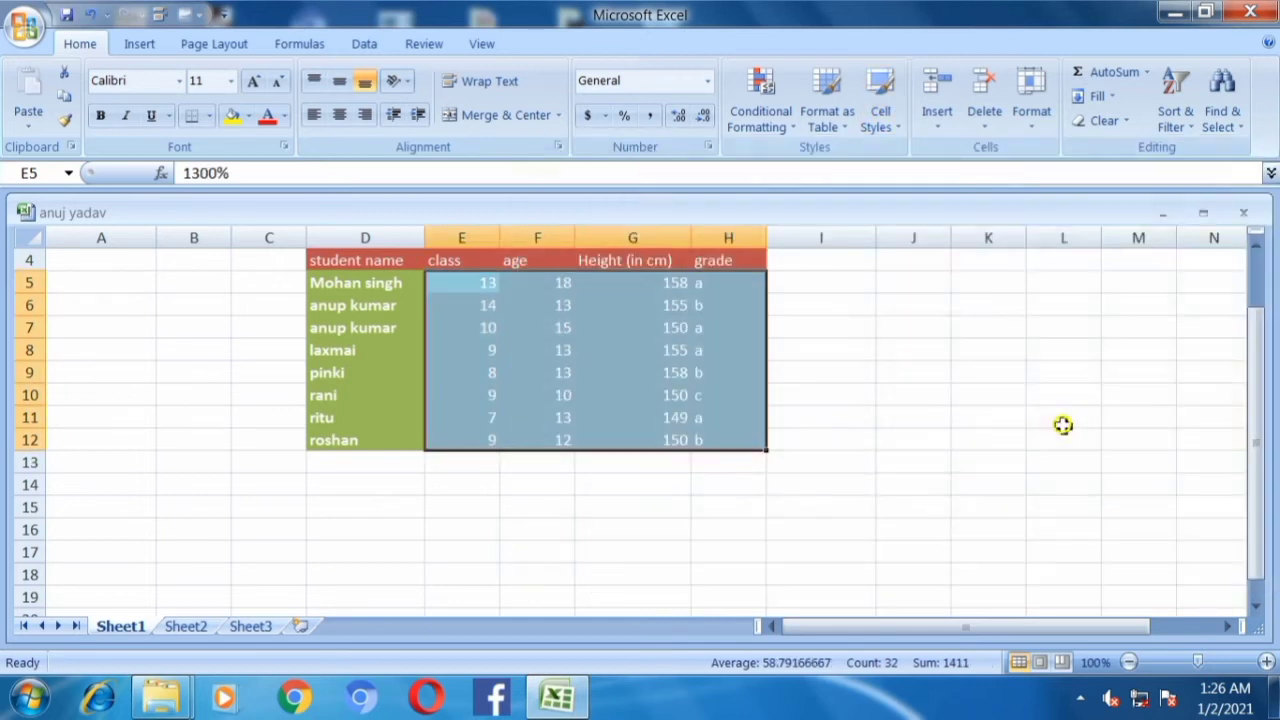
click(725, 531)
- Add a Thick Box Border around the student table D4:H12
scroll(771, 551, down, 2)
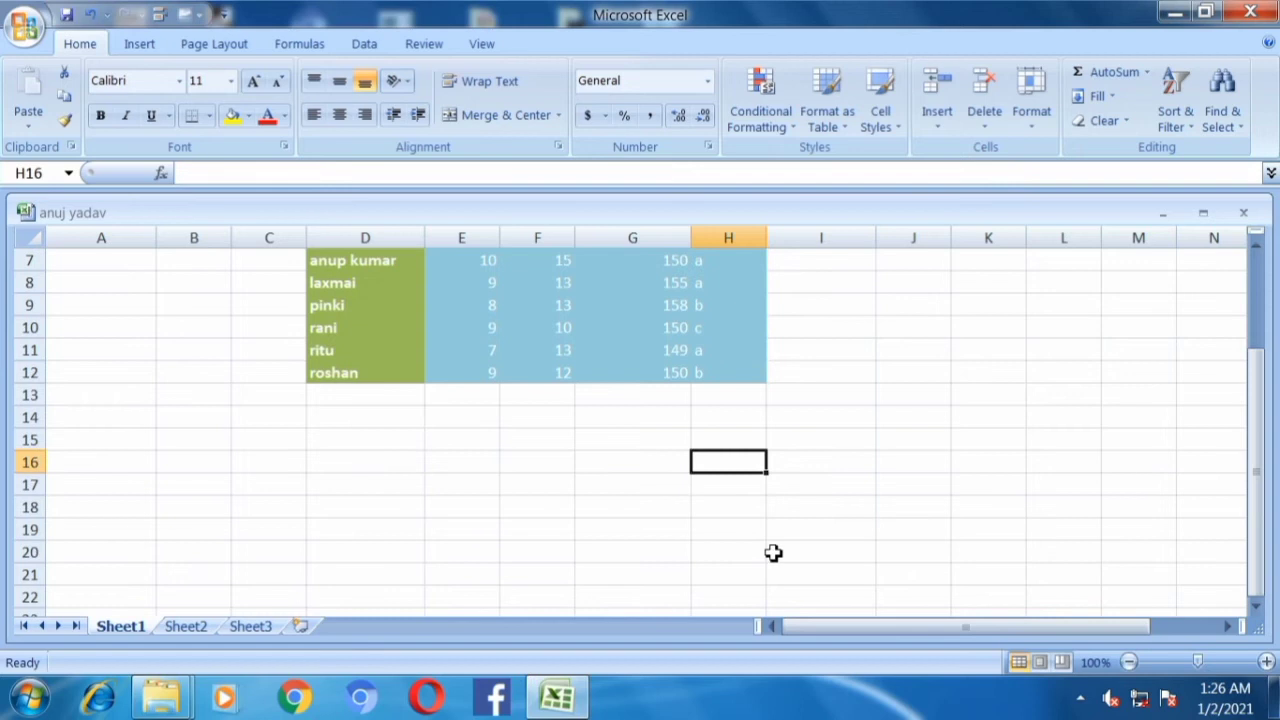
scroll(1057, 408, up, 1)
drag(1257, 400, 1252, 270)
drag(310, 328, 722, 505)
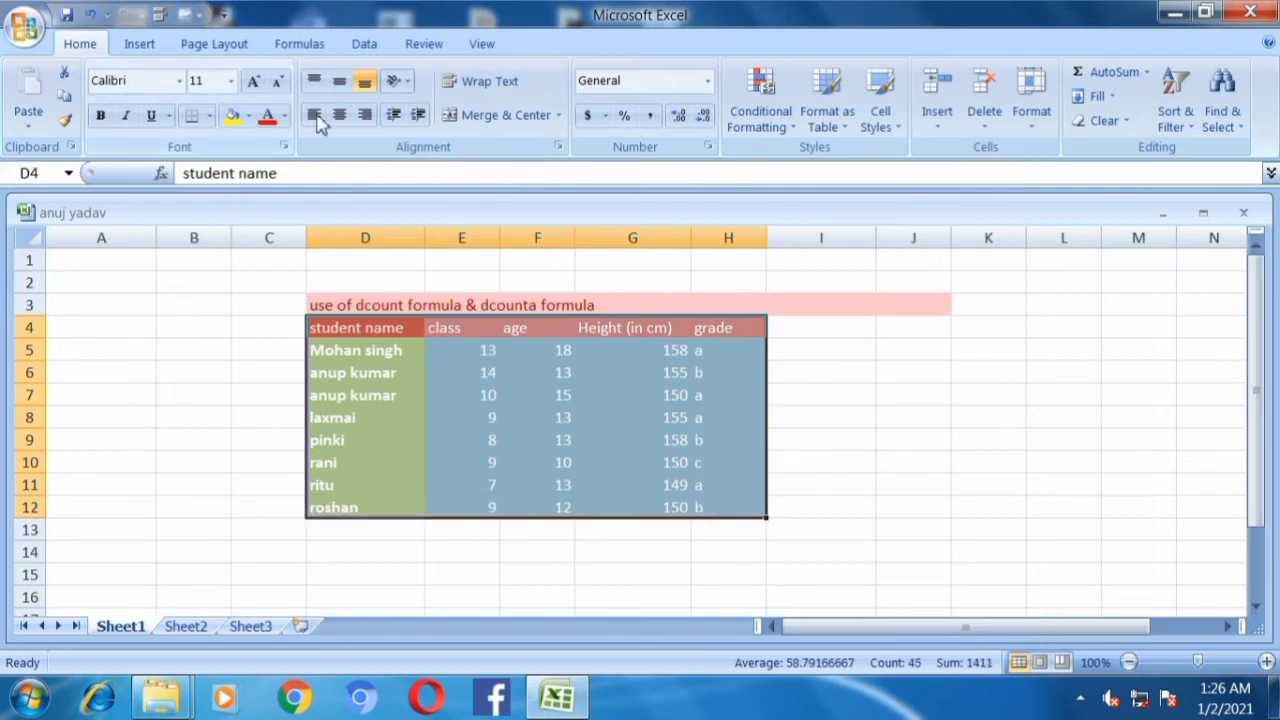
click(208, 118)
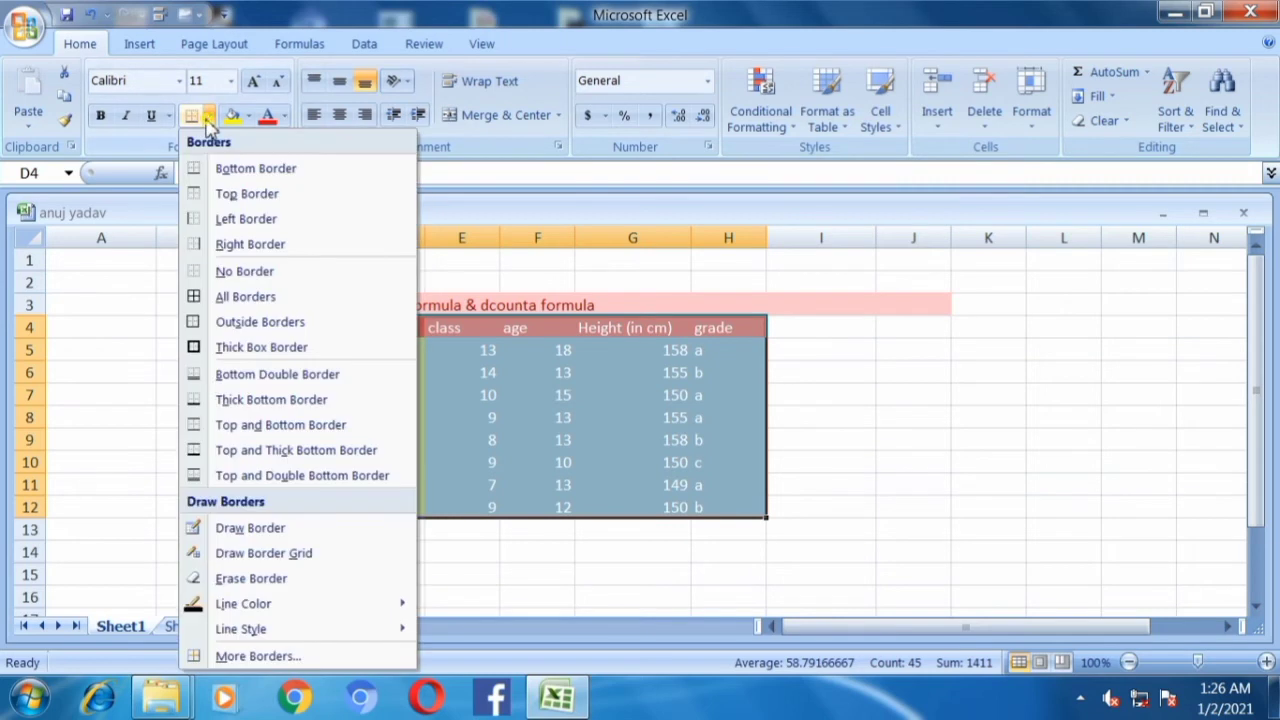
click(234, 348)
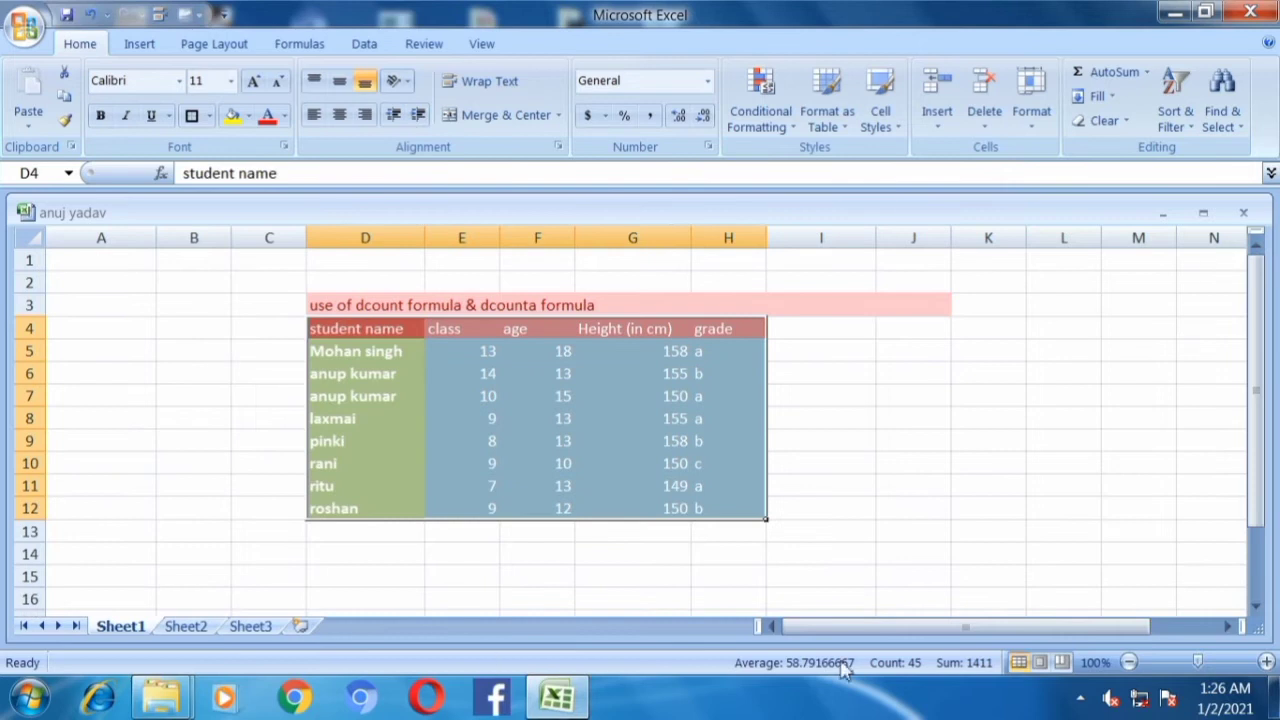
click(972, 508)
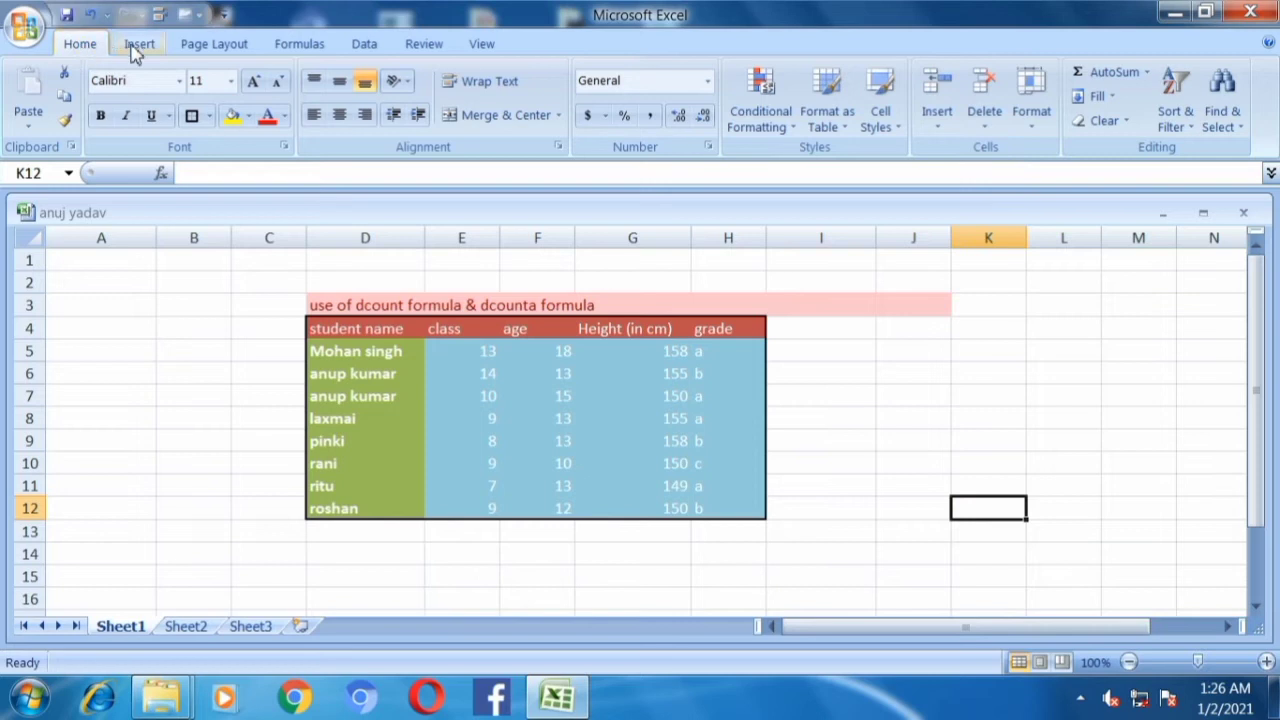
- Dismiss the Windows color scheme dialog and apply the Solstice theme to the workbook
click(190, 46)
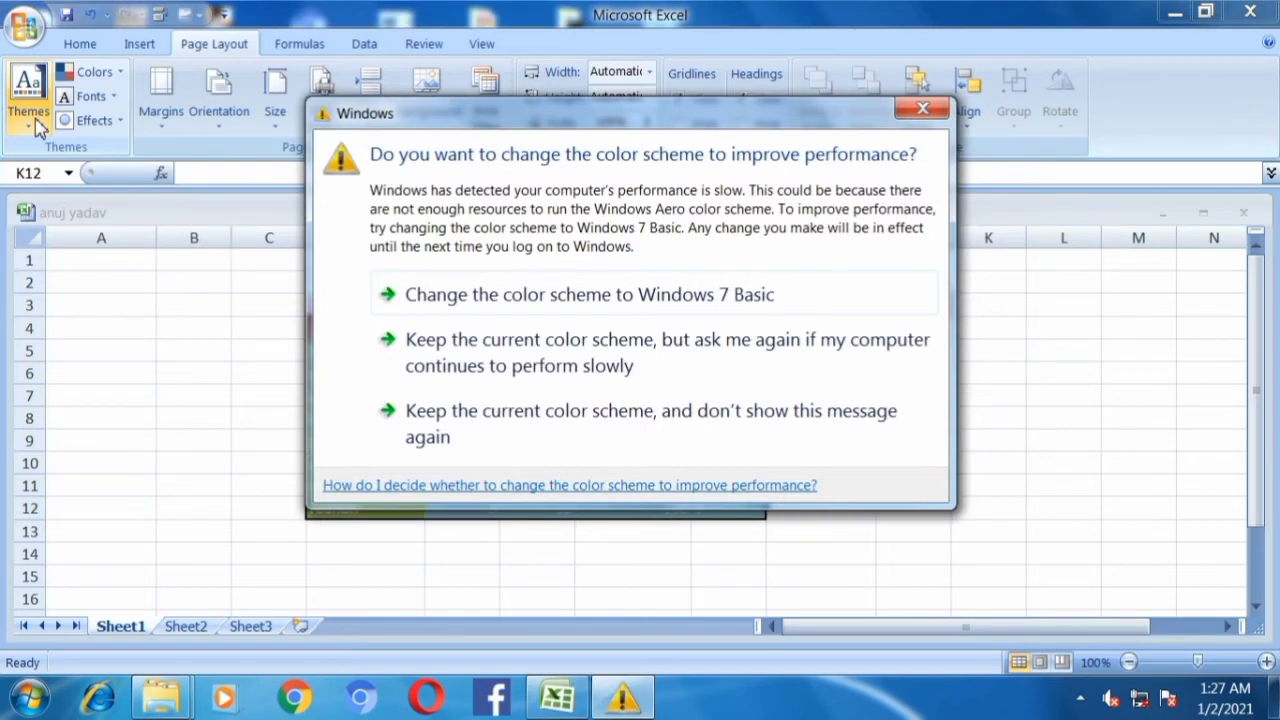
click(922, 111)
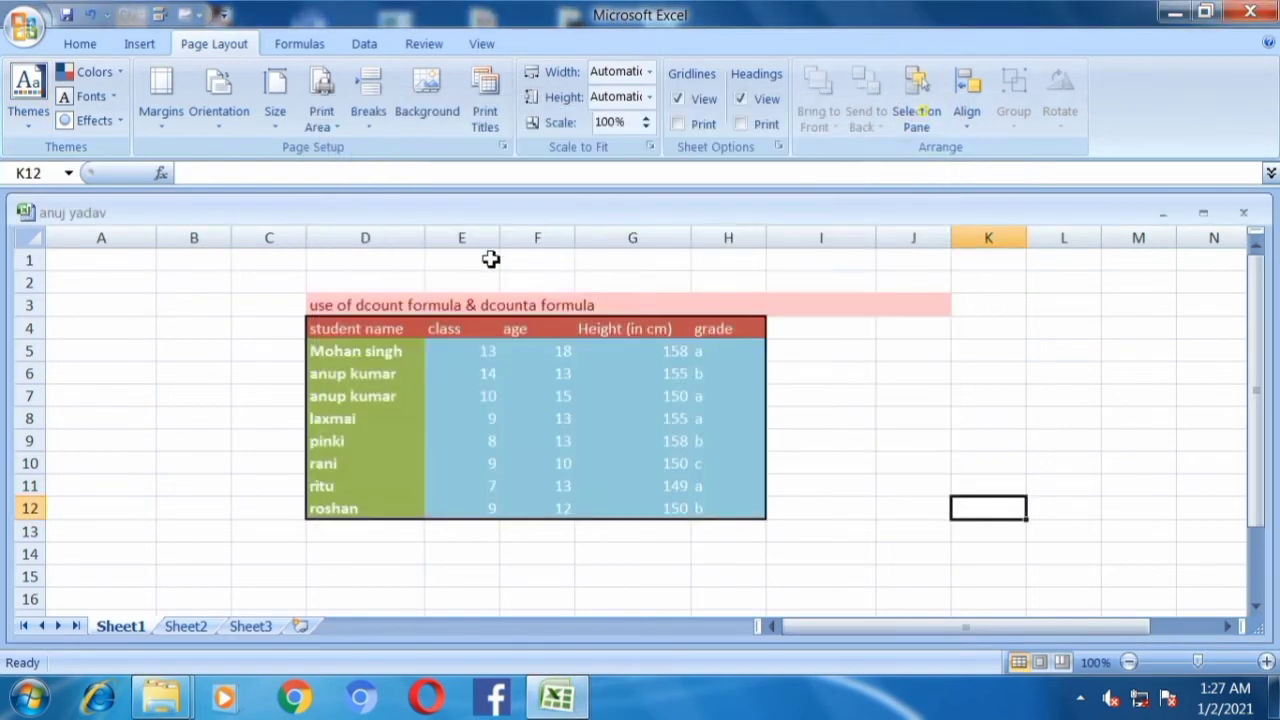
click(30, 108)
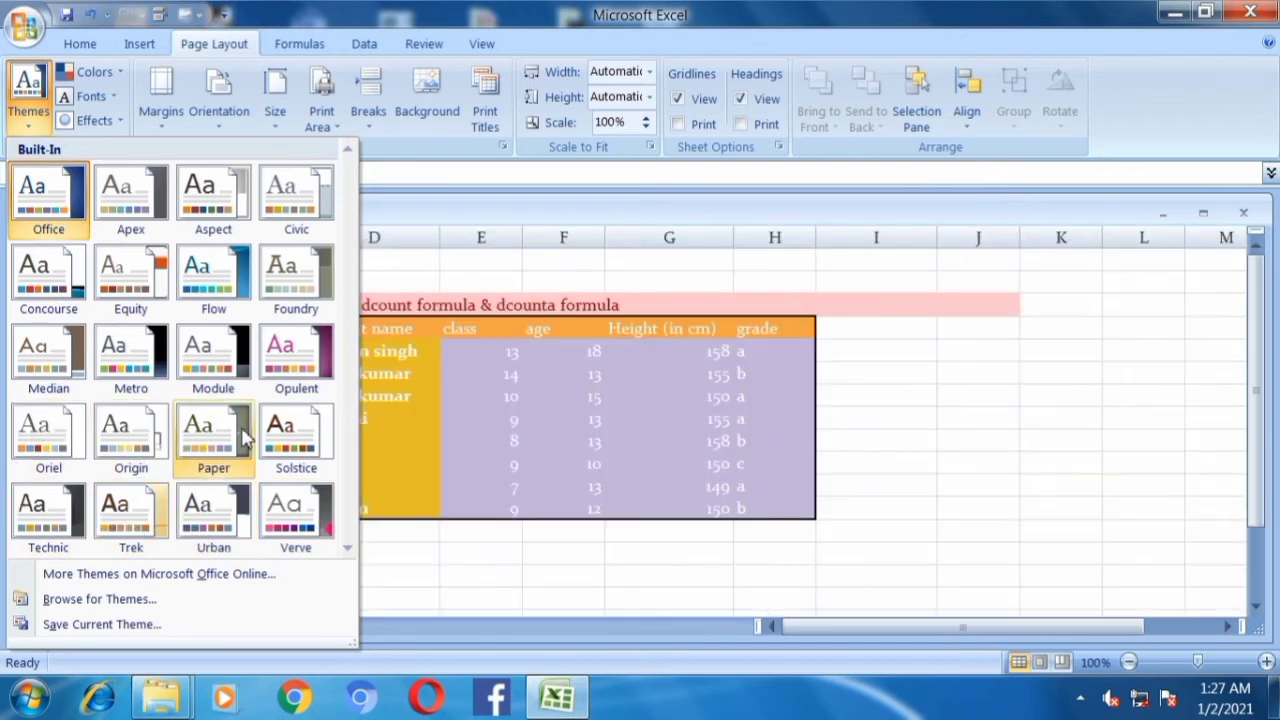
click(295, 432)
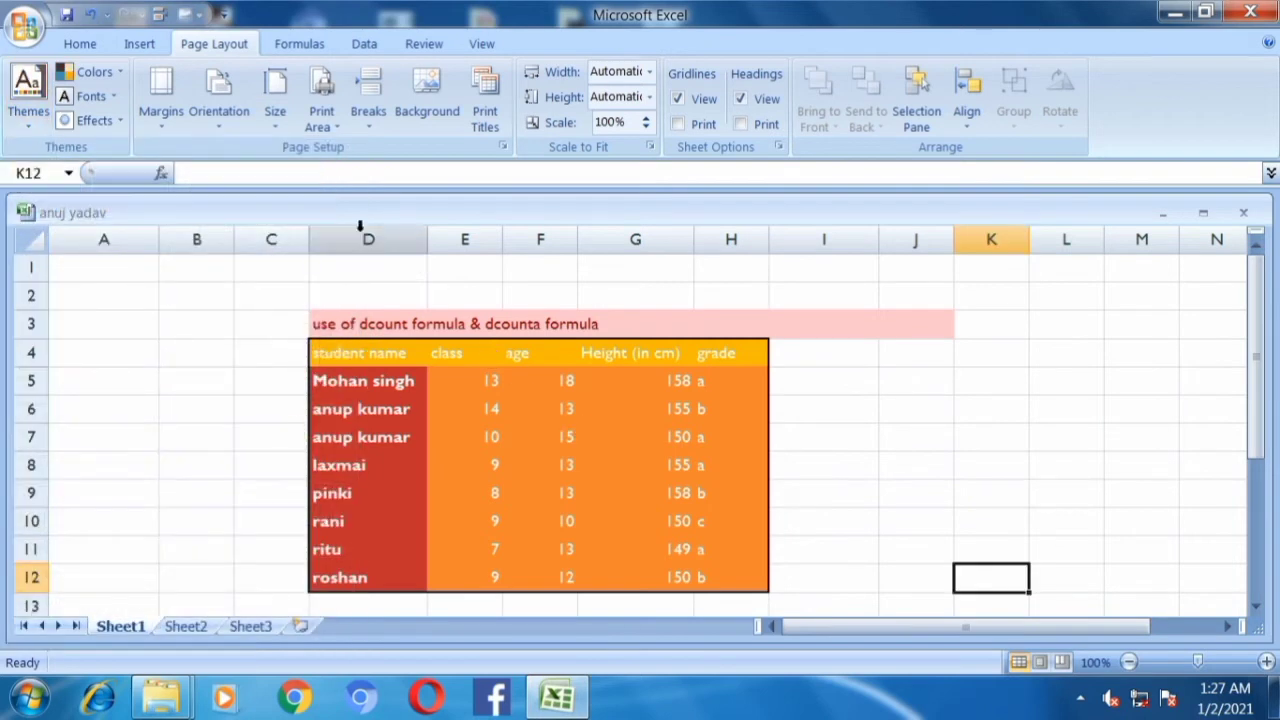
- Apply All Borders to cell K12 and to the student table D4:H12
click(80, 44)
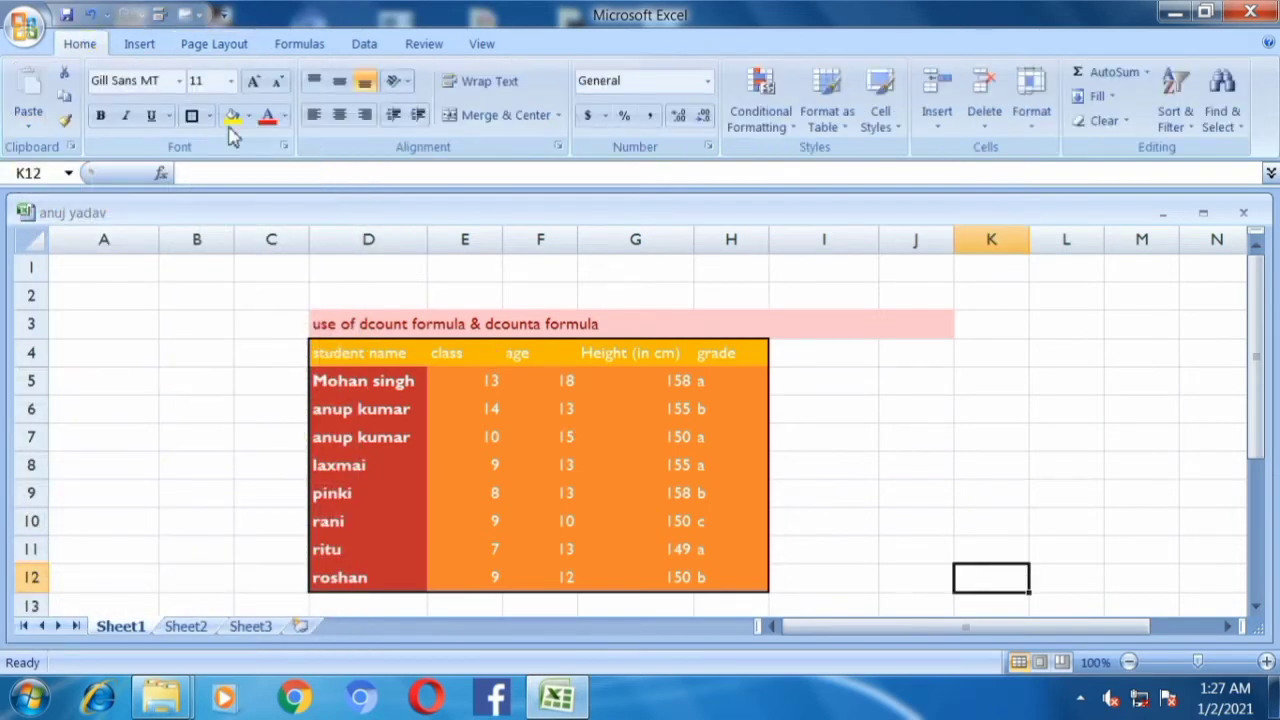
click(210, 116)
click(268, 295)
click(604, 607)
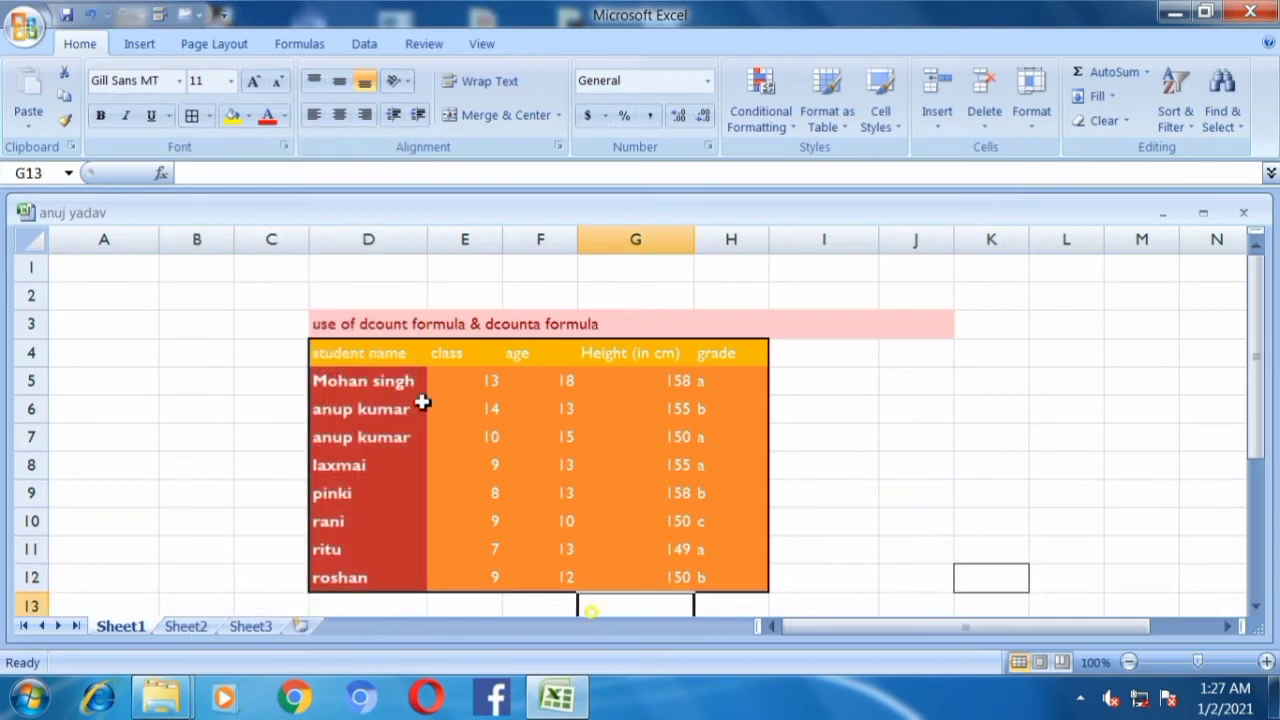
drag(318, 340, 729, 589)
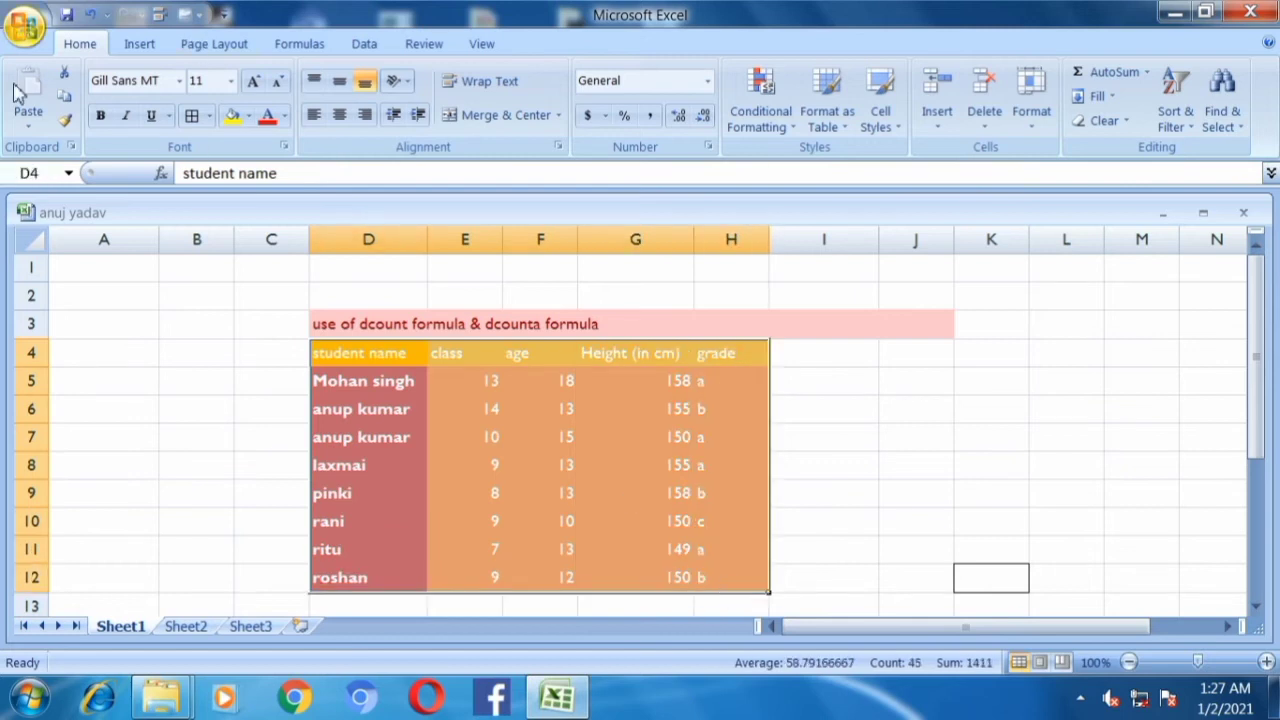
click(193, 117)
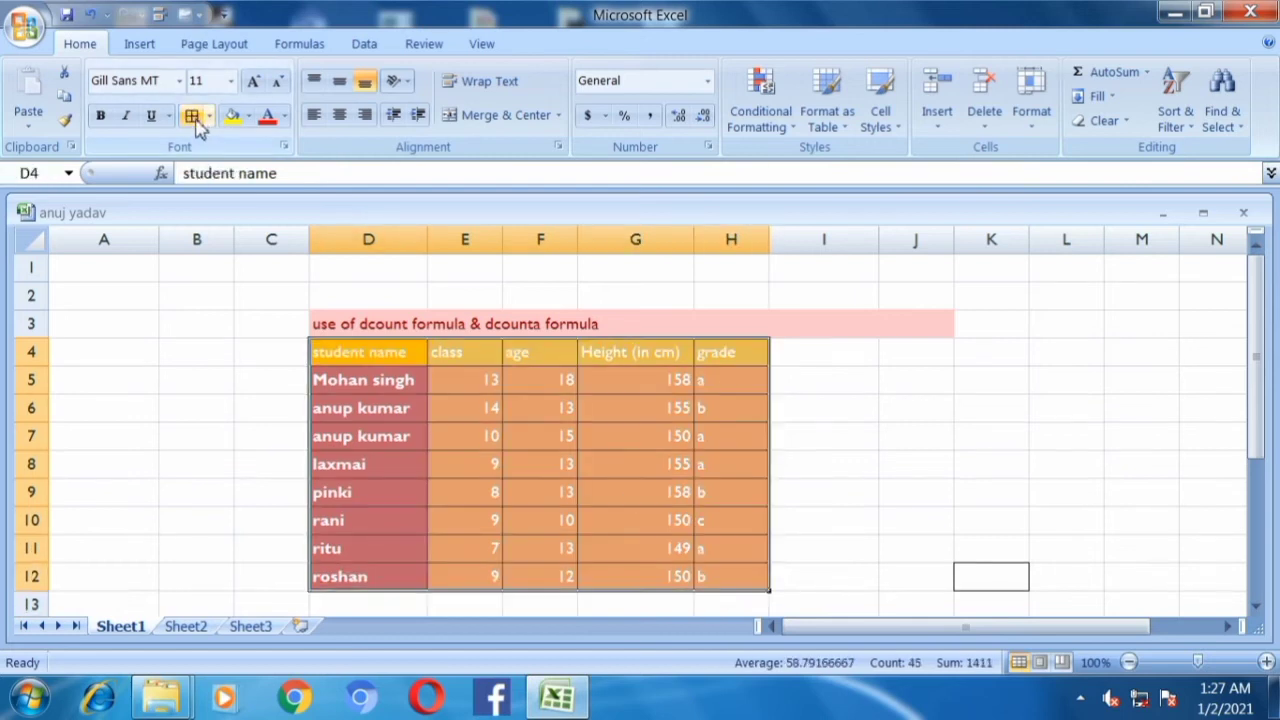
- Apply the Aspect theme colors to the workbook
click(910, 408)
scroll(910, 408, down, 1)
scroll(910, 408, up, 1)
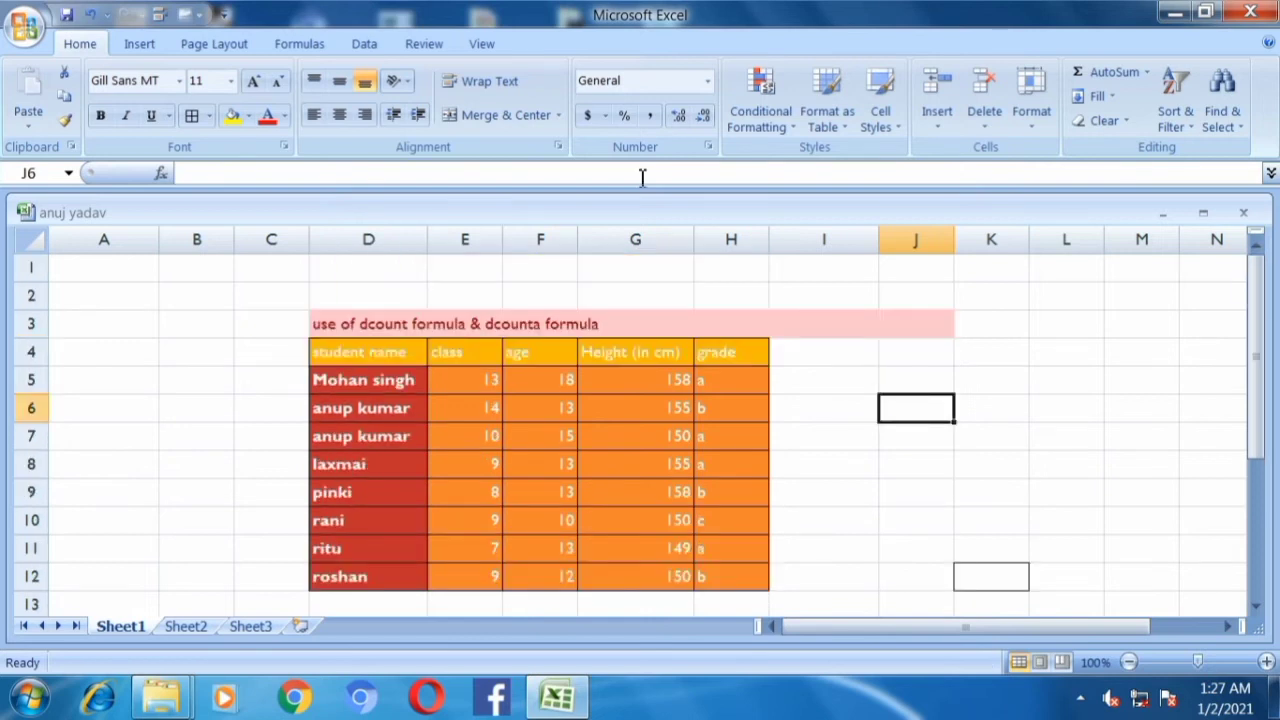
click(200, 44)
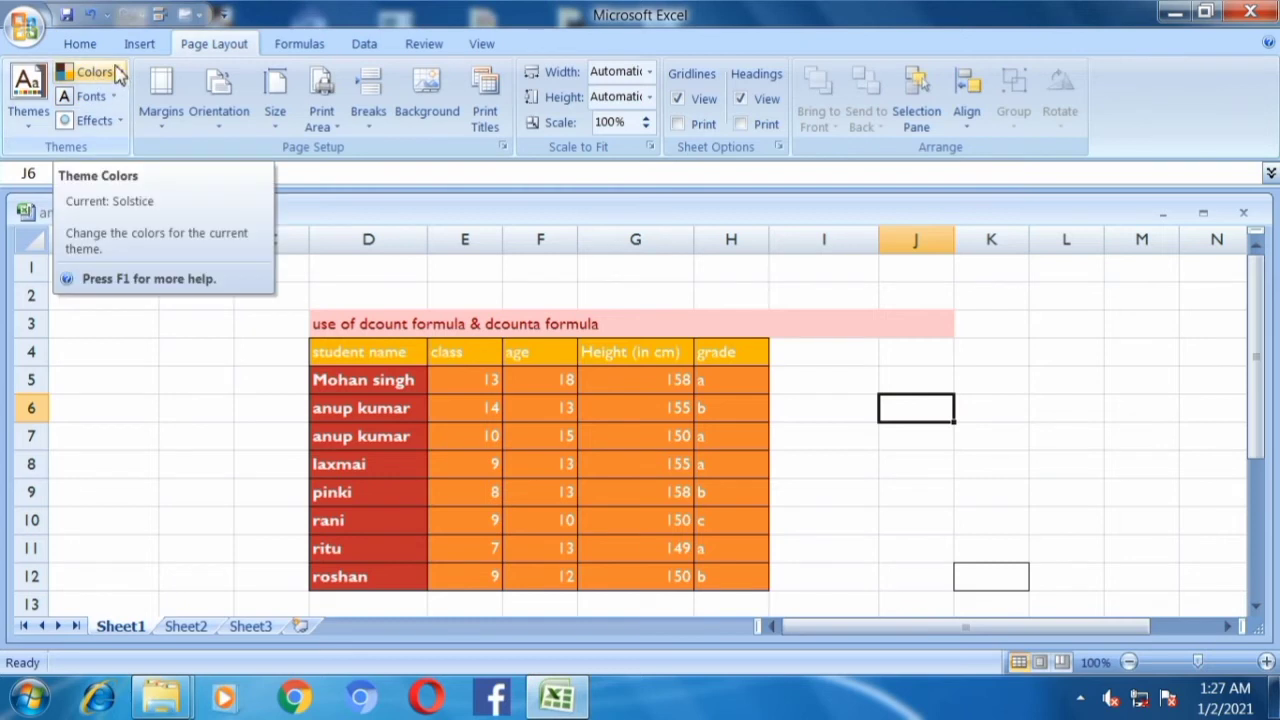
click(120, 73)
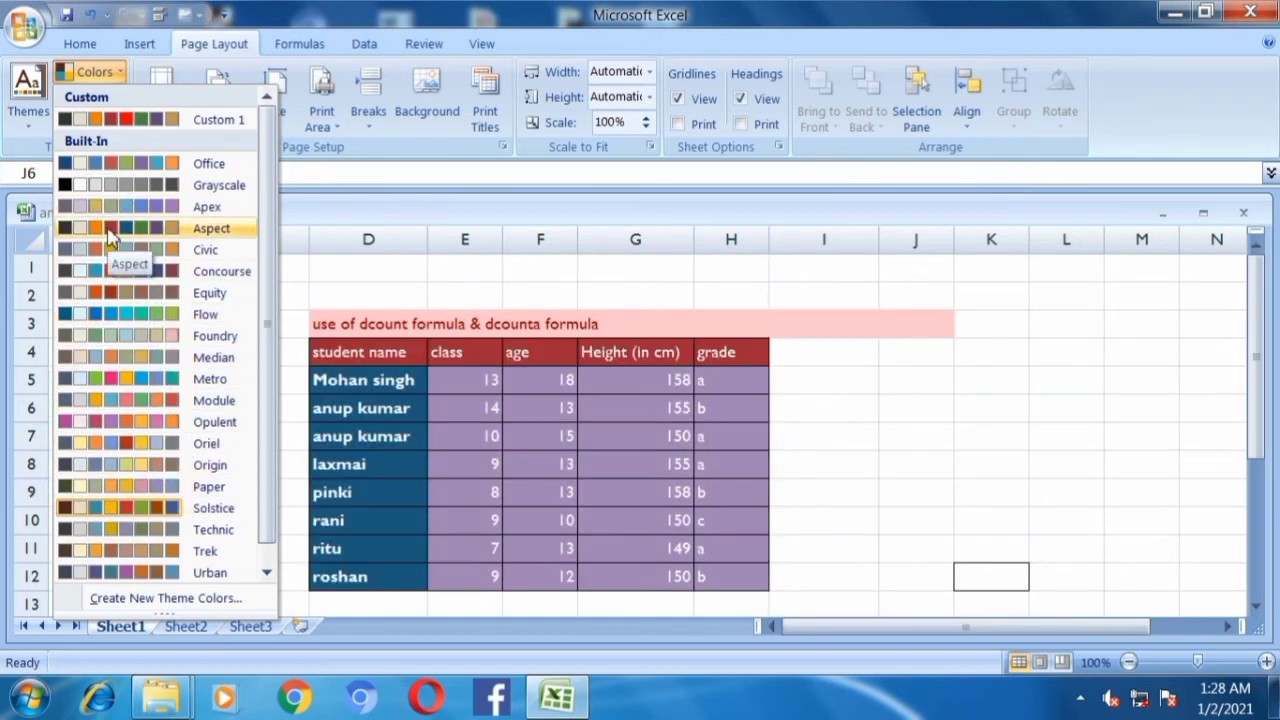
click(110, 232)
scroll(110, 227, down, 1)
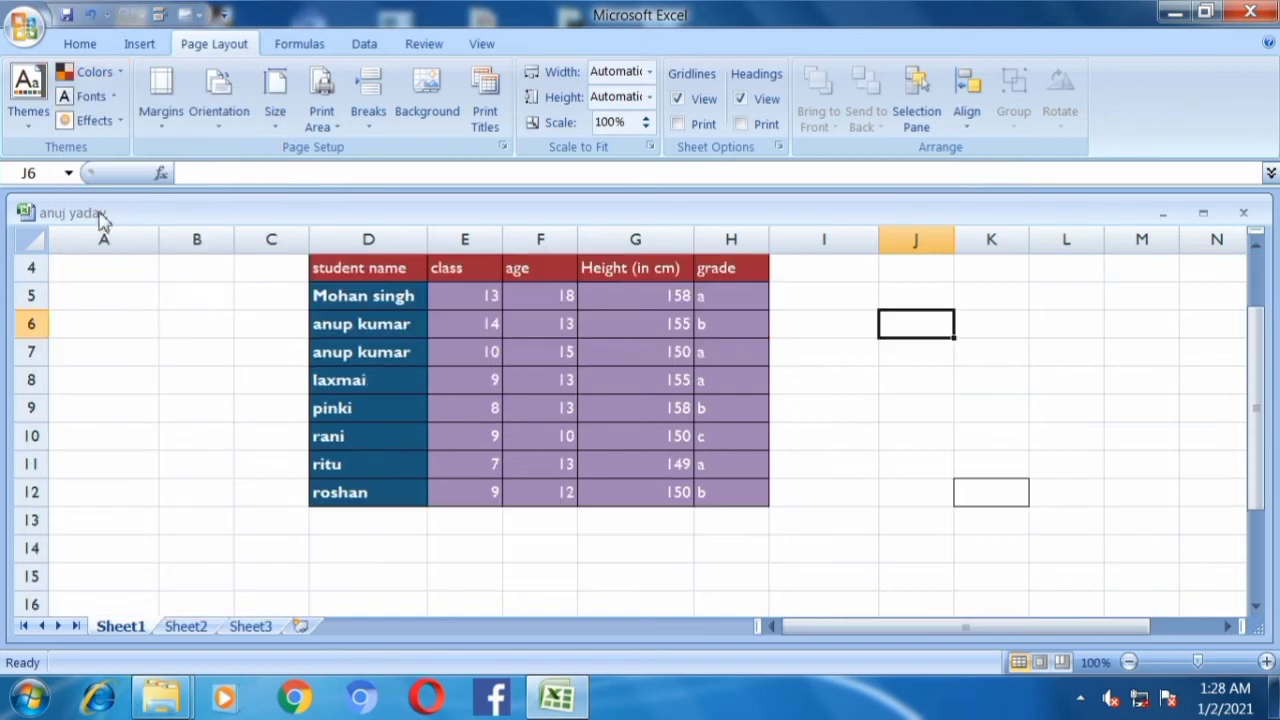
- Apply the Trek theme fonts to the workbook
click(108, 98)
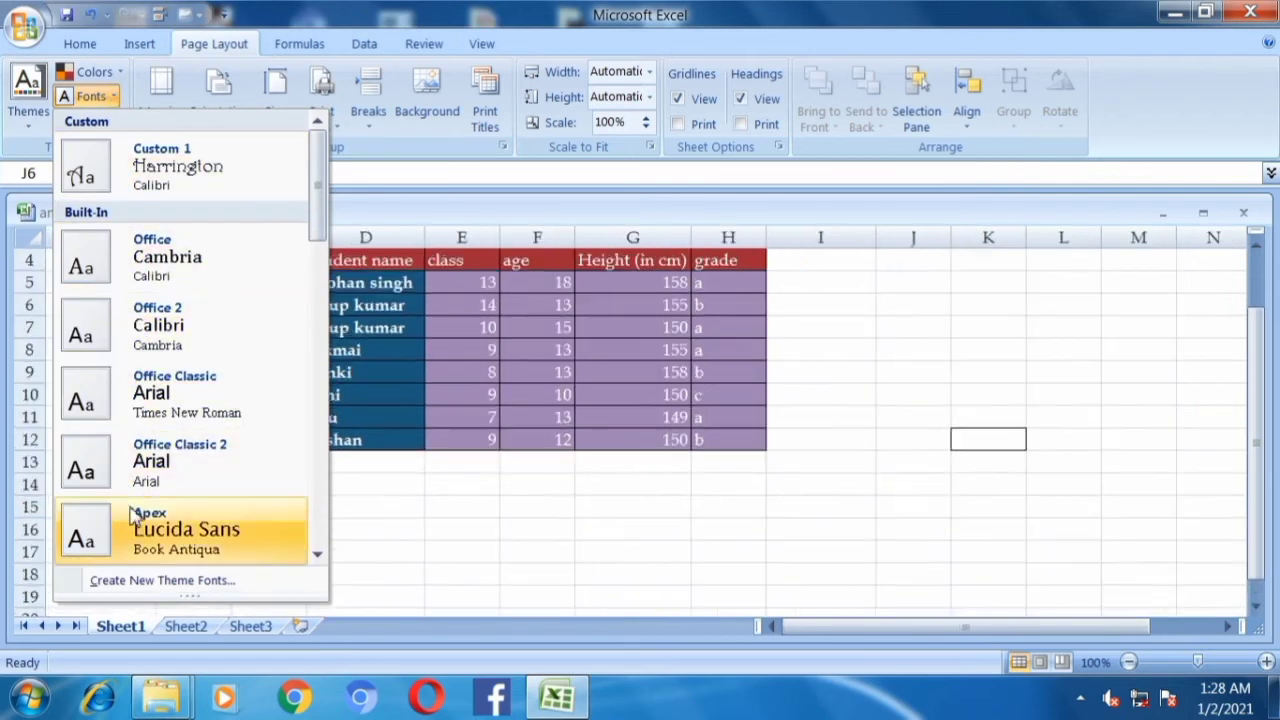
drag(316, 226, 320, 566)
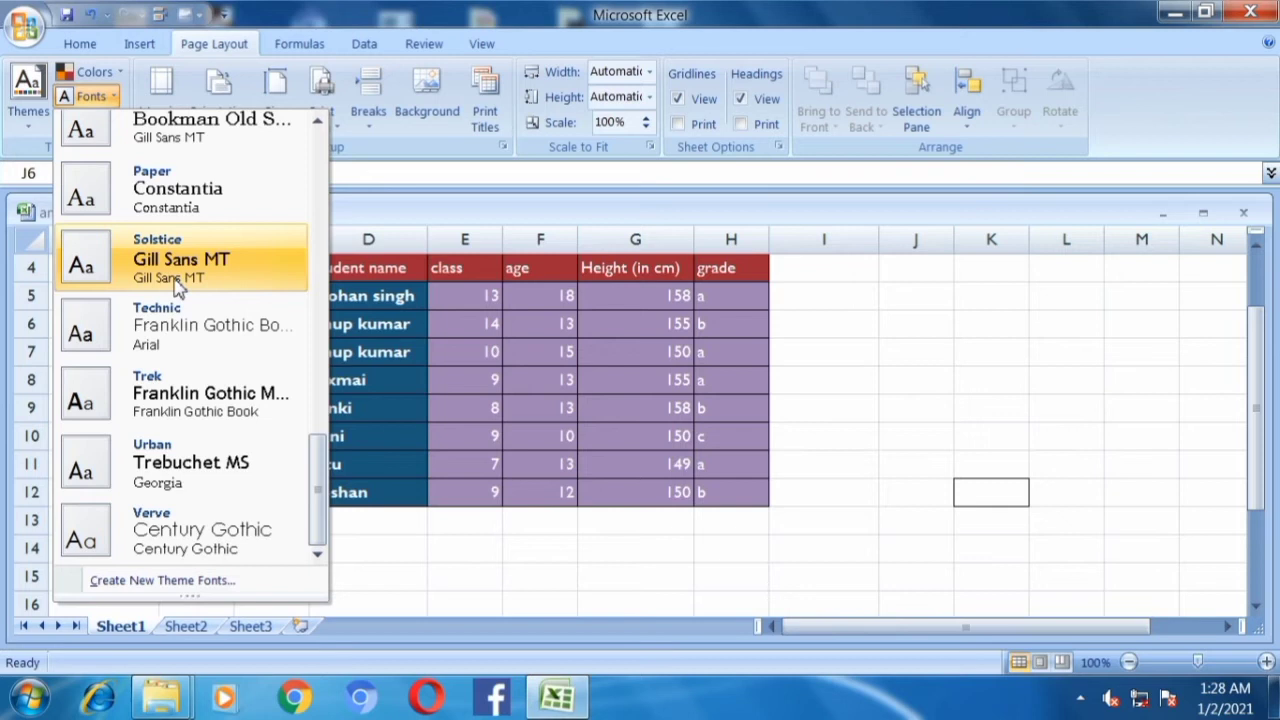
click(170, 400)
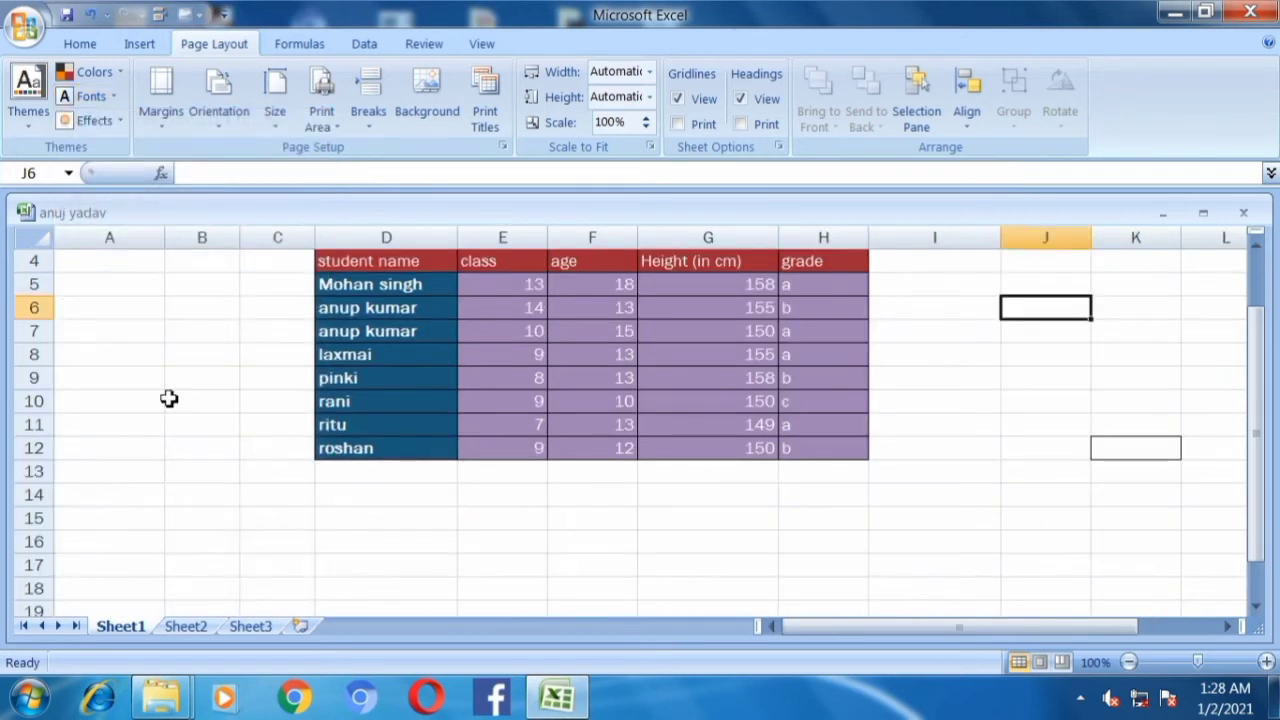
- Try the Technic theme effects and replace them with the Median effects while the student table D4:H12 is selected
click(116, 128)
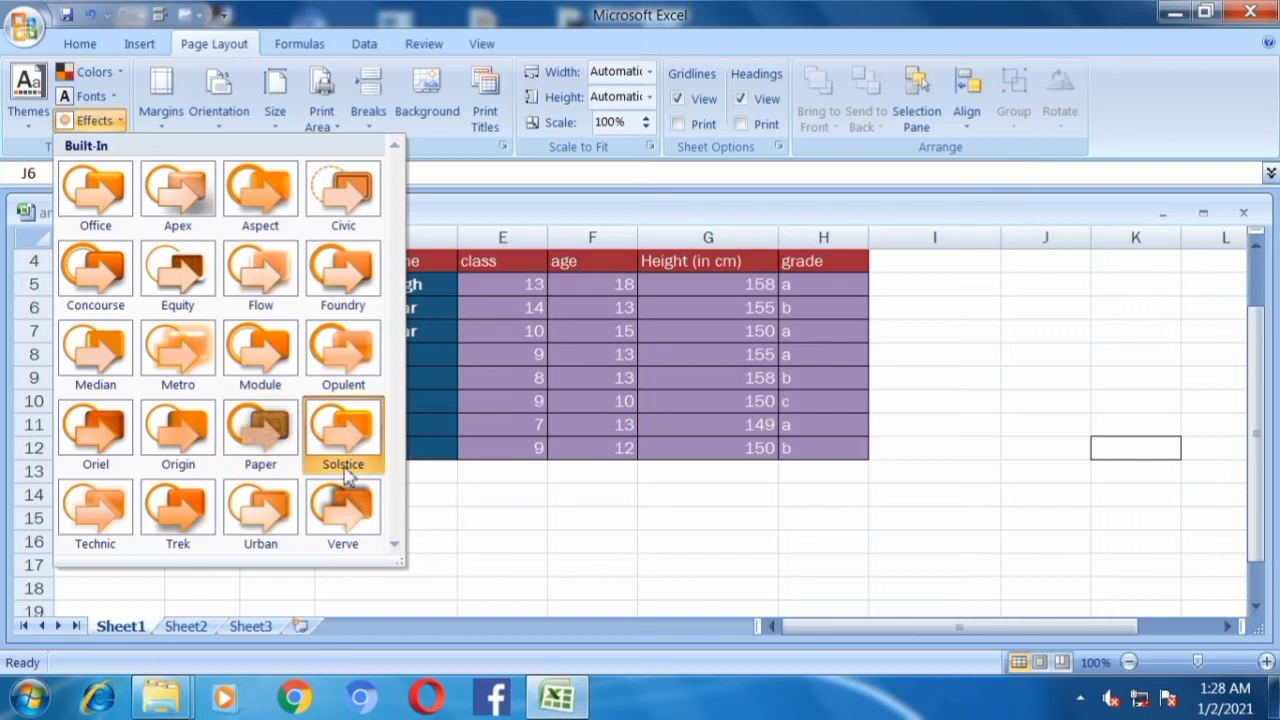
click(110, 505)
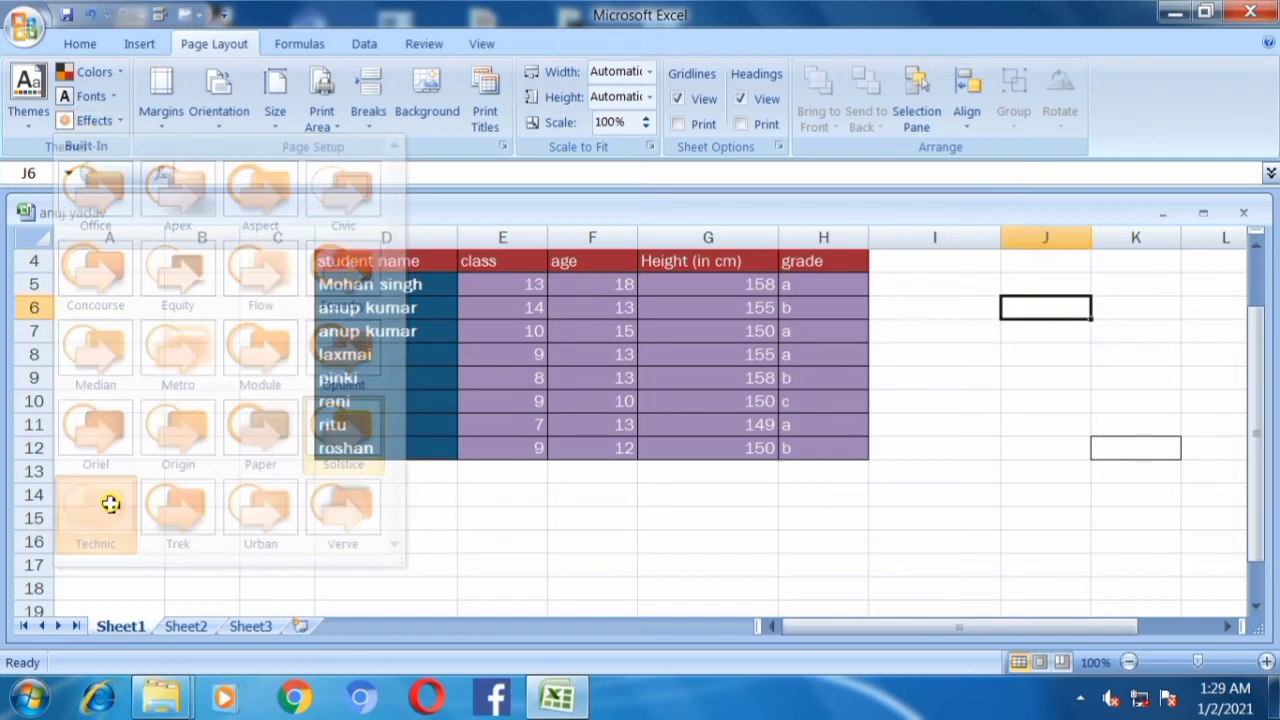
drag(323, 262, 835, 452)
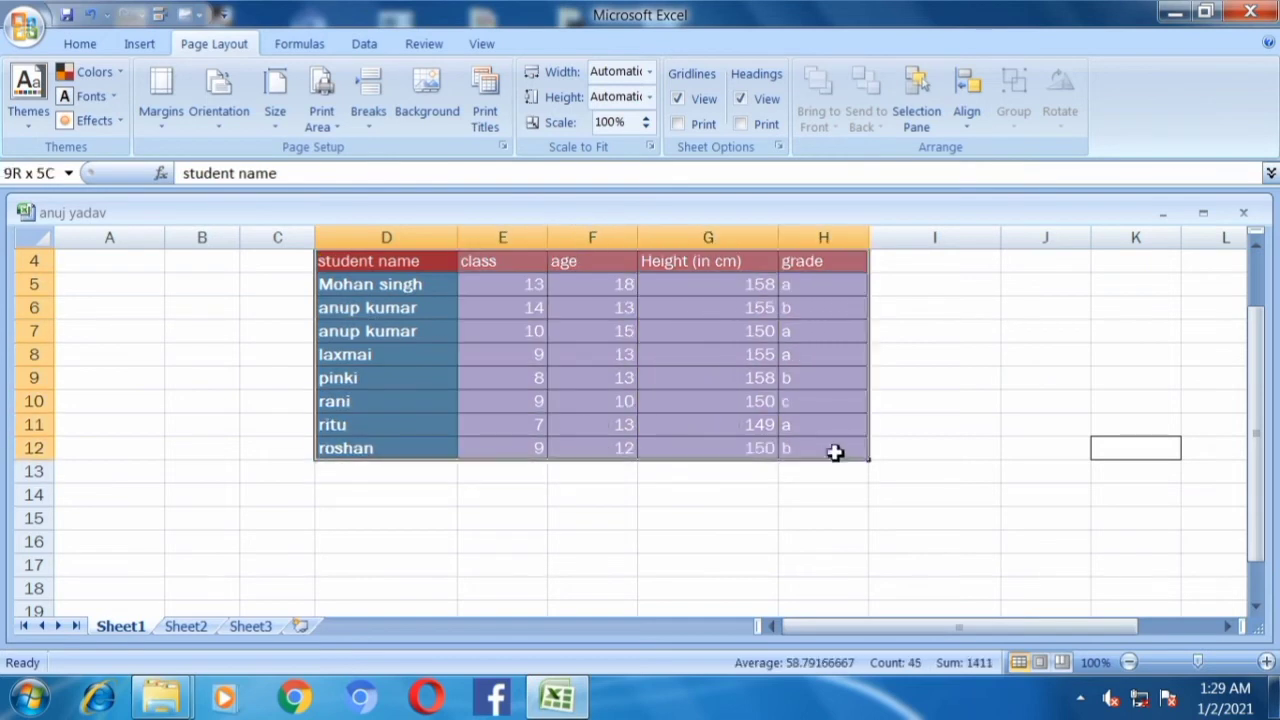
click(100, 120)
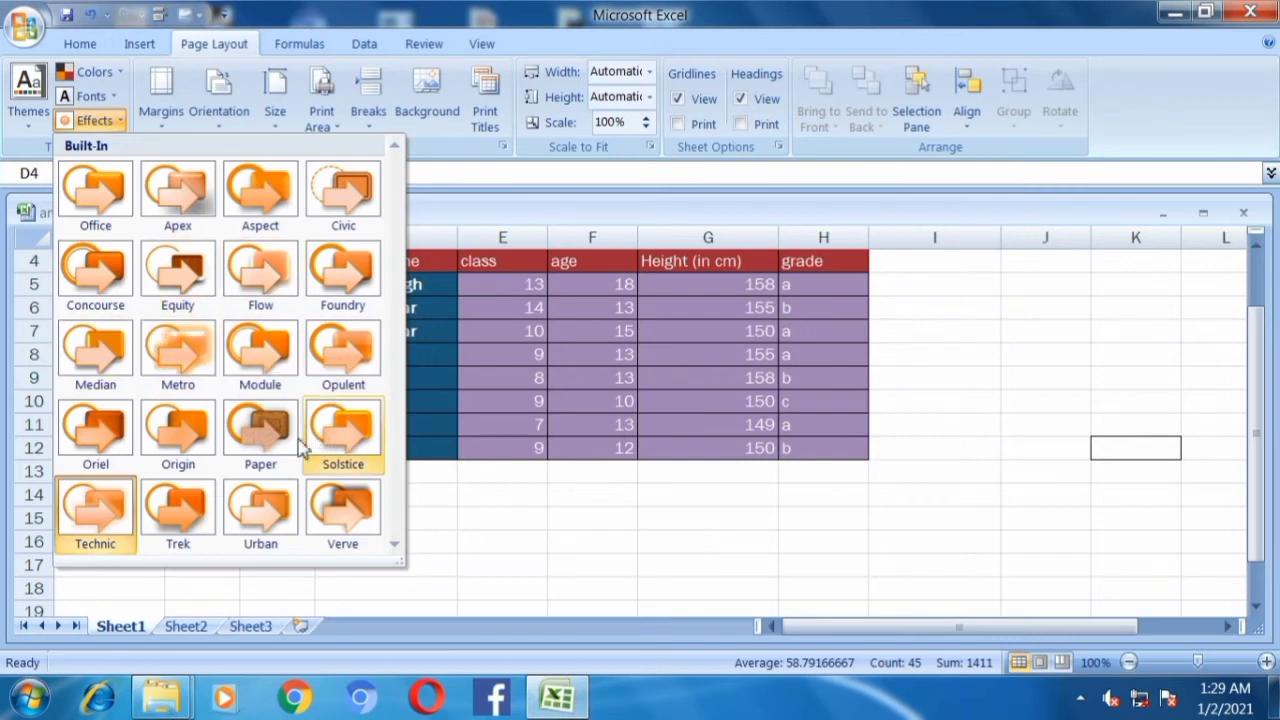
click(108, 357)
click(205, 493)
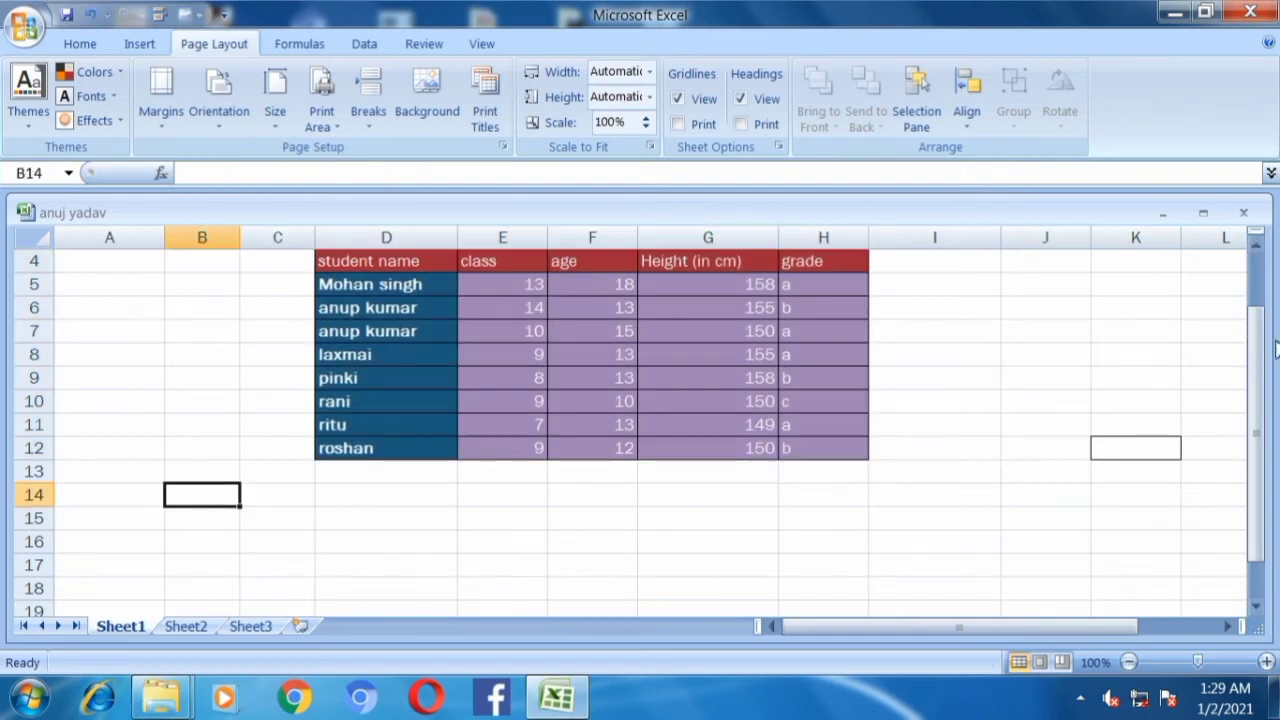
drag(1260, 357, 1260, 335)
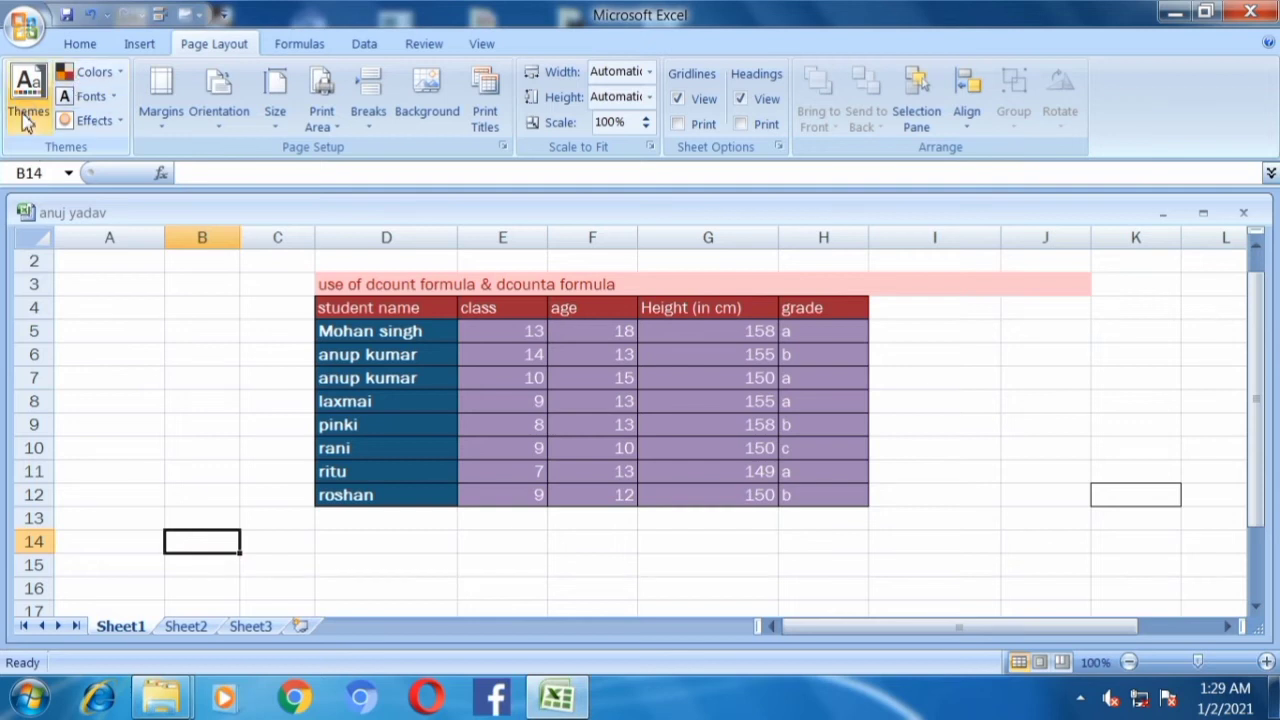
click(139, 43)
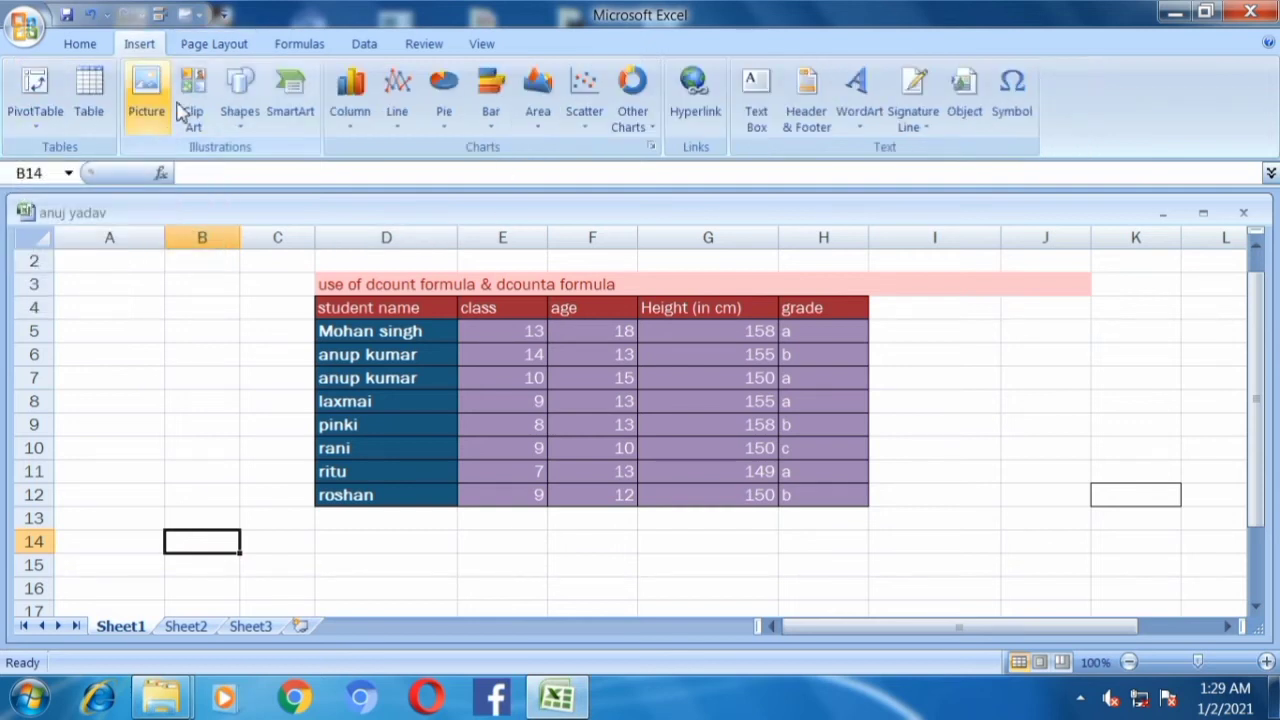
click(220, 44)
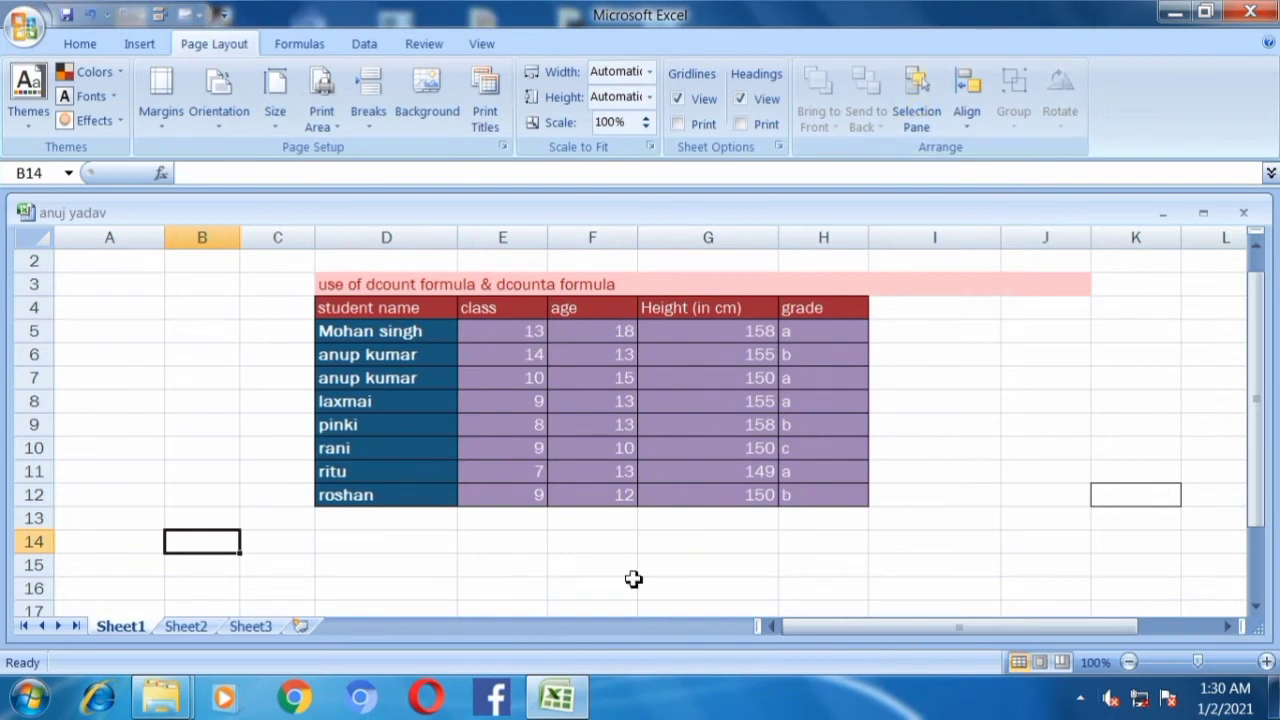
- Display Sheet1 in Page Layout view and examine the printed page from its header area to its footer area
click(1040, 664)
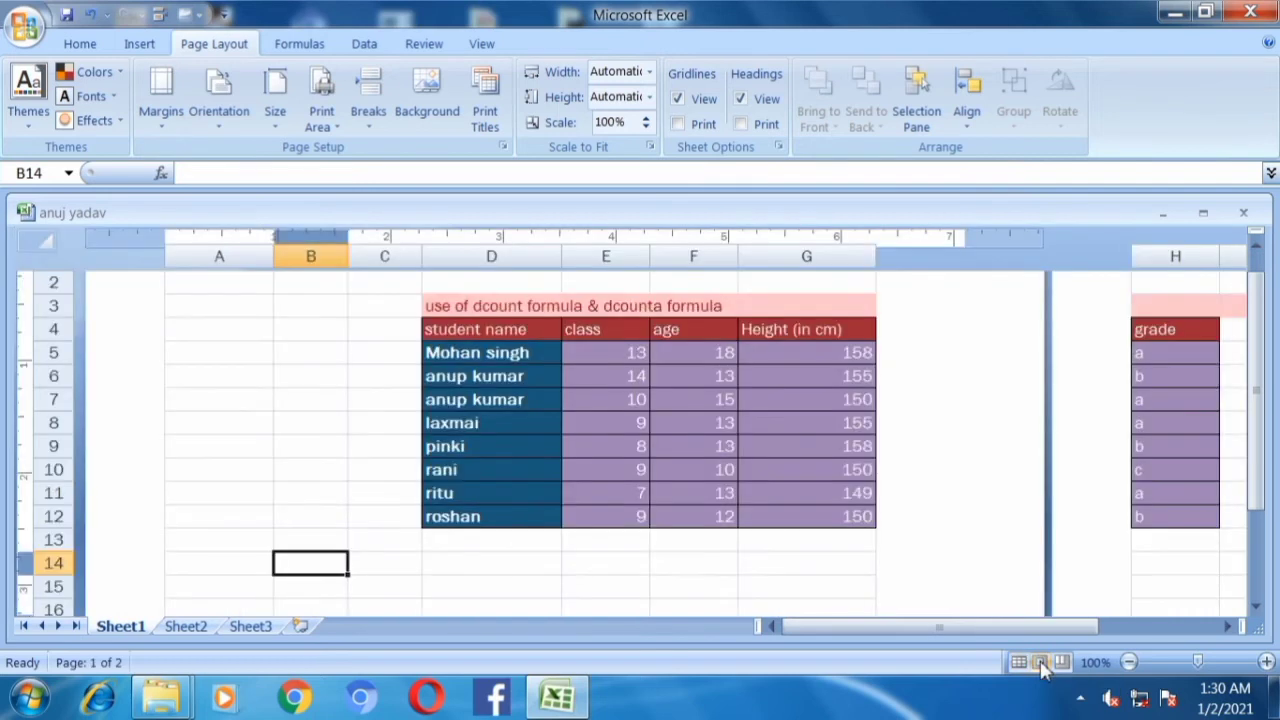
drag(1258, 405, 1258, 372)
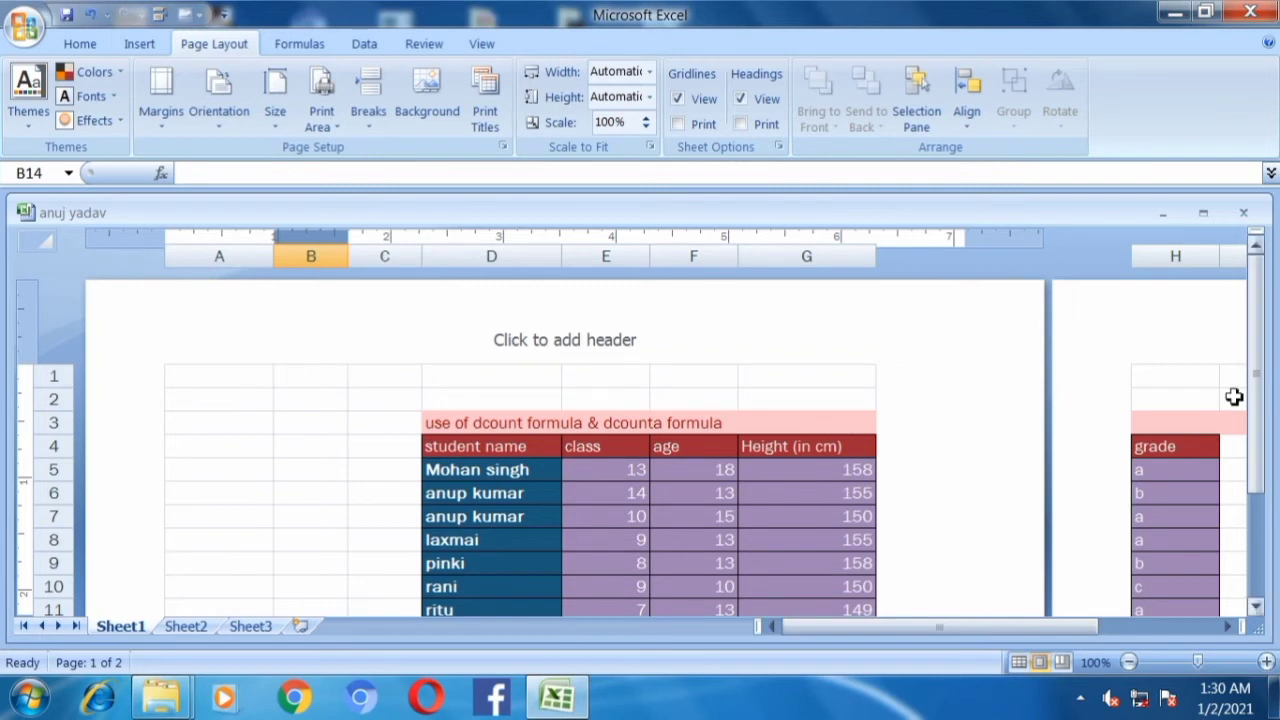
drag(1258, 393, 1258, 440)
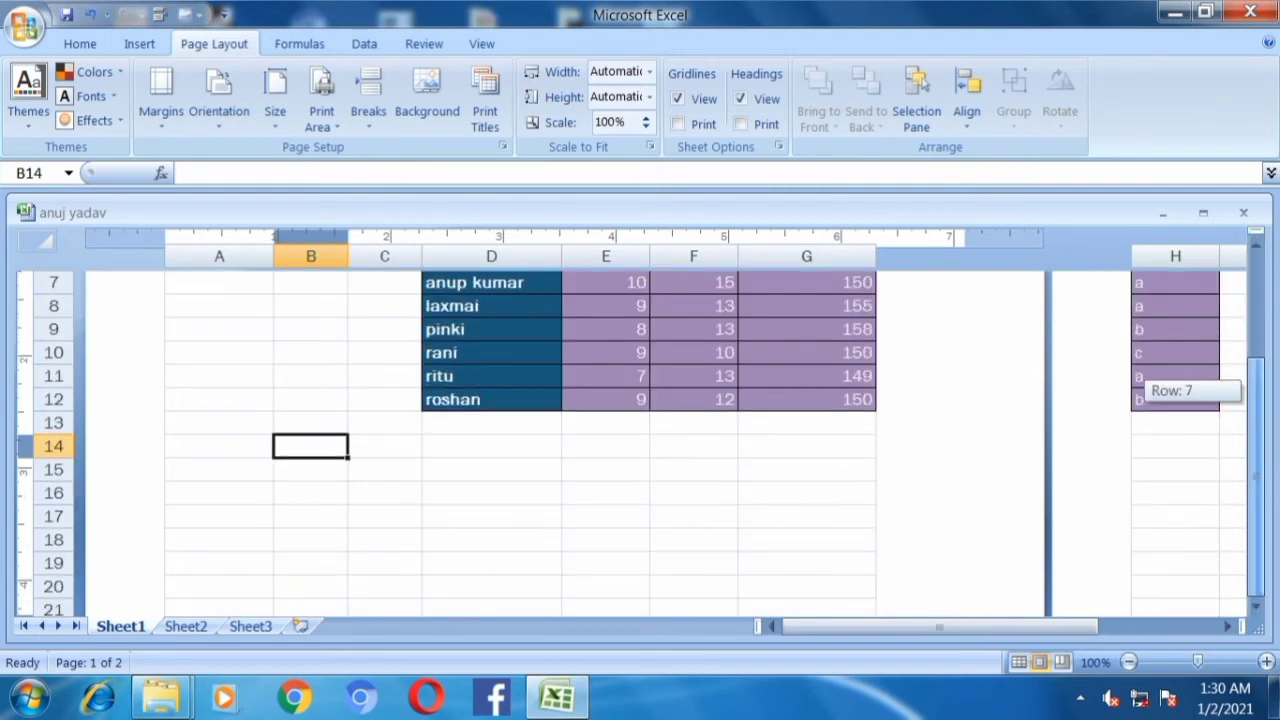
drag(1258, 495, 1274, 648)
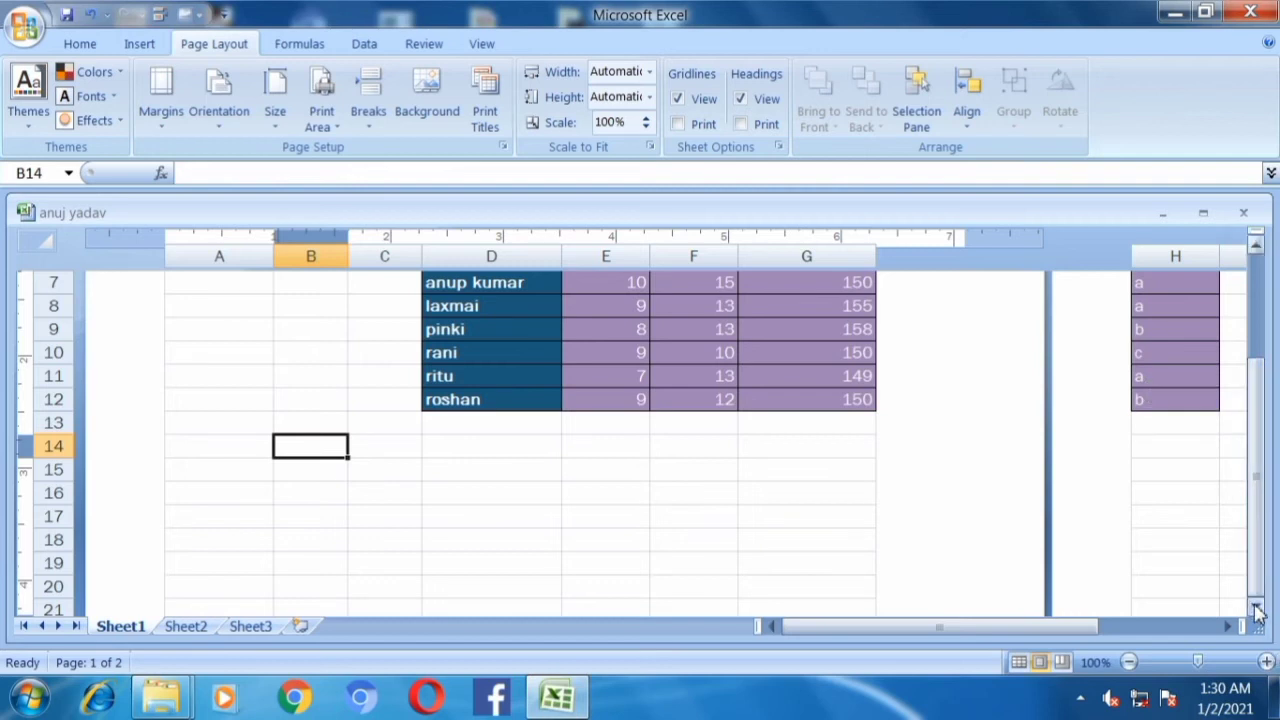
click(1258, 610)
click(1258, 610)
click(1258, 610)
click(1258, 610)
click(1258, 610)
click(1258, 610)
click(1258, 610)
click(1258, 610)
click(1258, 610)
click(1258, 610)
click(1258, 610)
click(1258, 610)
click(1258, 610)
click(1258, 610)
click(1258, 610)
click(1258, 610)
click(1258, 610)
click(1258, 610)
click(1258, 610)
click(1258, 610)
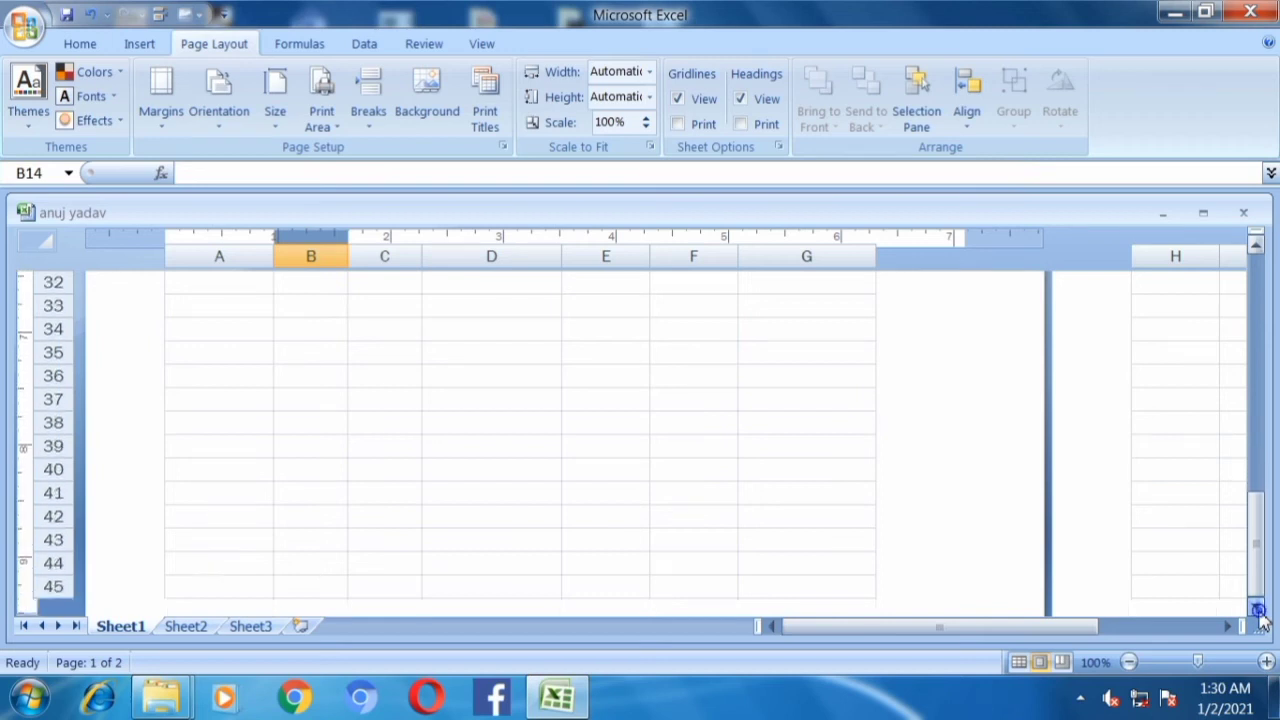
click(1258, 610)
click(1258, 610)
click(1258, 610)
click(1258, 610)
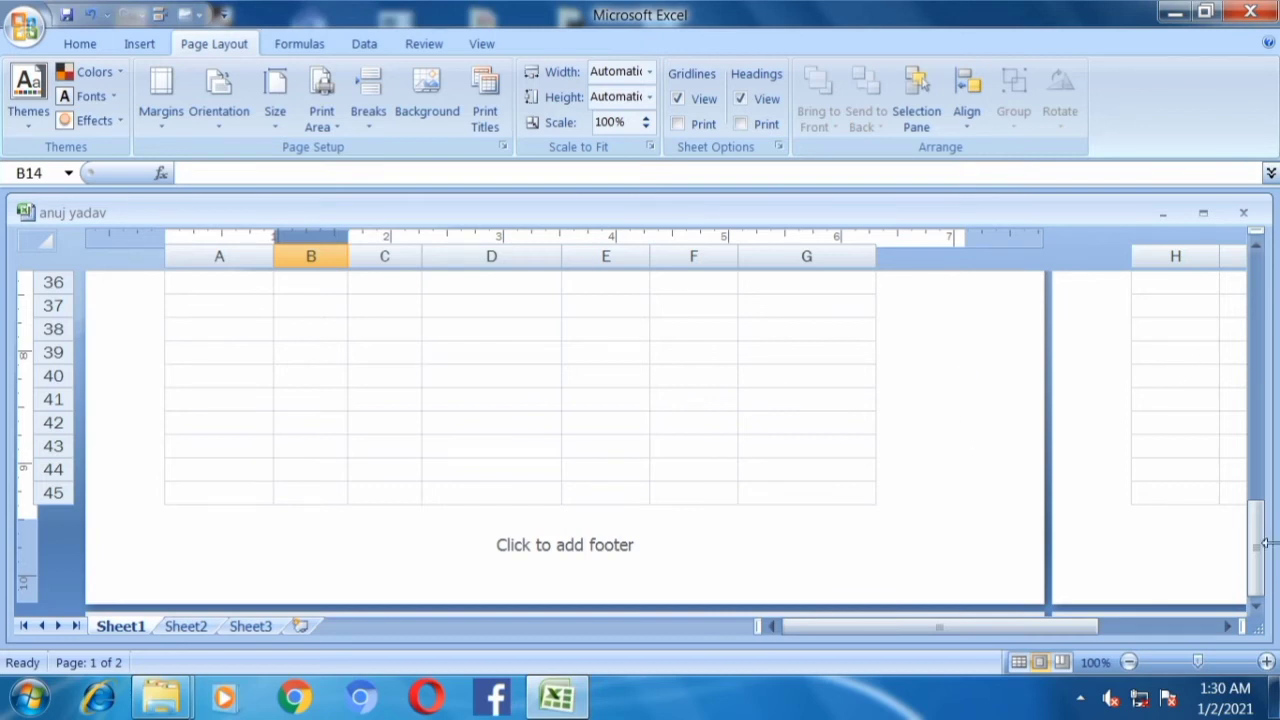
drag(1260, 549, 1257, 247)
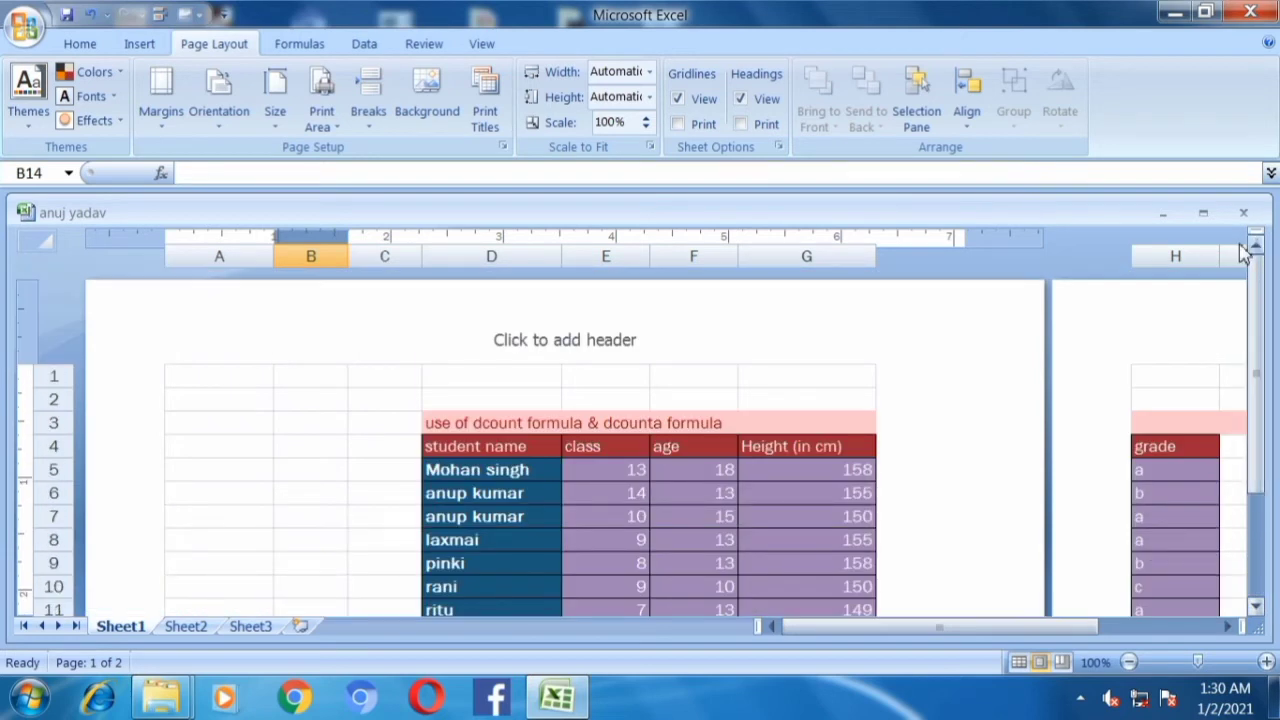
- Try the Last Custom Setting margins, replace them with the Narrow margins, and return the worksheet to Normal view
click(162, 116)
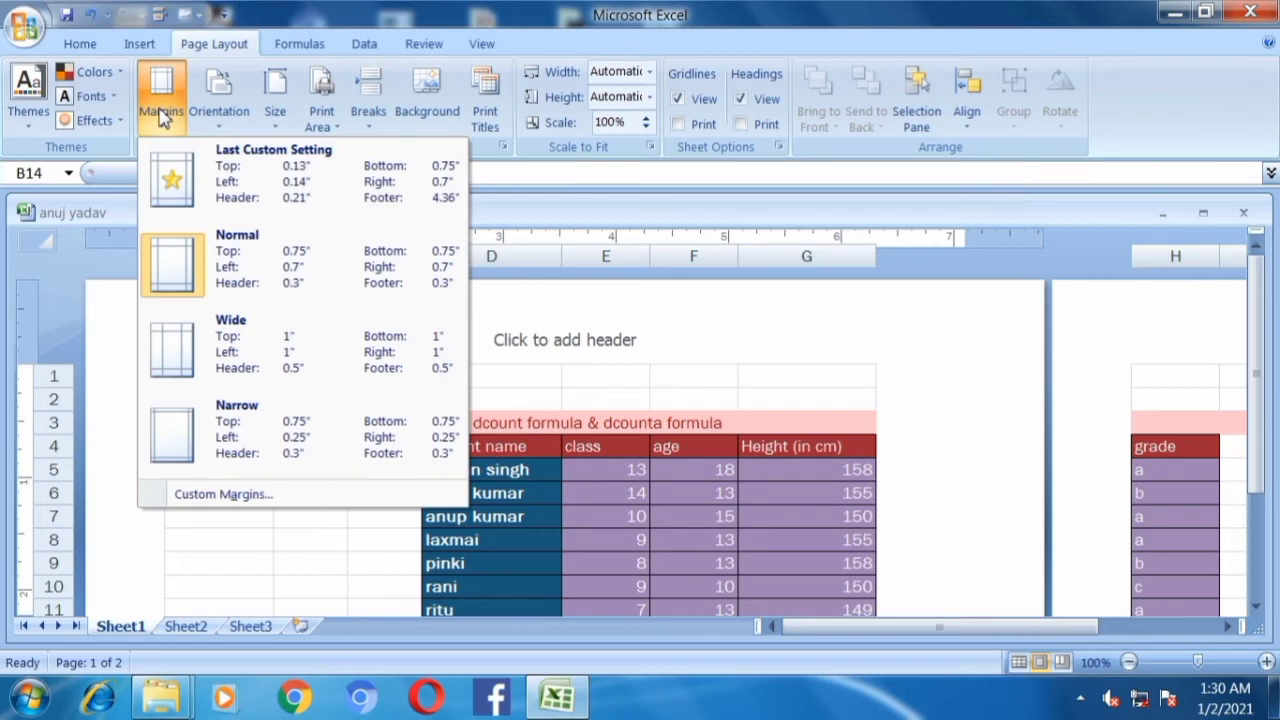
click(222, 195)
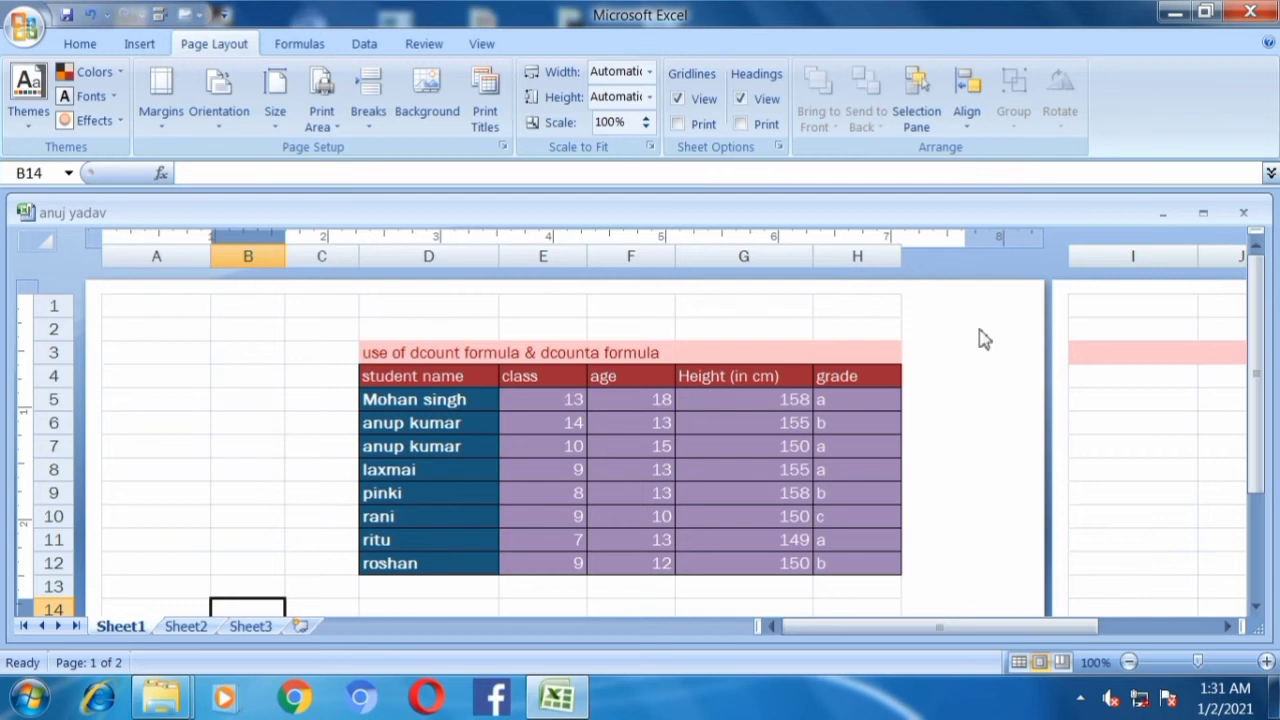
click(164, 118)
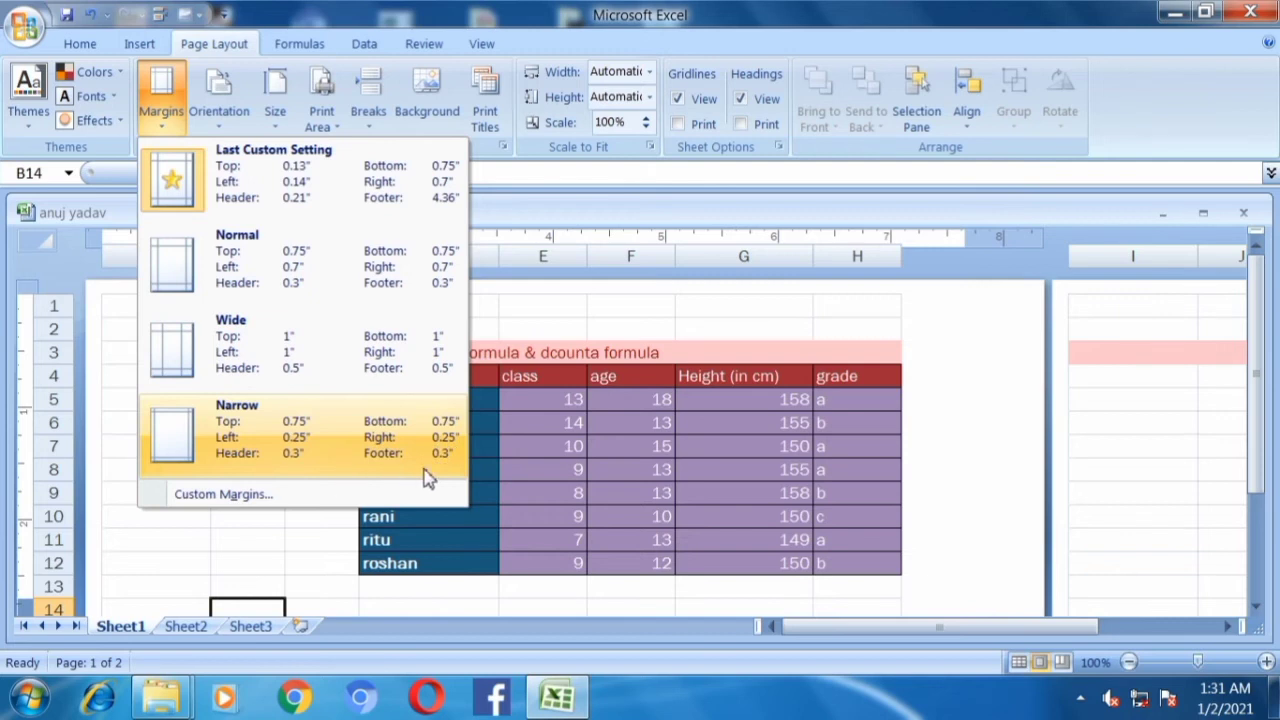
click(242, 446)
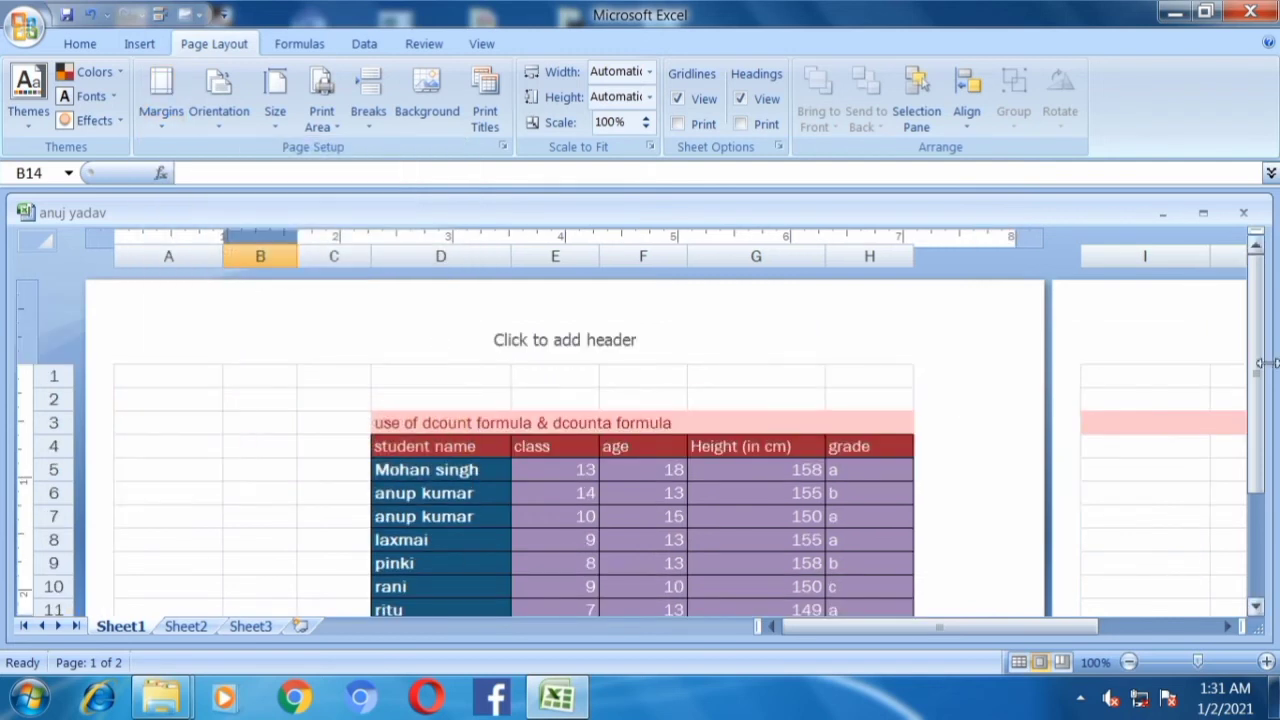
mouse_move(1258, 377)
mouse_down()
mouse_move(1257, 366)
mouse_move(1272, 535)
mouse_move(1276, 368)
mouse_up()
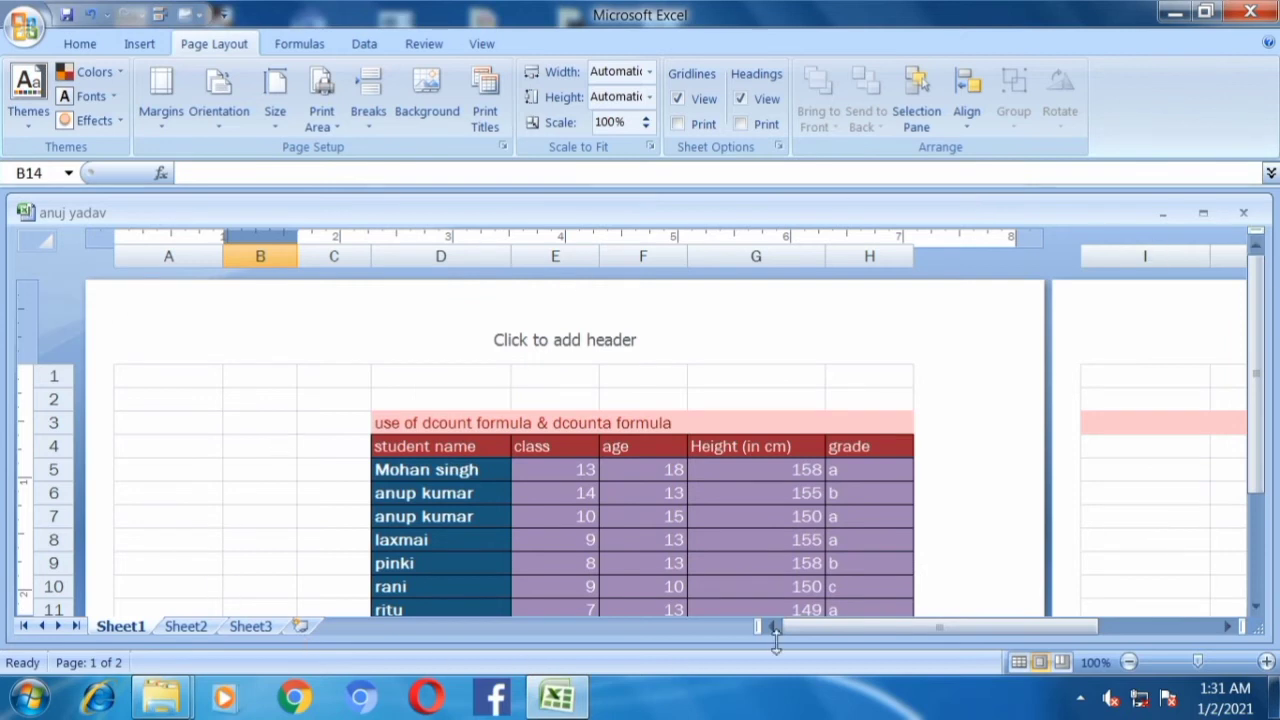
click(1018, 662)
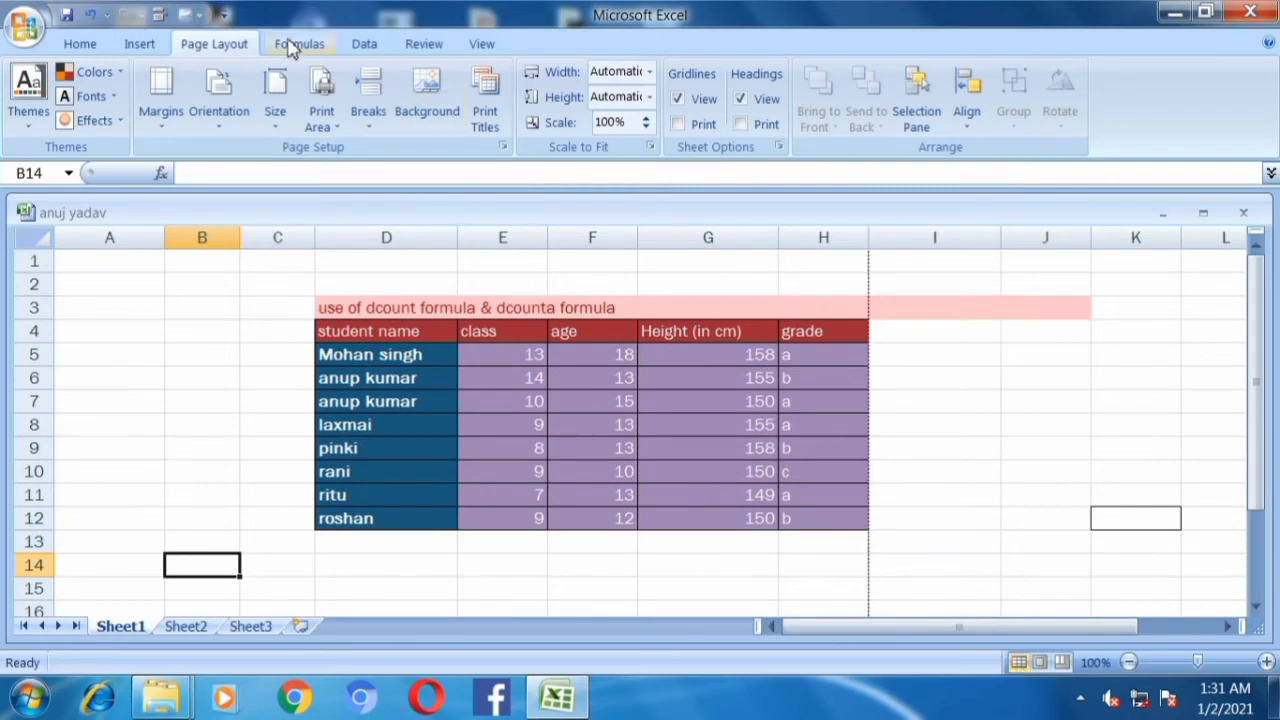
- Scale the printout to a width of 1 page and set the page orientation to Landscape
click(649, 74)
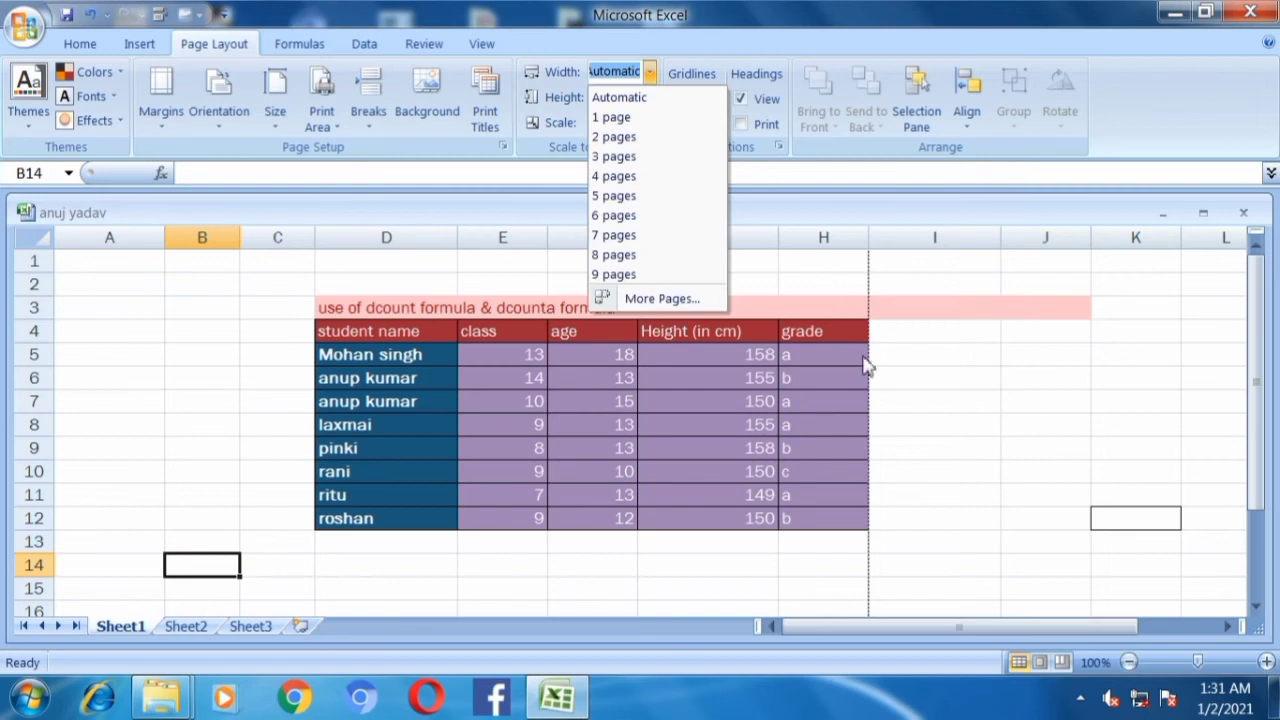
click(612, 118)
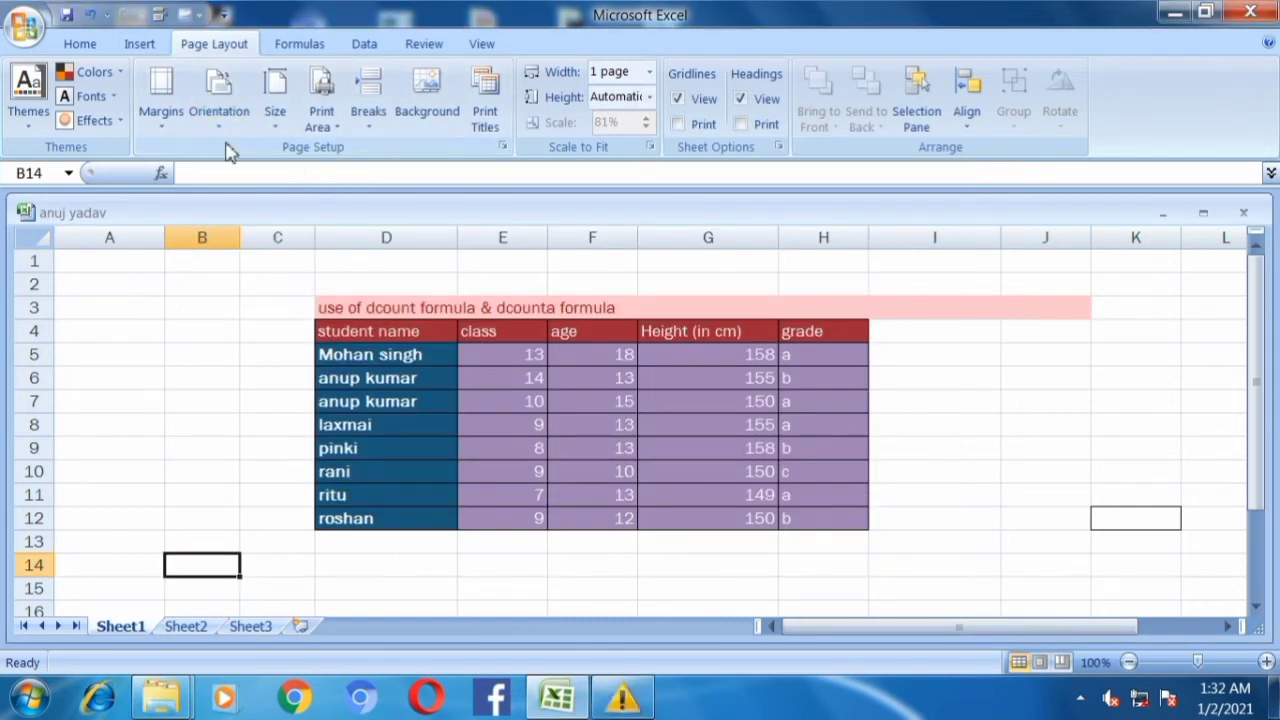
click(222, 126)
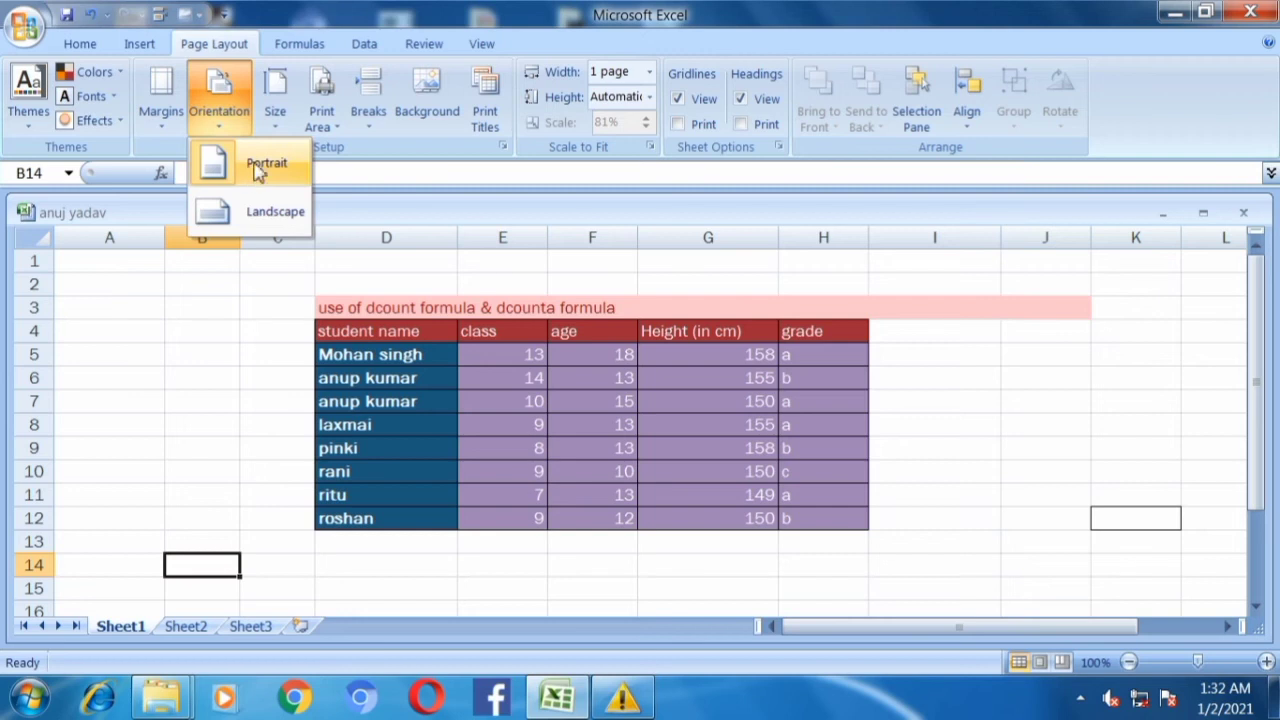
click(249, 230)
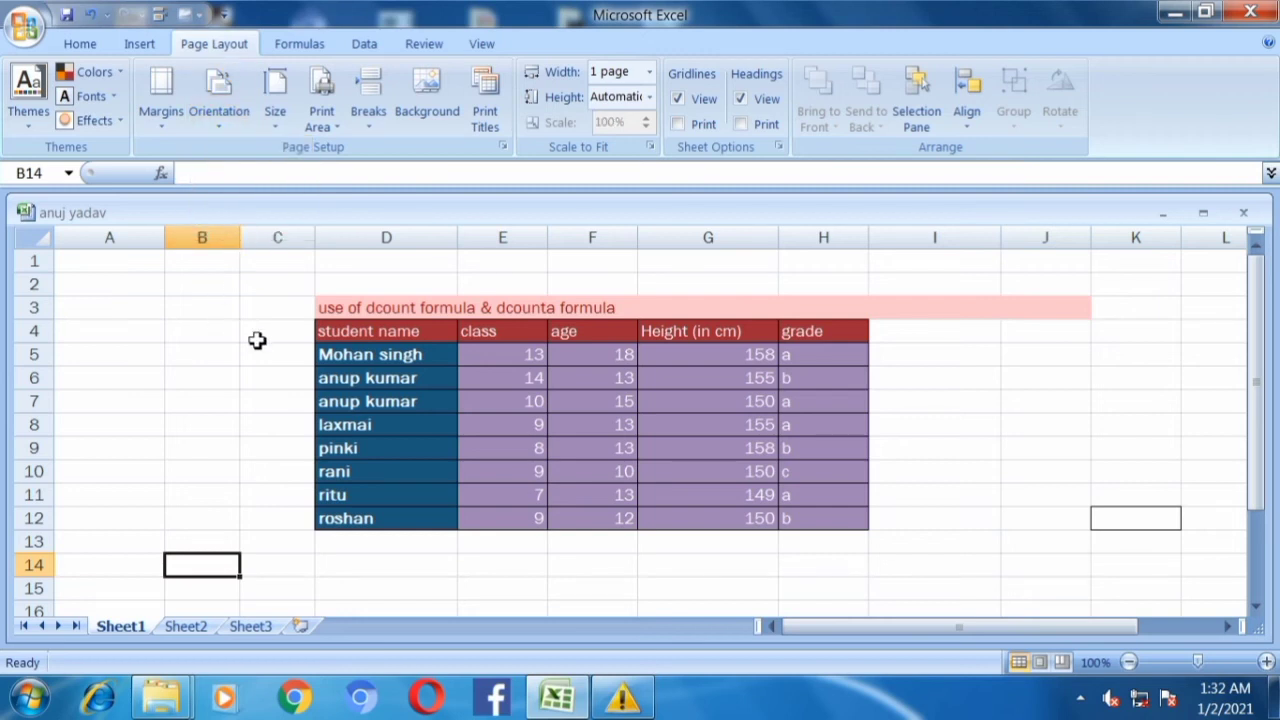
- Set the student table D4:H12 as the print area
drag(312, 294, 412, 445)
click(155, 437)
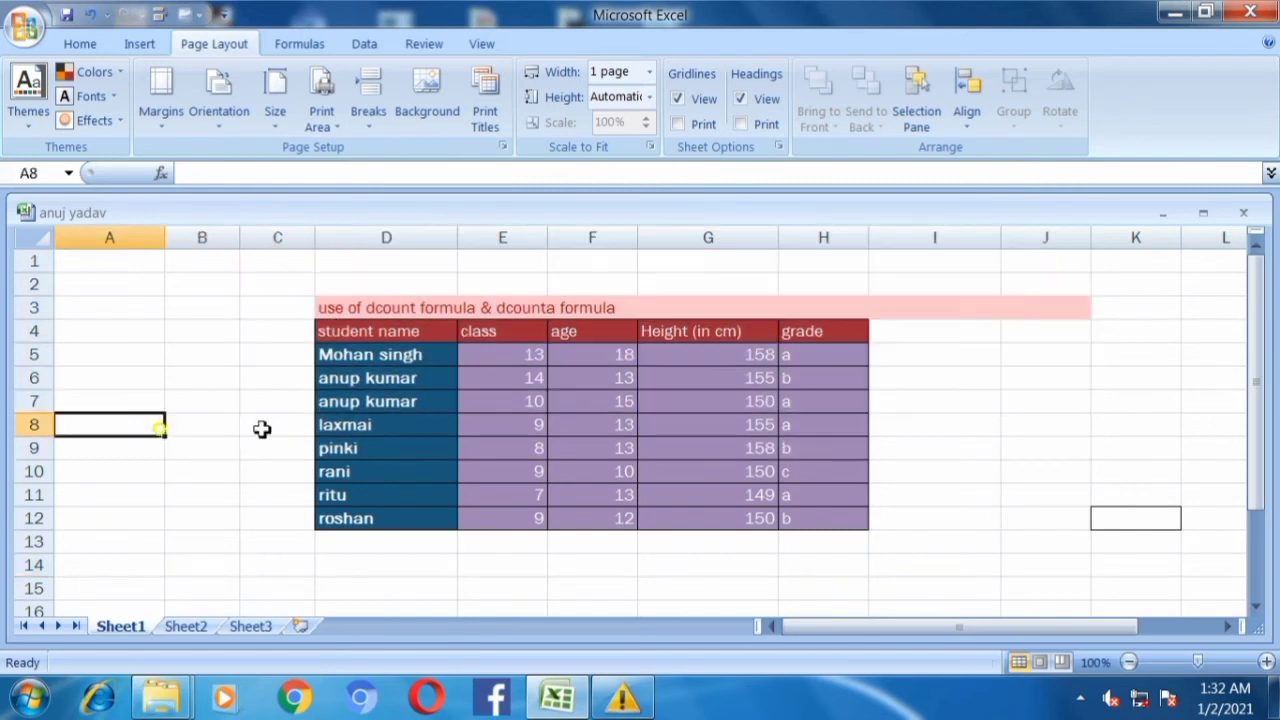
drag(314, 330, 837, 517)
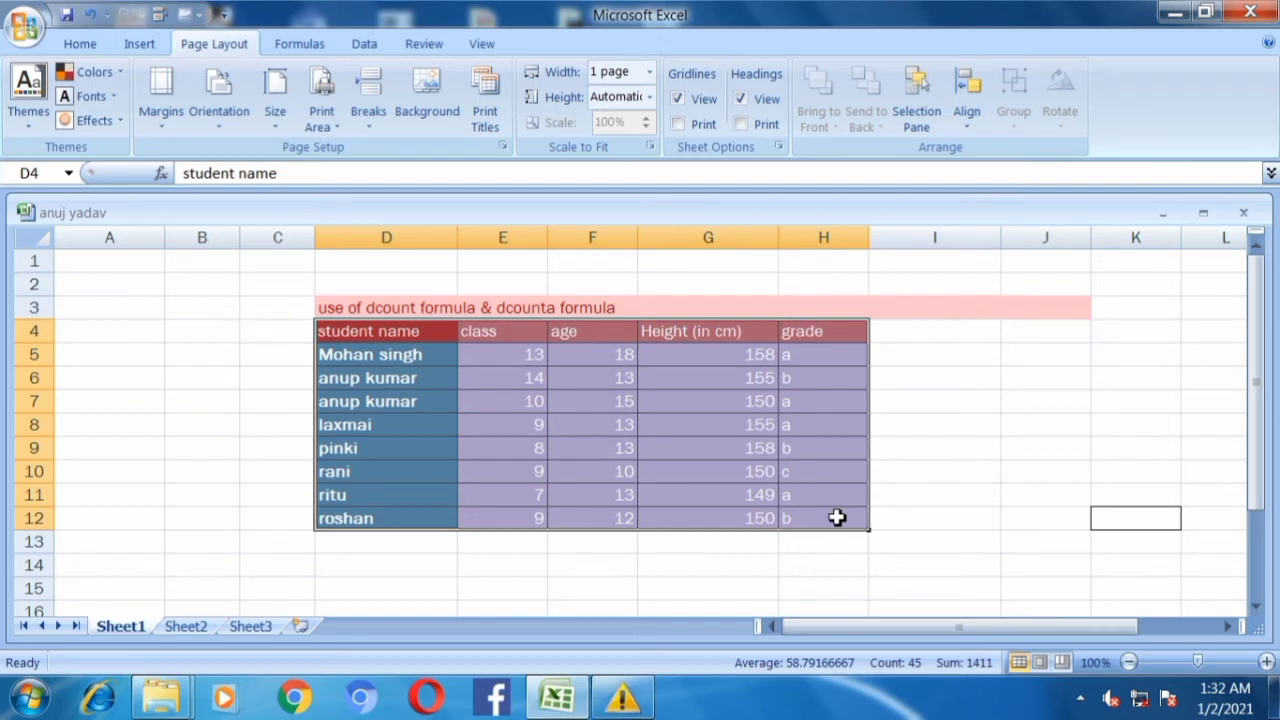
click(340, 126)
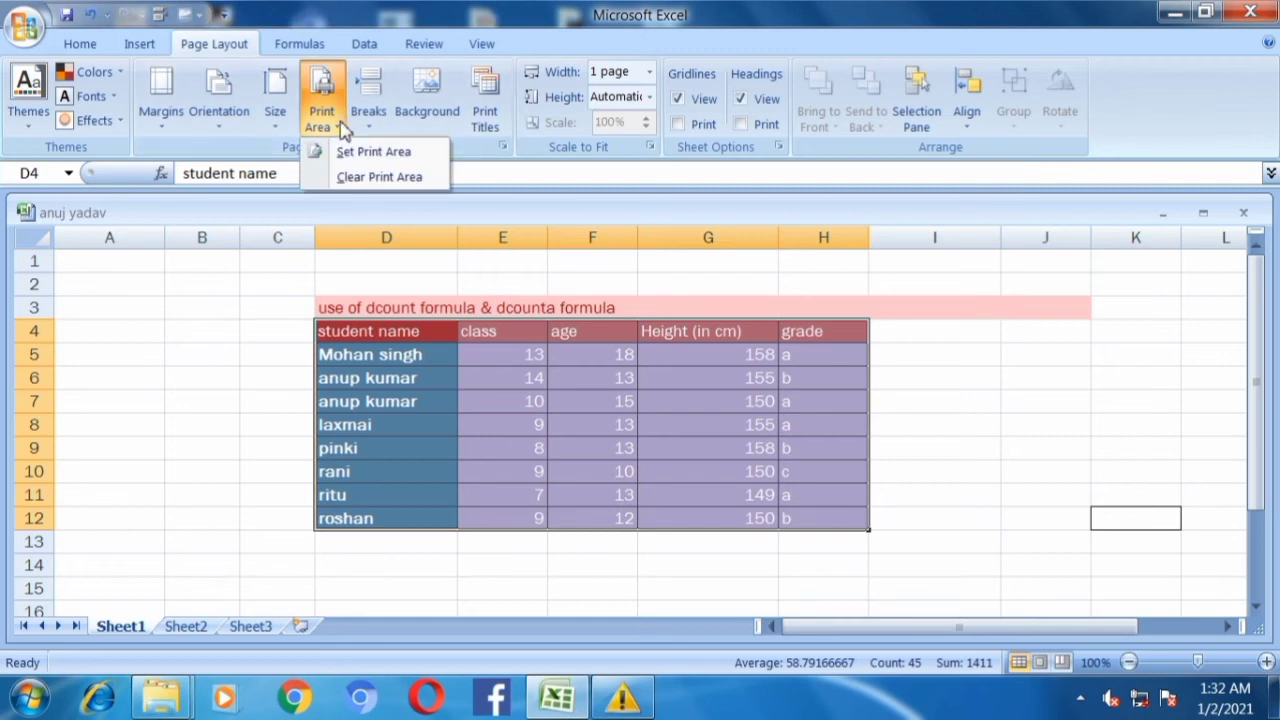
click(385, 152)
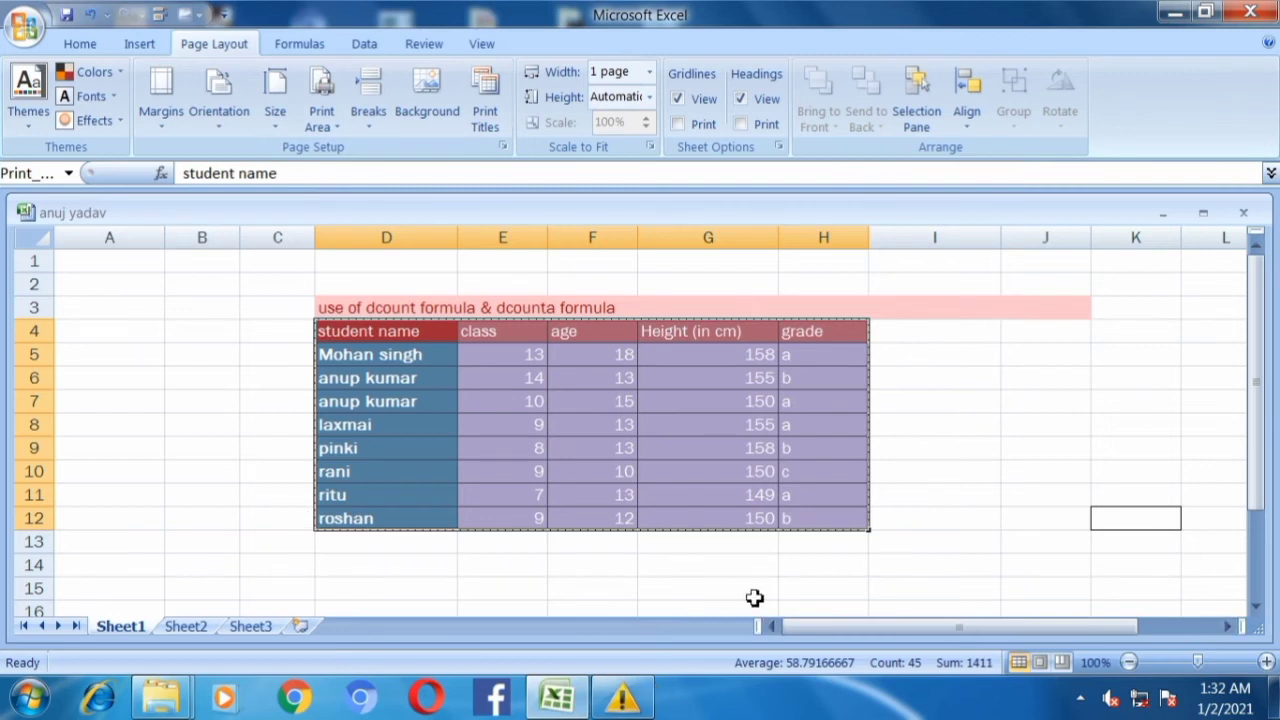
- Check the student table in Print Preview and clear the print area of Sheet1
key(ctrl+F2)
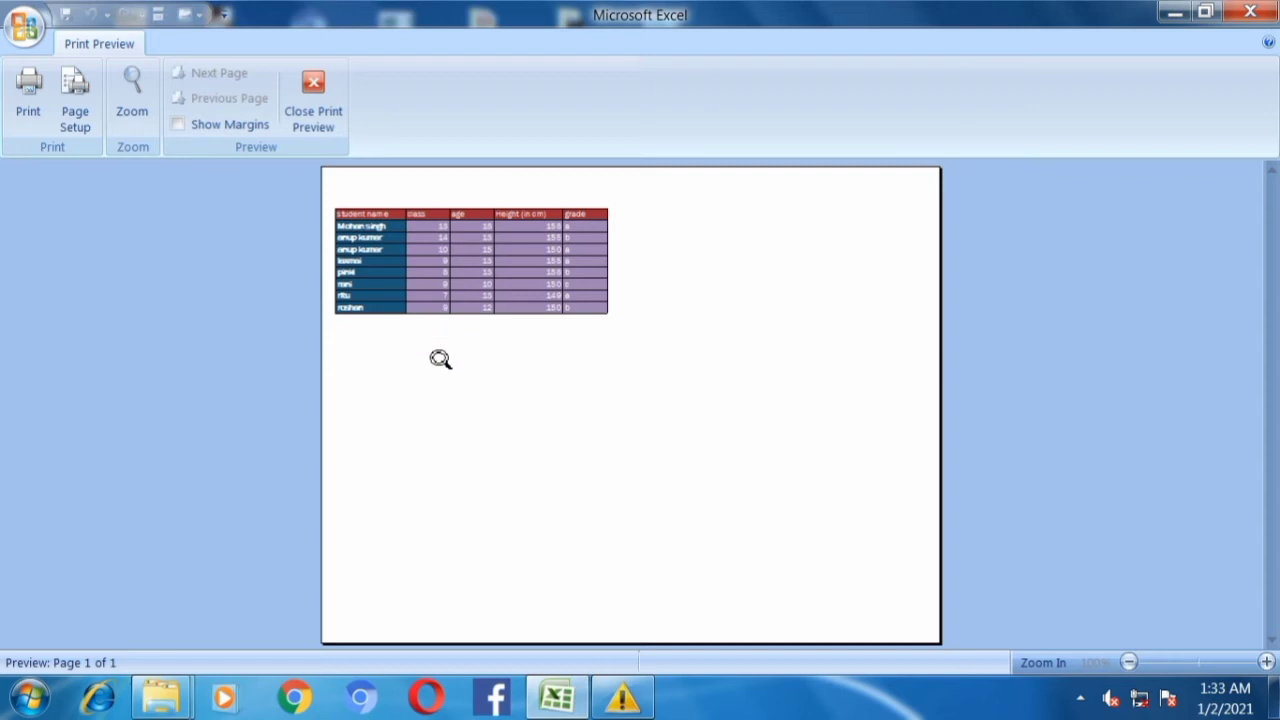
click(333, 100)
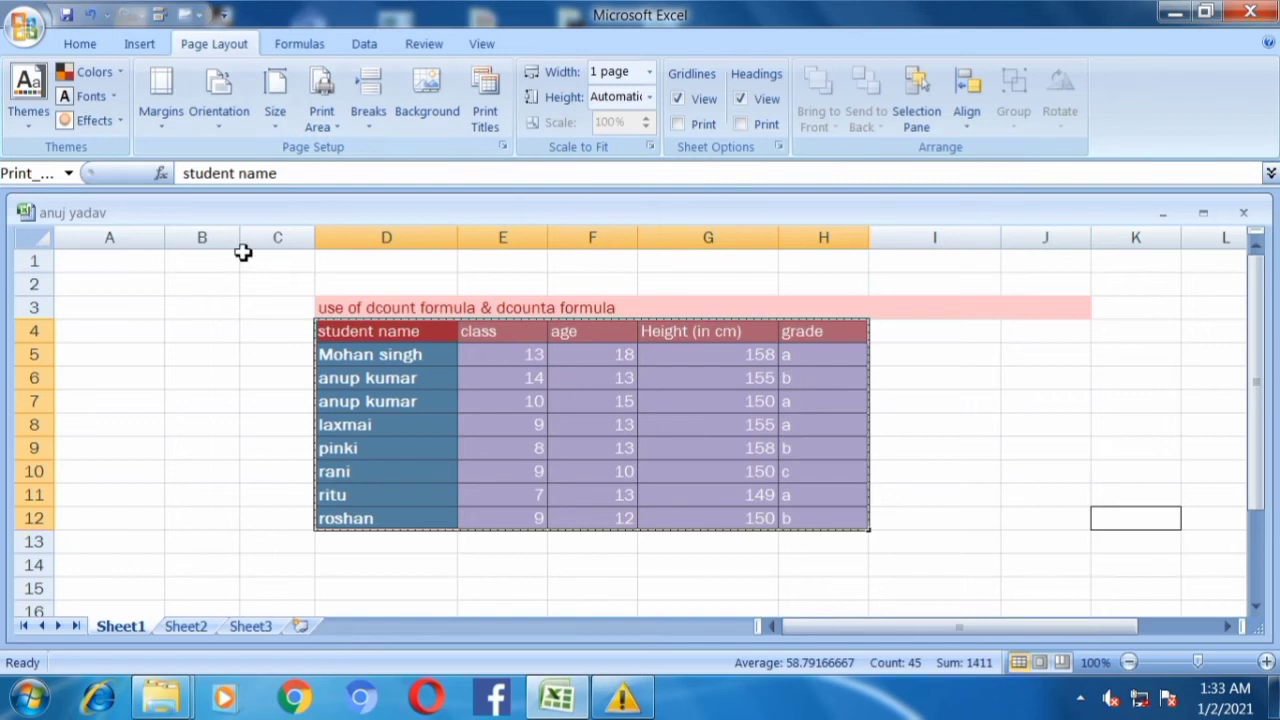
click(335, 122)
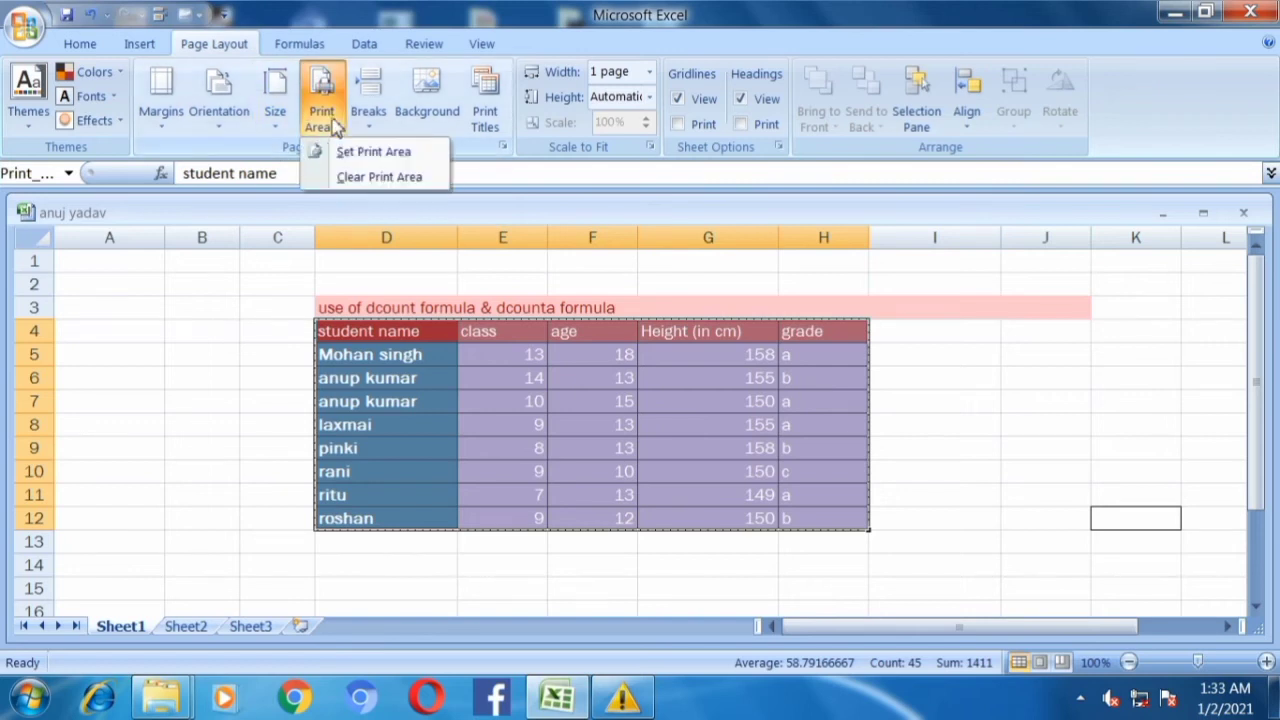
click(379, 176)
click(183, 445)
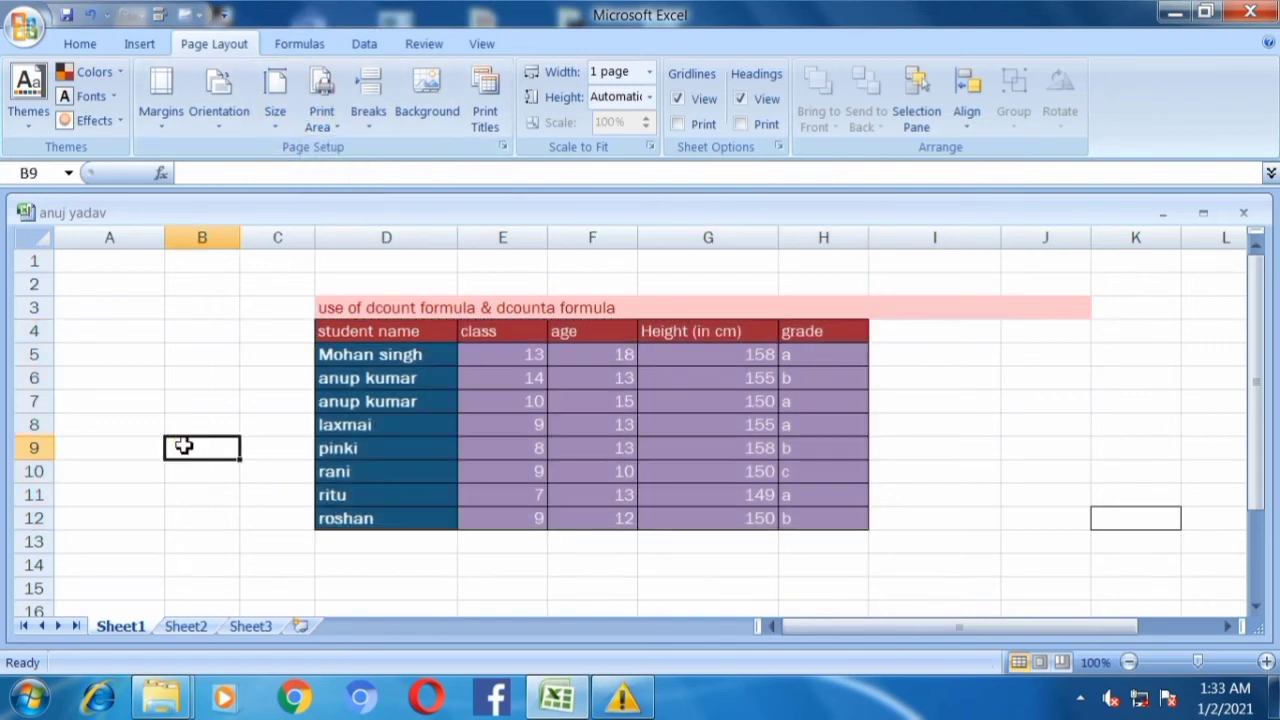
click(218, 118)
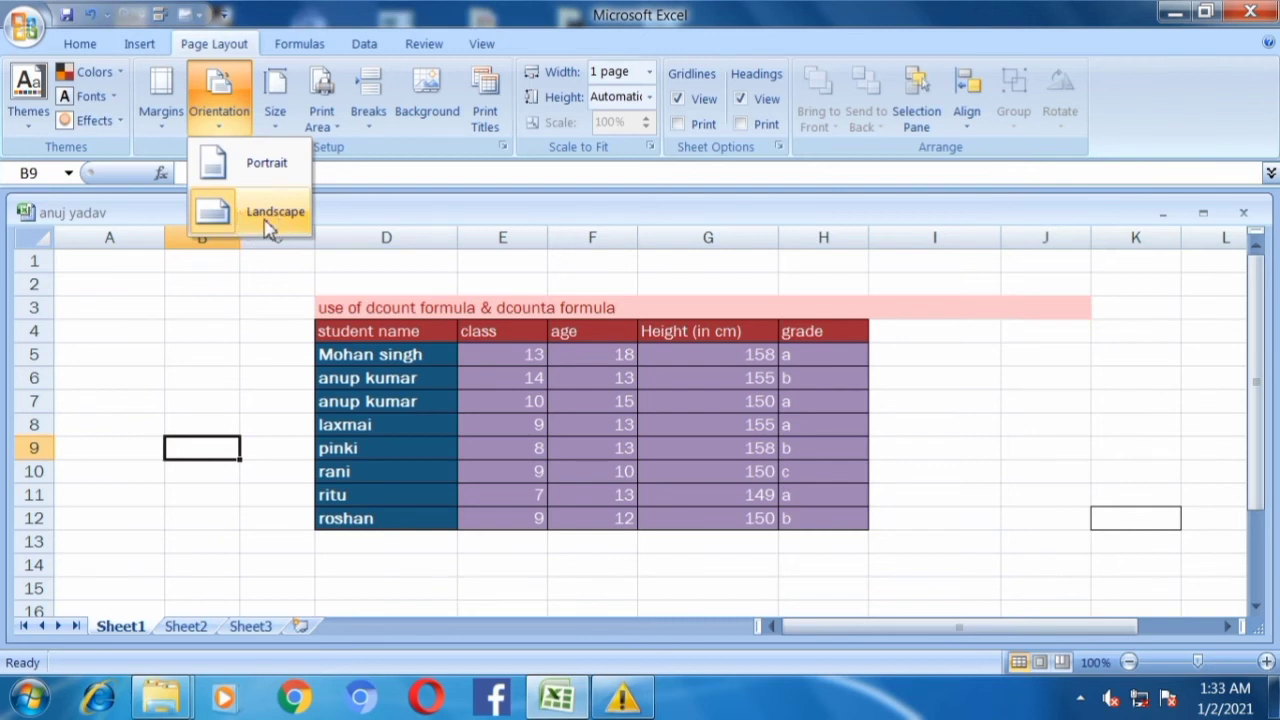
click(278, 314)
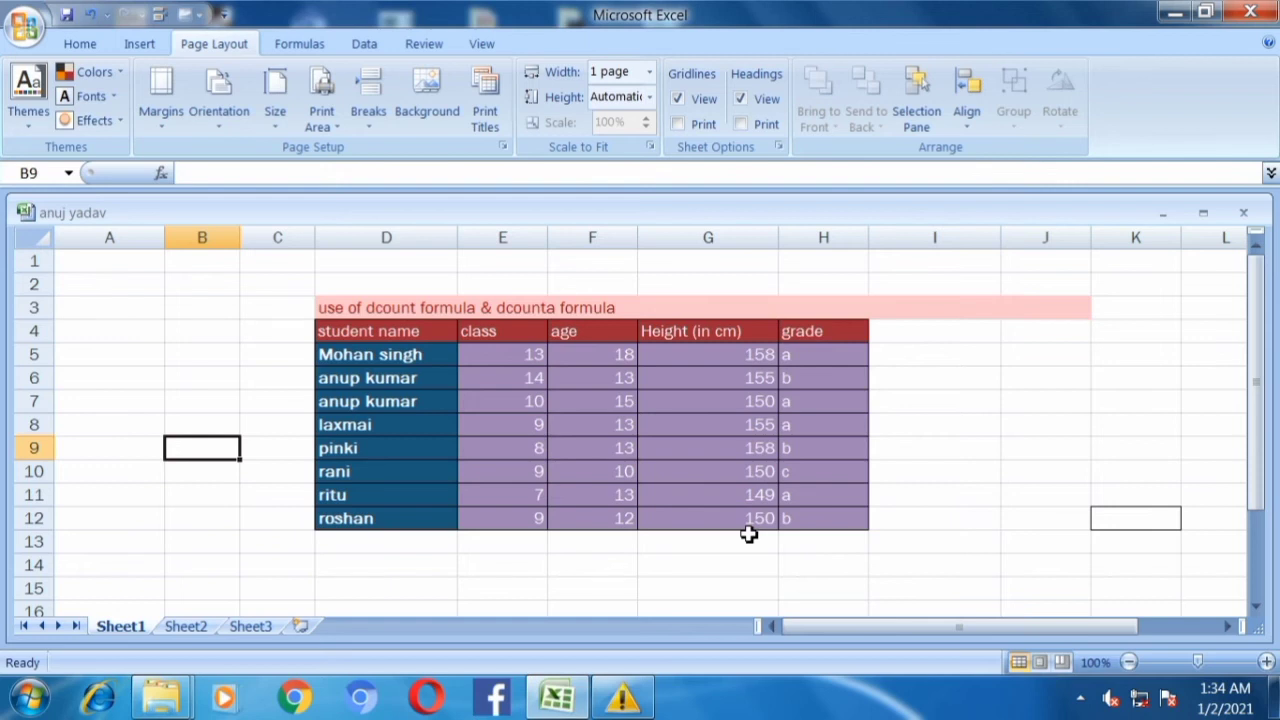
click(326, 128)
- Set the paper size to A4 Plus (8.27" x 12.99") and display the worksheet in Page Layout view
click(283, 128)
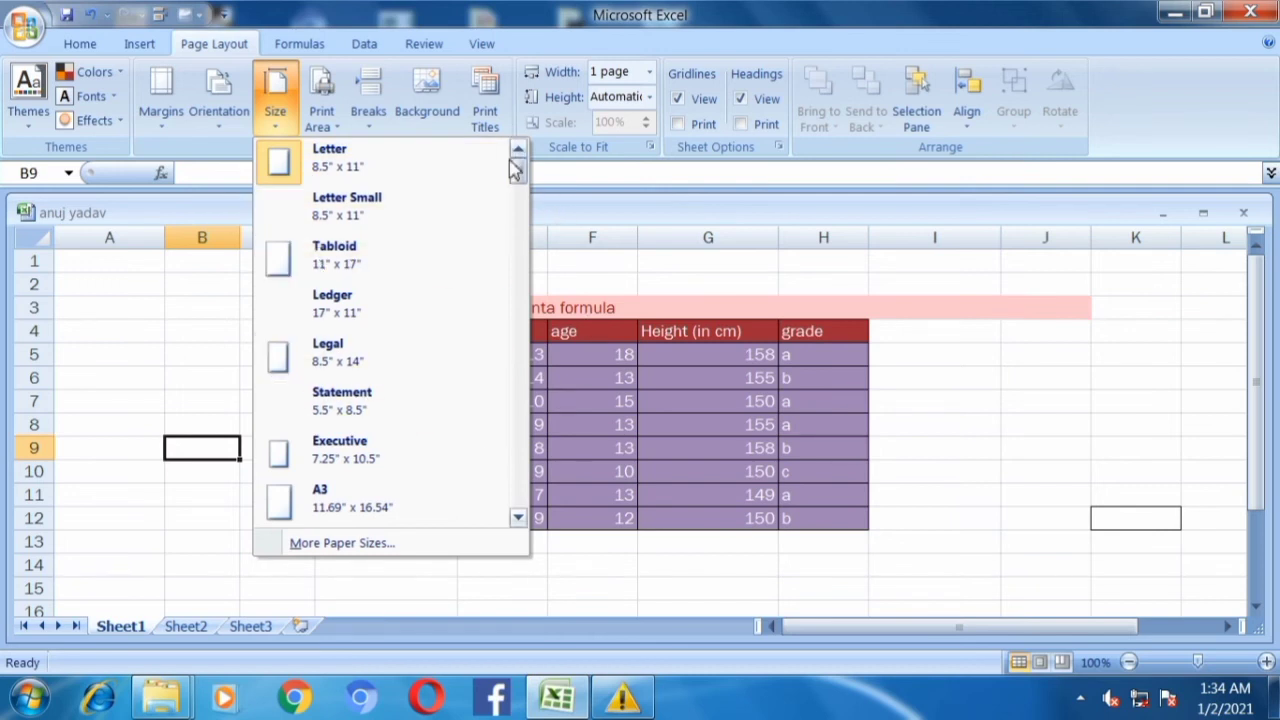
drag(520, 176, 535, 342)
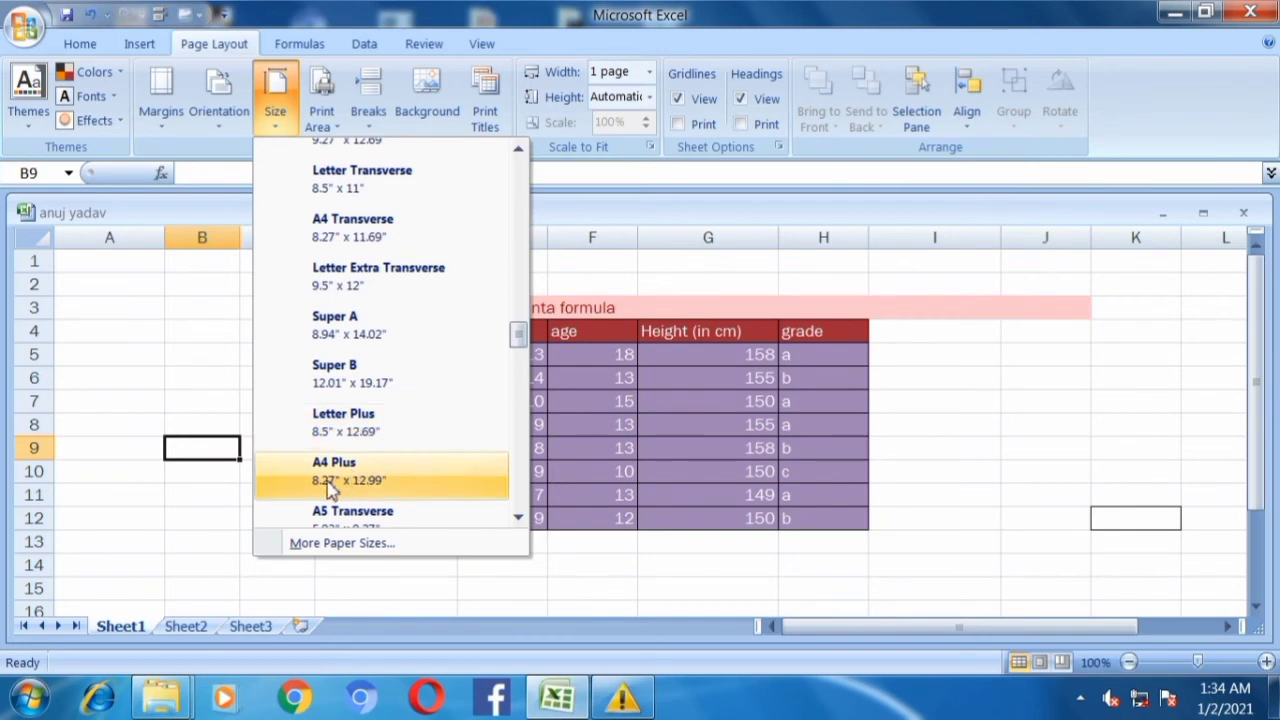
click(357, 468)
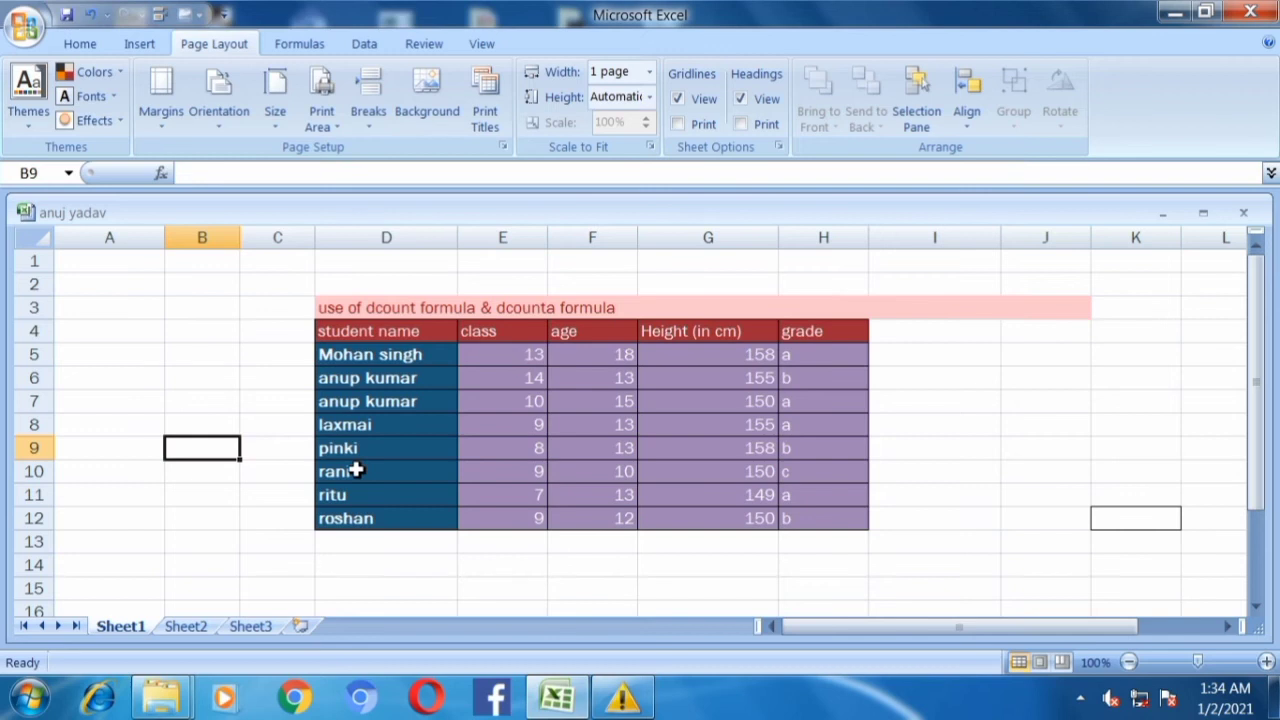
scroll(357, 470, down, 1)
scroll(611, 543, up, 1)
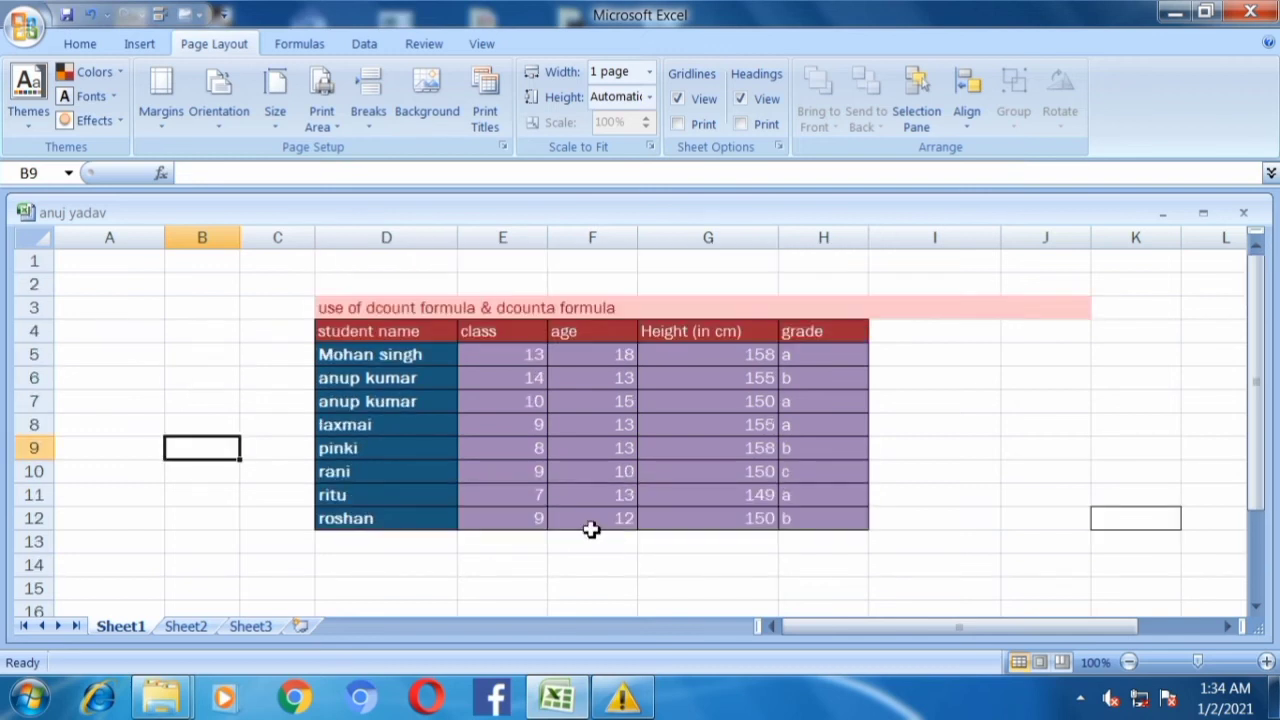
click(1040, 663)
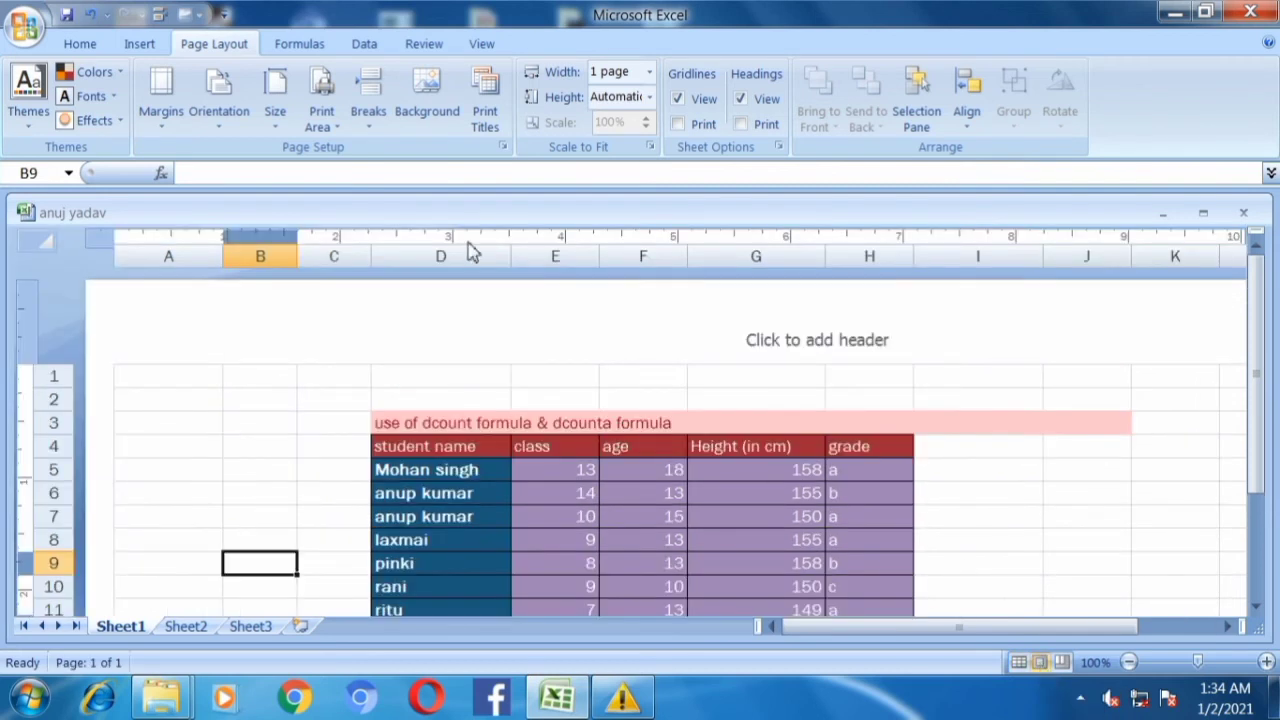
- Change the paper size to 9x11 (9" x 11")
click(276, 120)
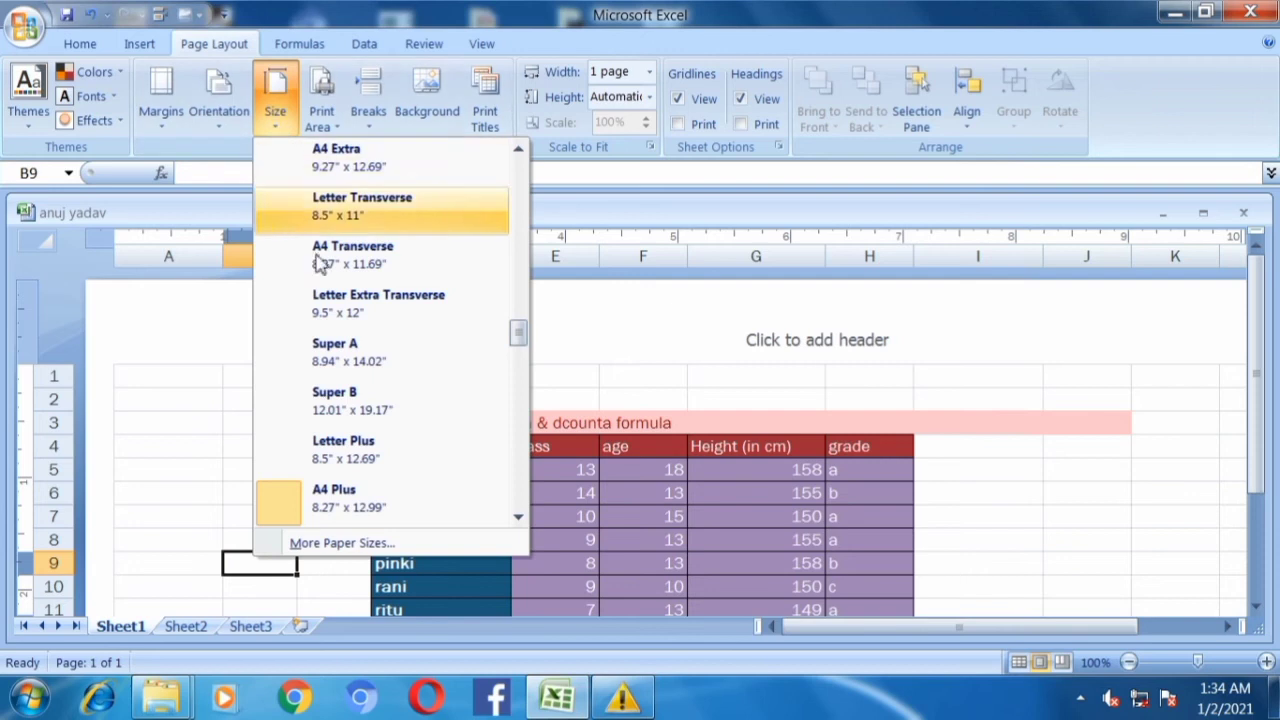
drag(517, 340, 517, 294)
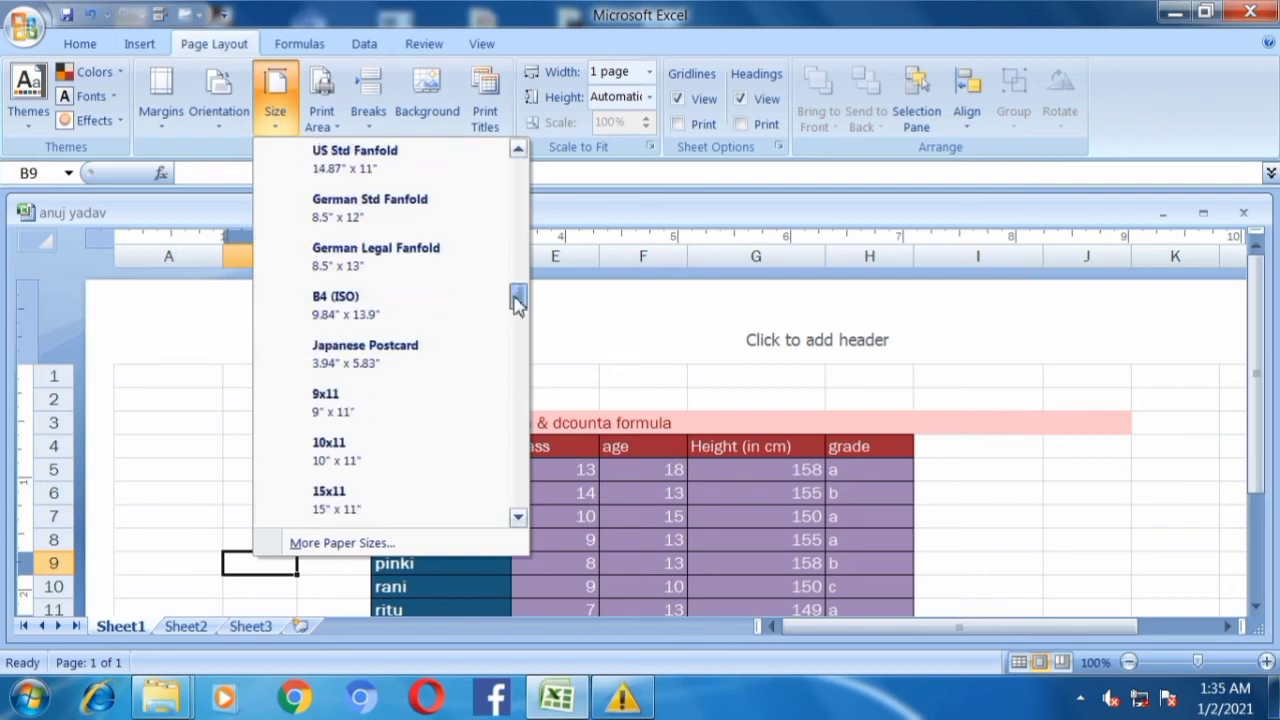
click(356, 404)
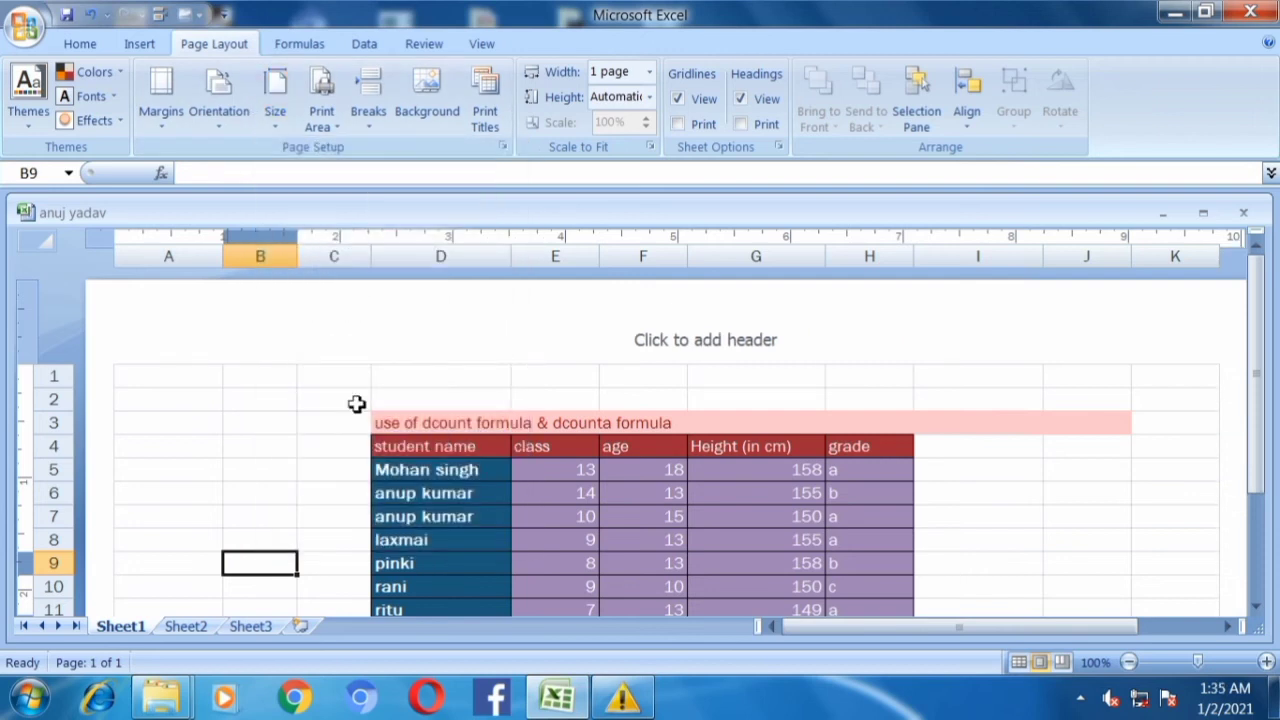
- Set the paper size to Envelope Monarch (3.87" x 7.5") and examine the page down to its footer area
click(277, 110)
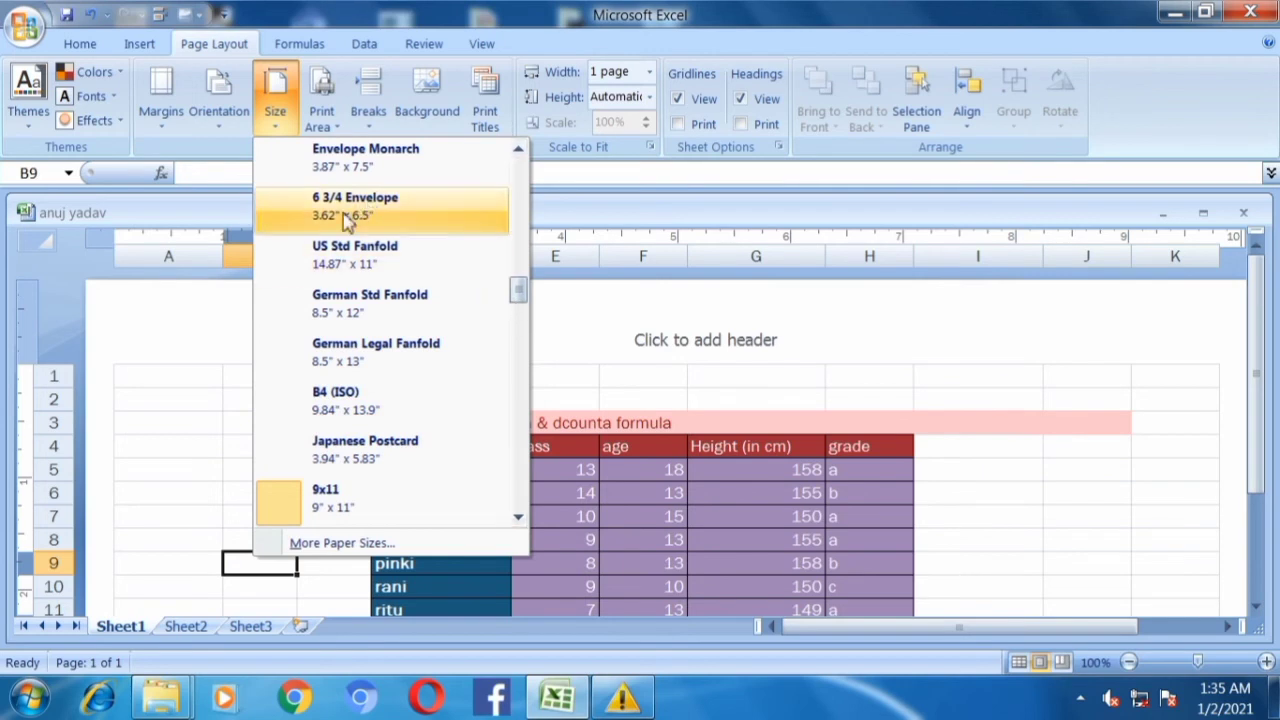
click(352, 167)
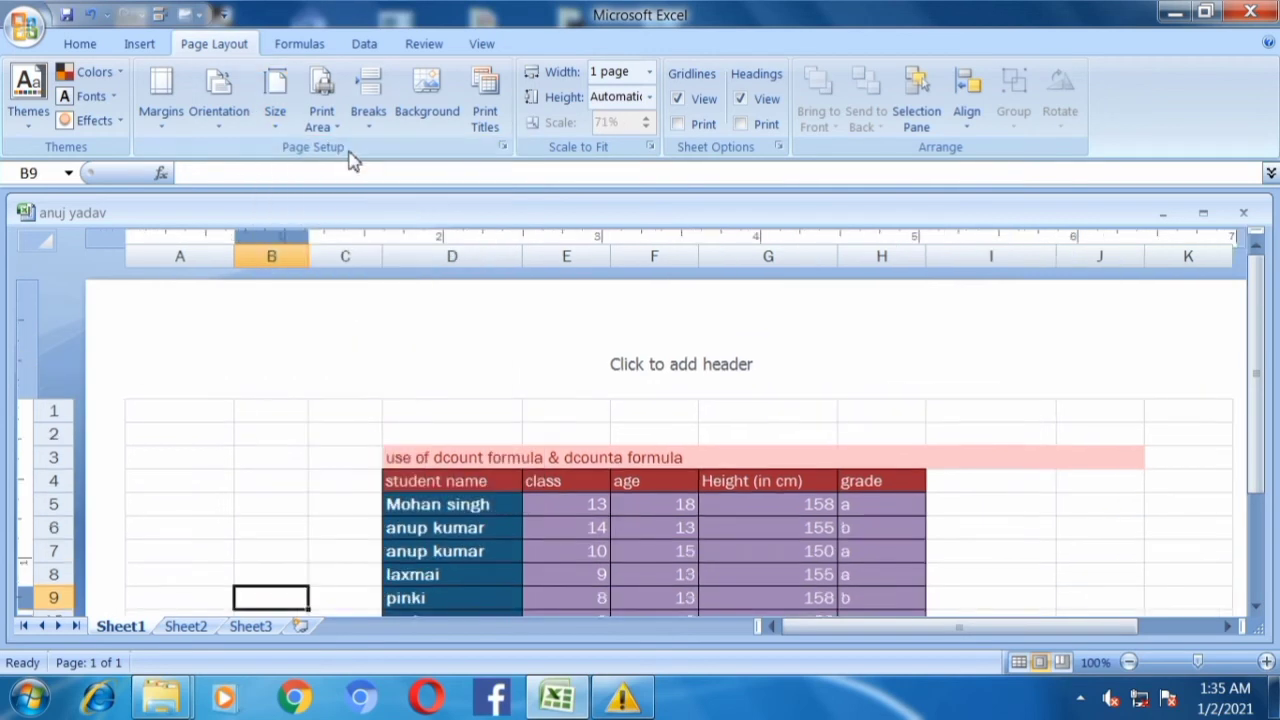
drag(1260, 418, 1266, 645)
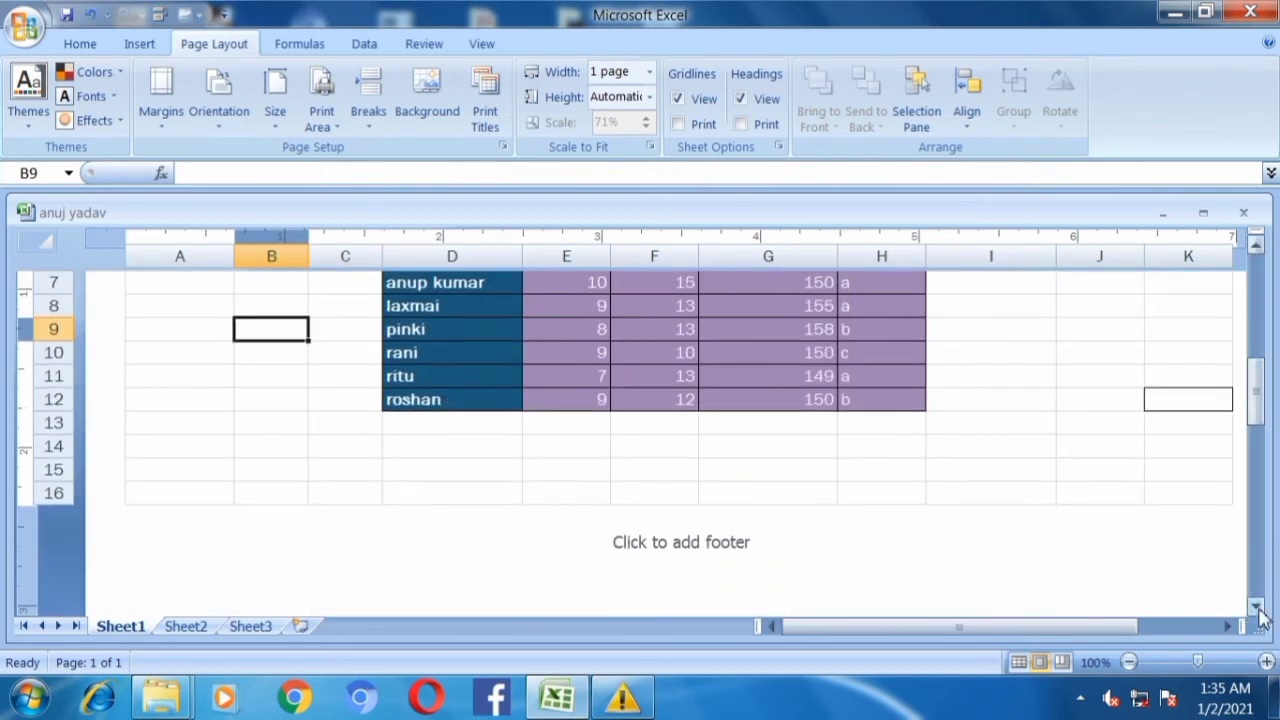
click(1258, 608)
click(1258, 608)
click(1258, 608)
click(1258, 608)
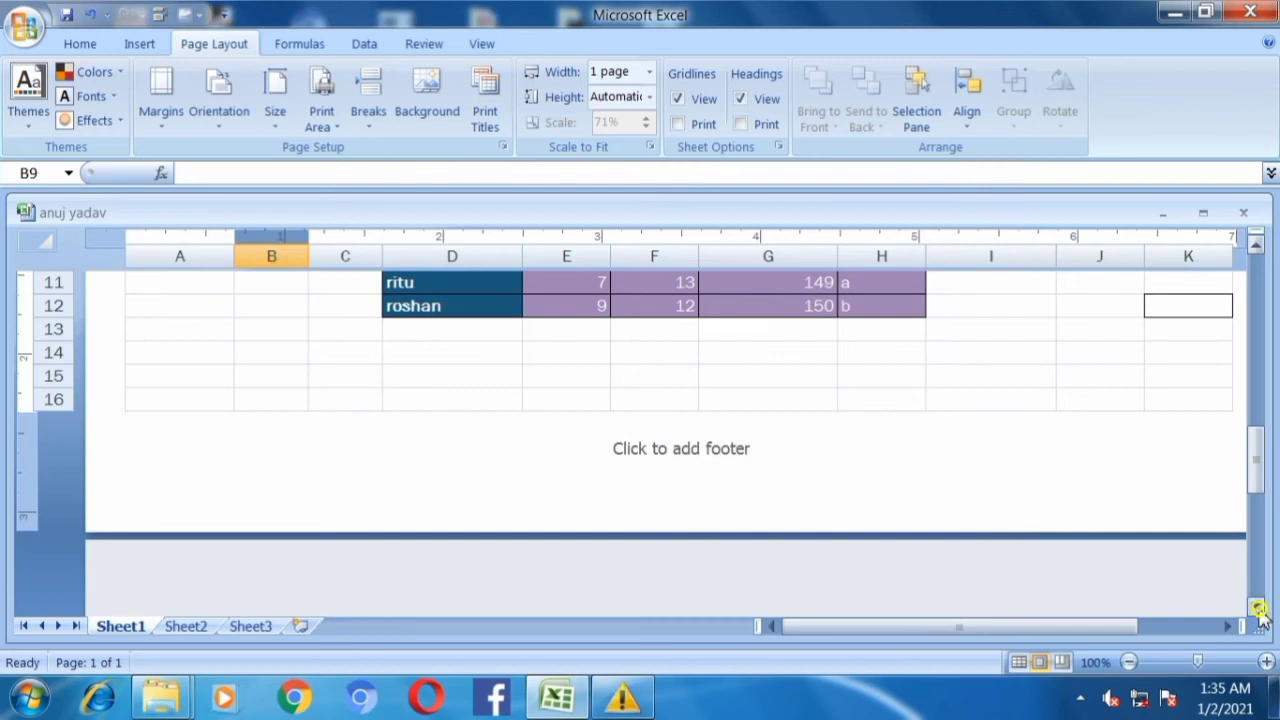
drag(1257, 460, 1258, 262)
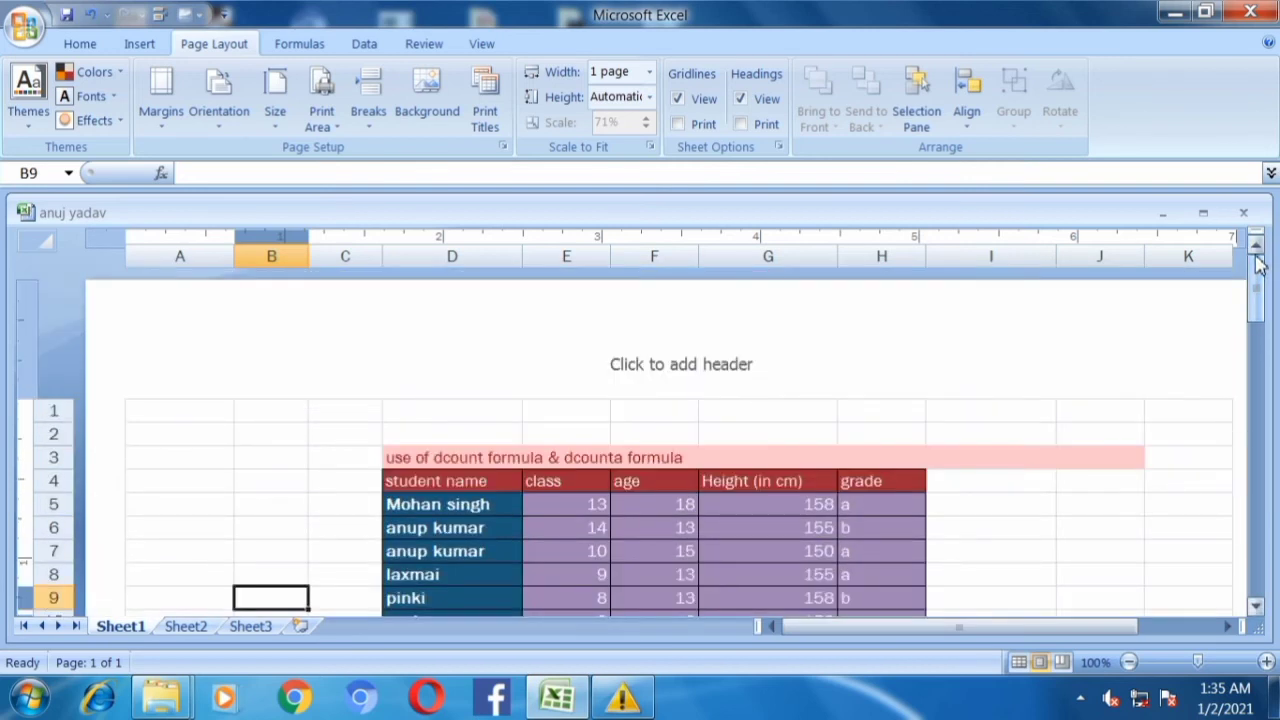
- Set the paper size to Legal (8.5" x 14") and examine the resulting page
click(279, 124)
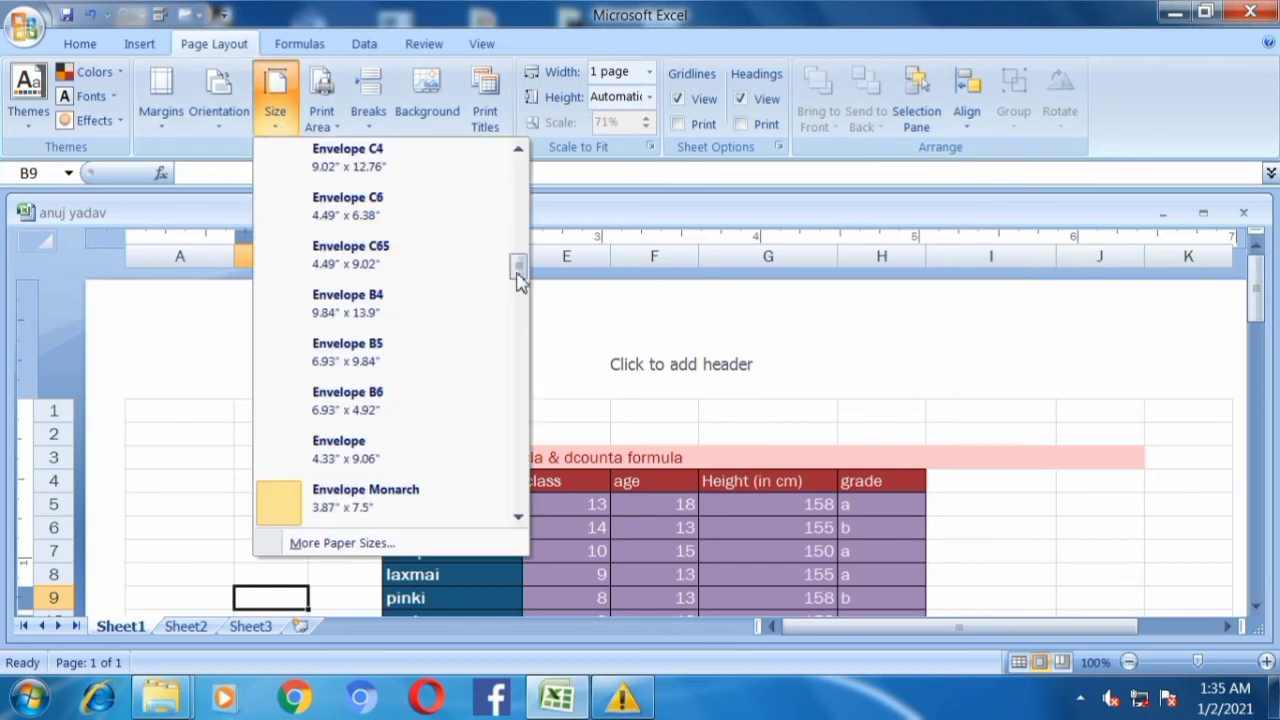
drag(518, 267, 509, 166)
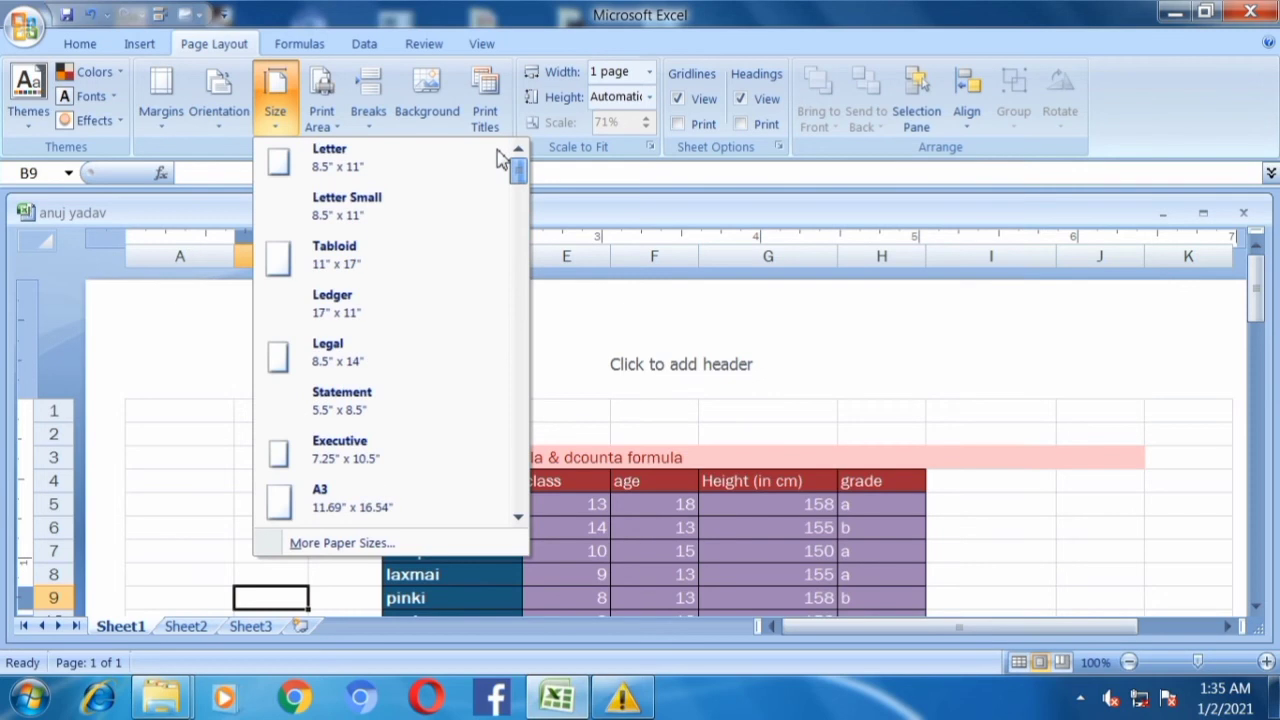
click(331, 358)
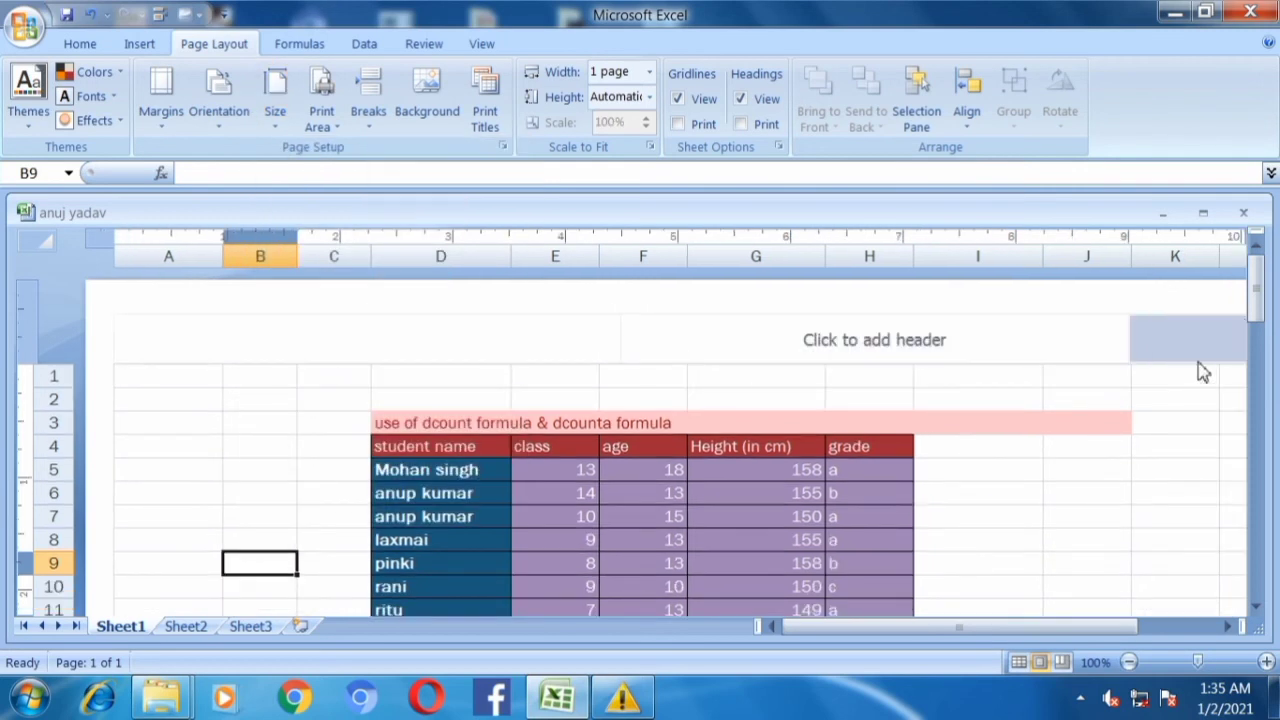
drag(1258, 320, 1258, 570)
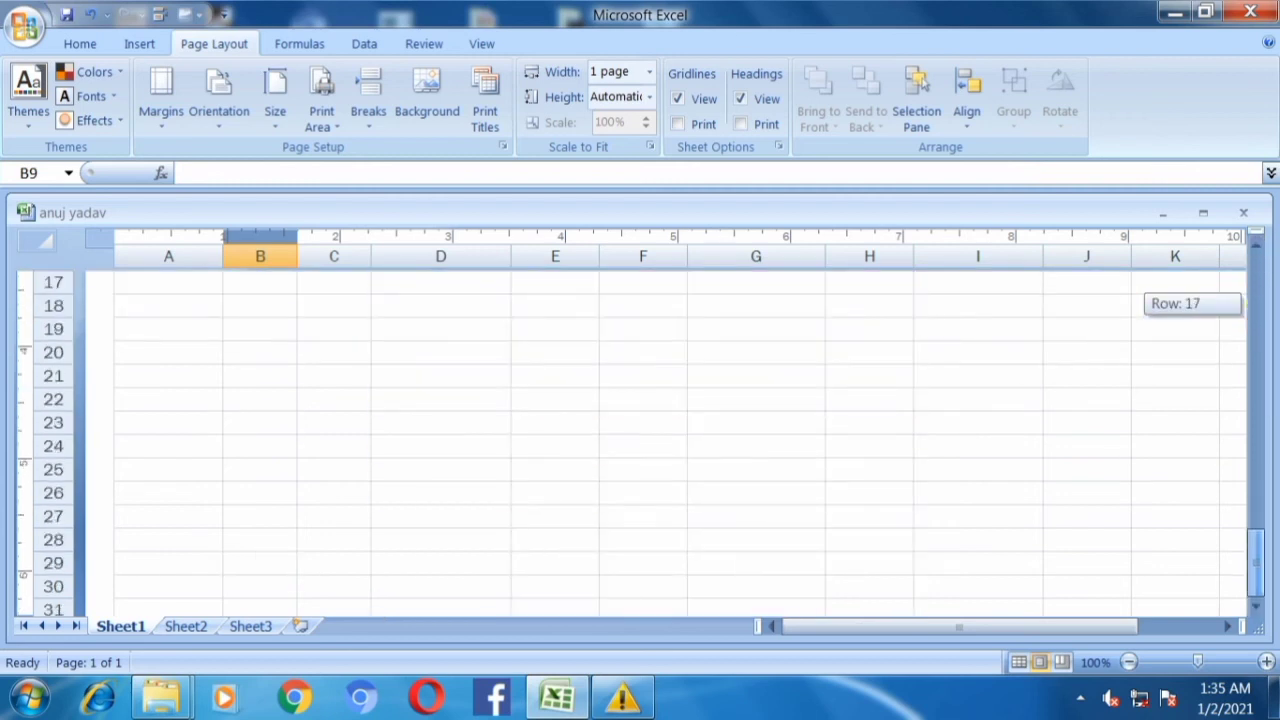
drag(1276, 617, 1258, 290)
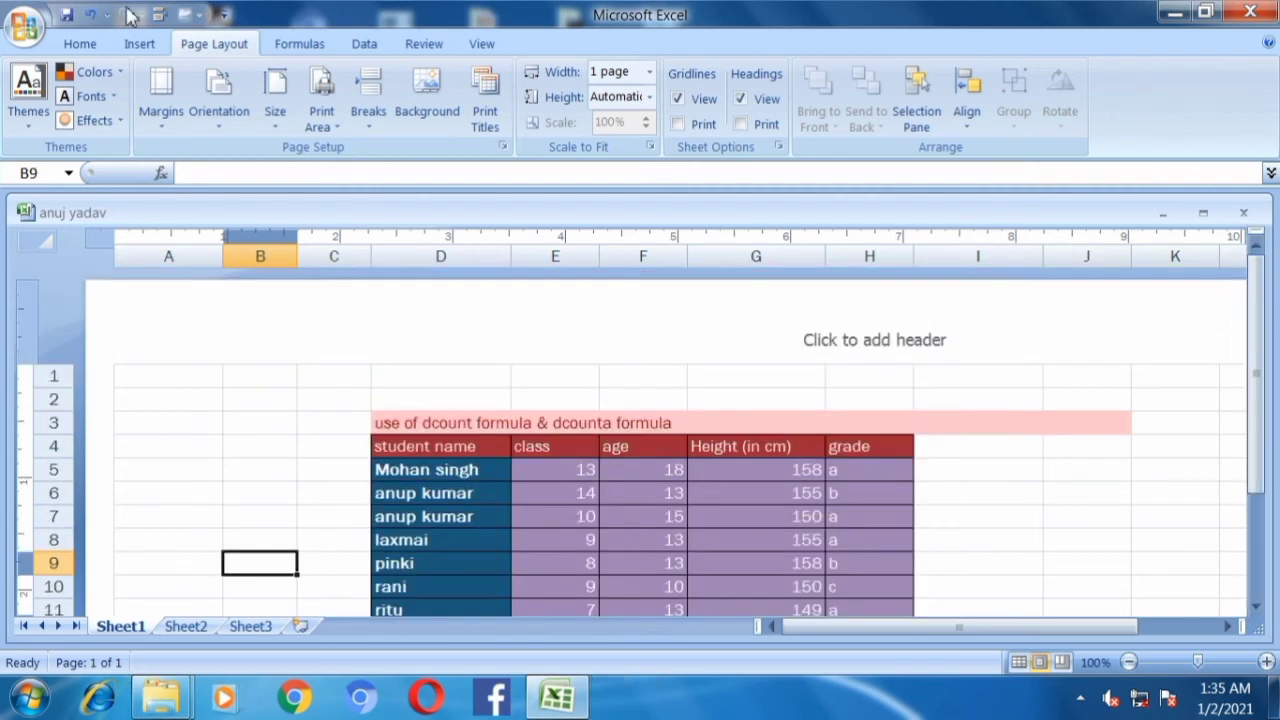
- Set the paper size to Letter (8.5" x 11") and return the worksheet to Normal view
click(273, 112)
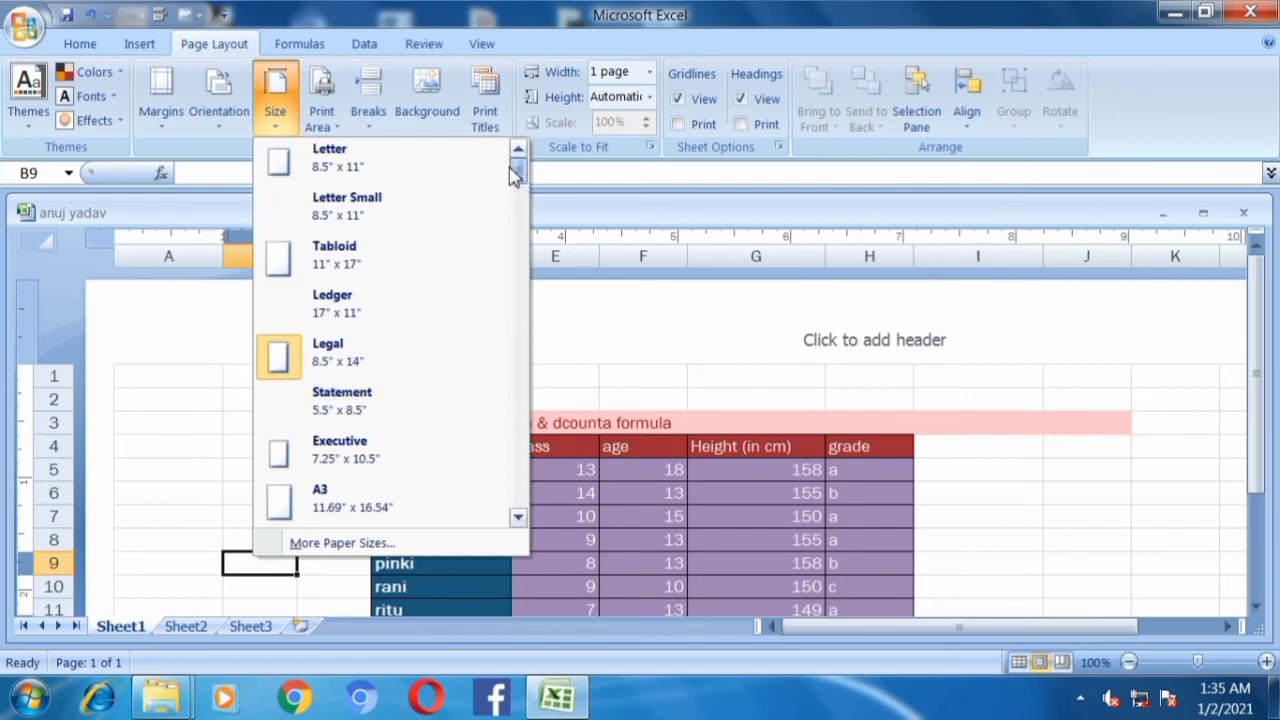
click(340, 152)
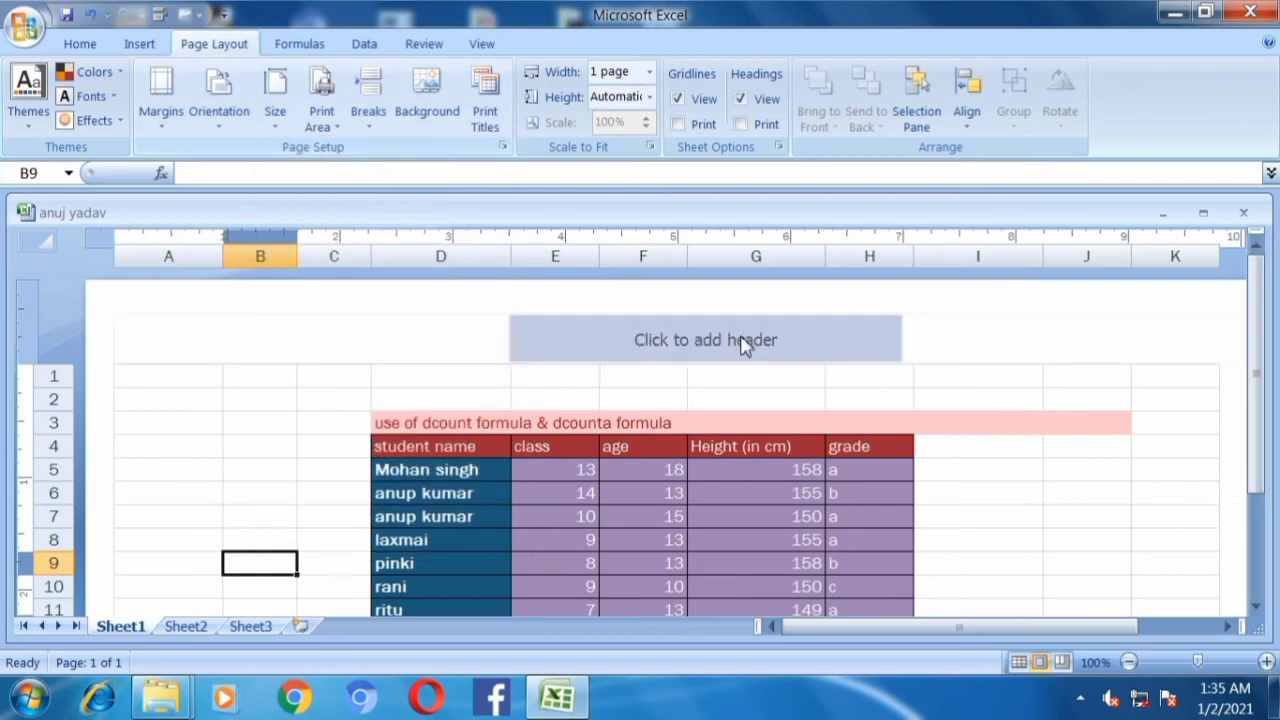
drag(1246, 414, 1250, 402)
drag(1268, 546, 1248, 405)
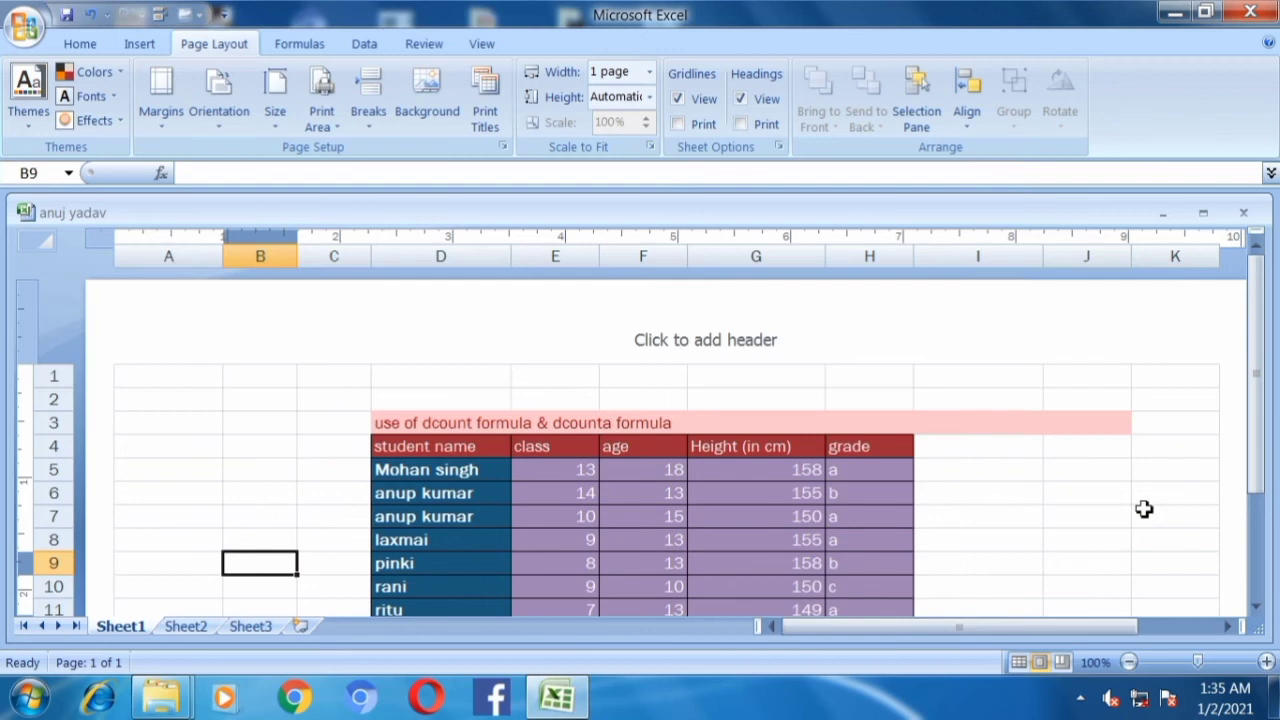
click(1018, 663)
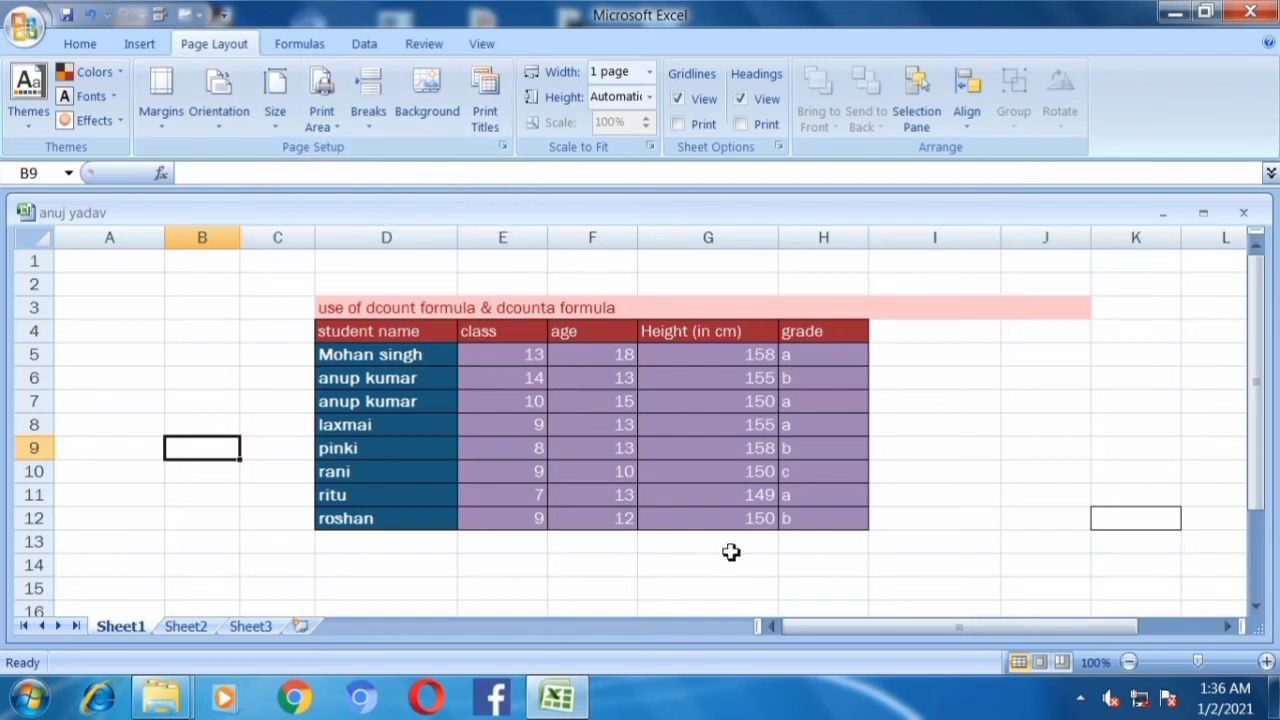
- Select the student name column D4:D12 and clear the worksheet's print area
click(320, 350)
drag(324, 322, 396, 518)
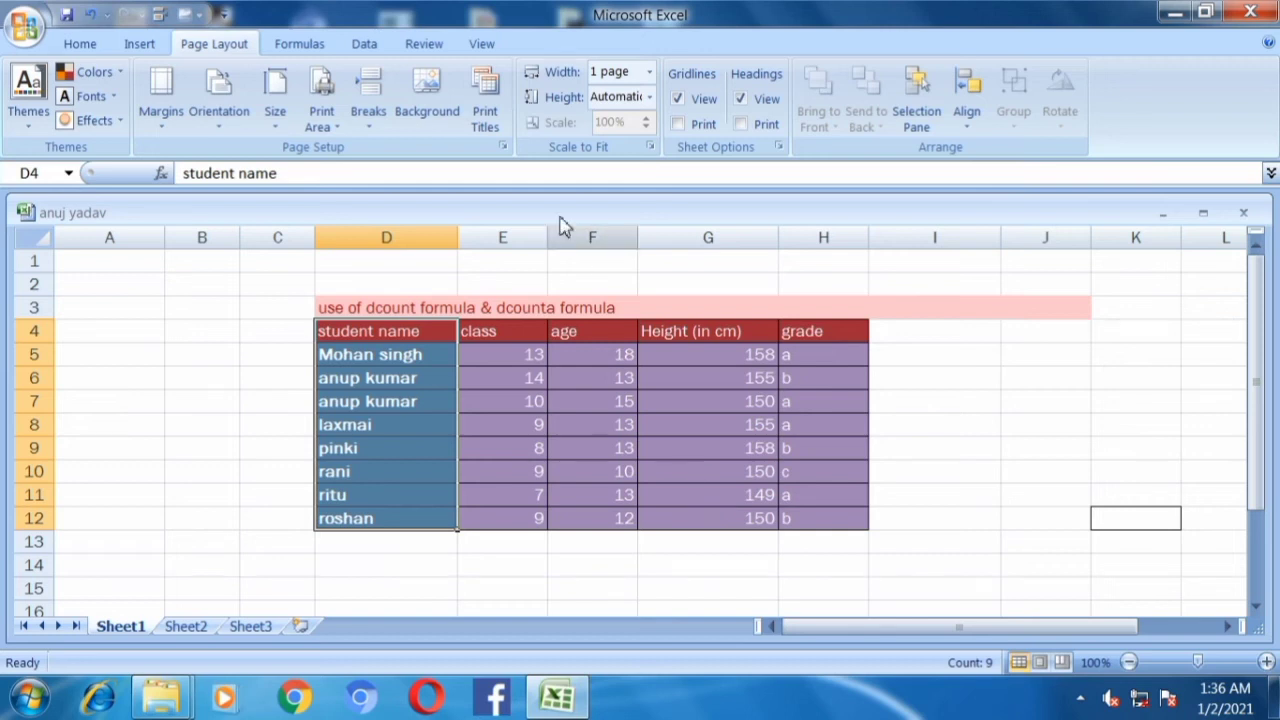
click(335, 135)
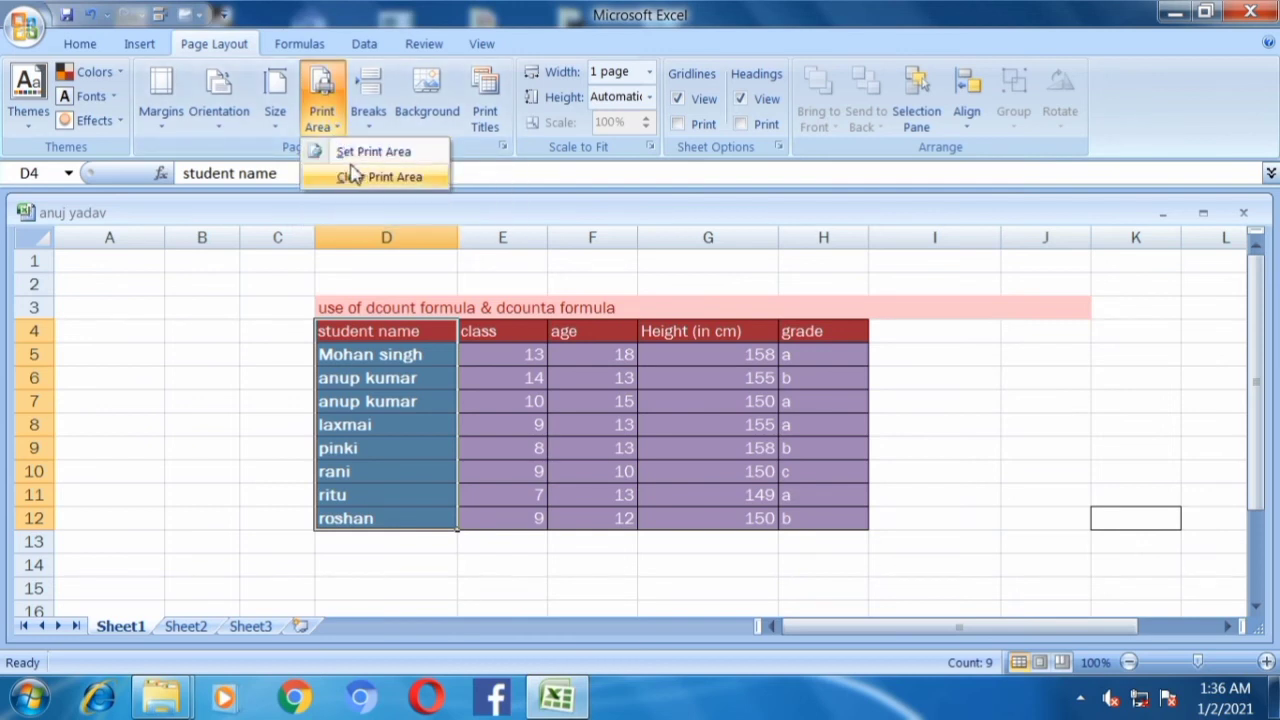
click(414, 174)
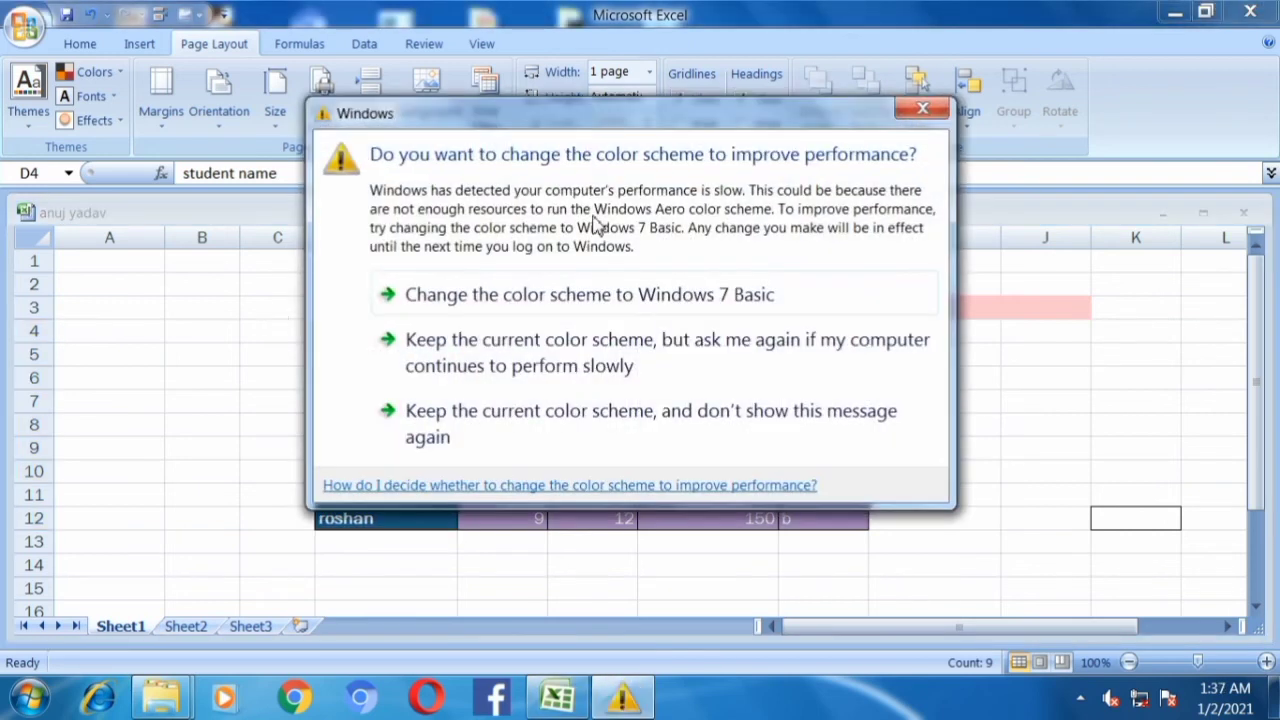
- Dismiss the color scheme message, then check the worksheet in print preview and return to the sheet
click(924, 110)
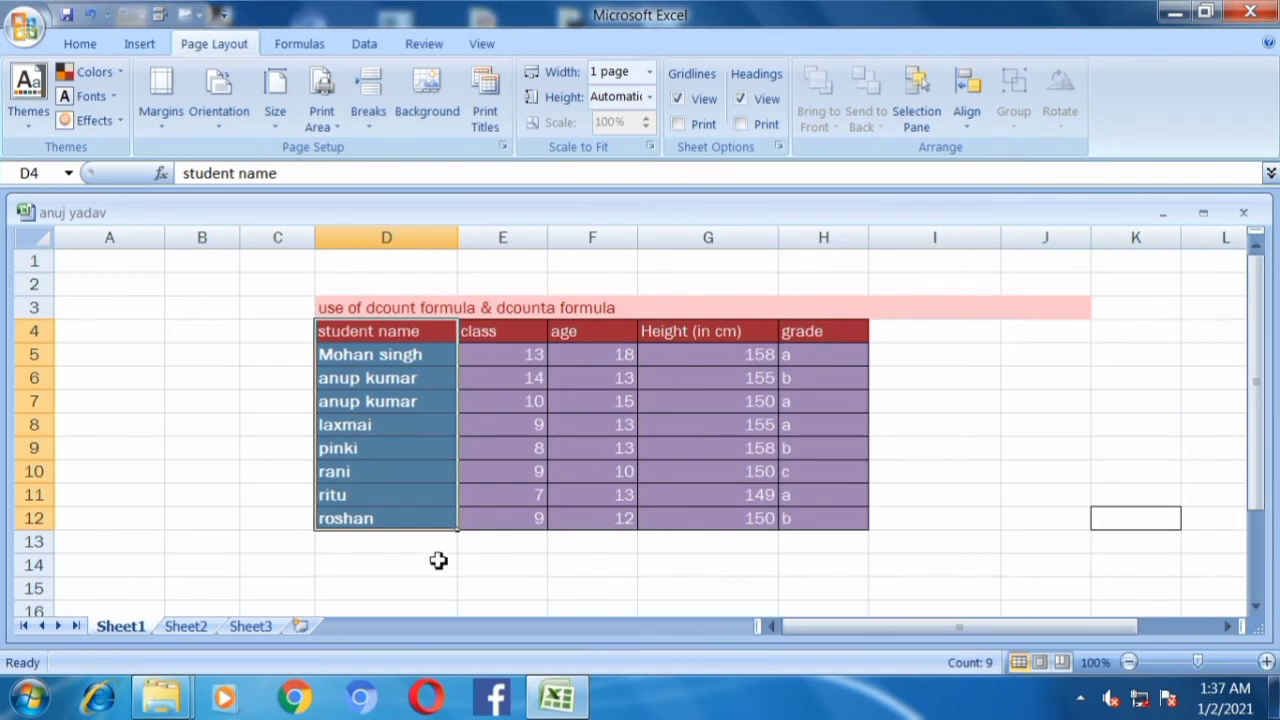
mouse_move(579, 704)
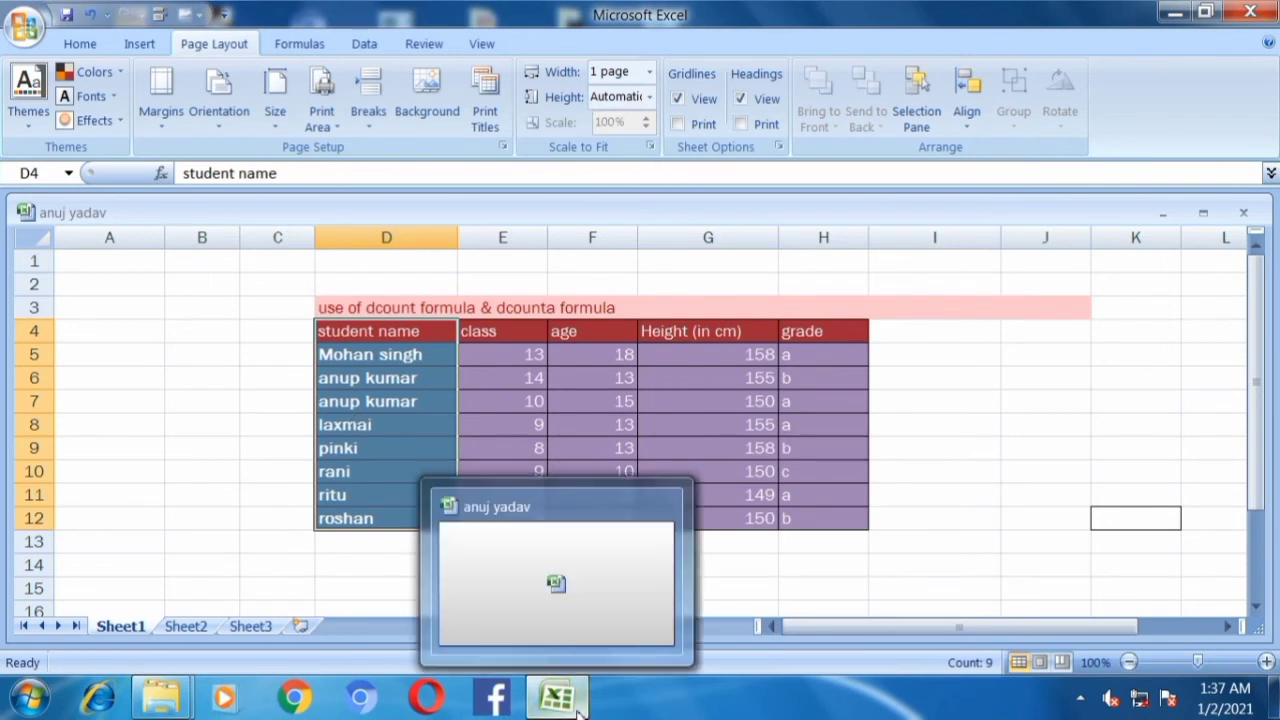
key(ctrl+F2)
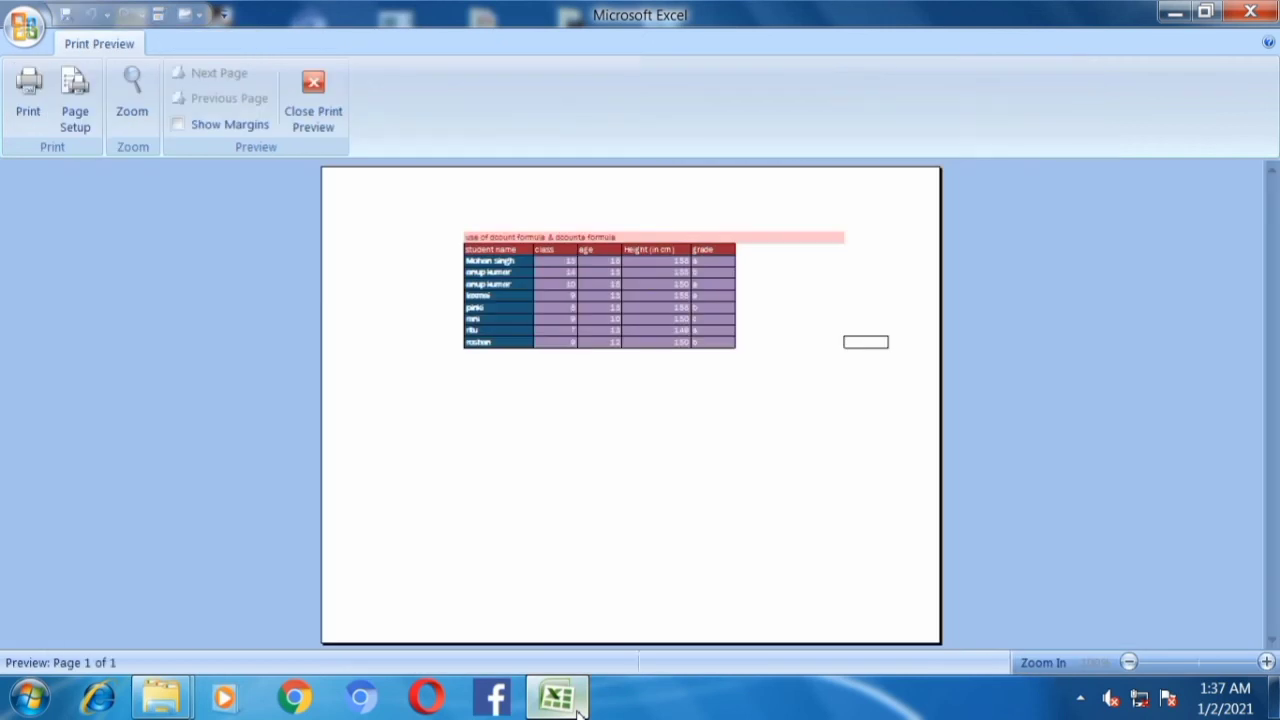
click(310, 88)
click(292, 446)
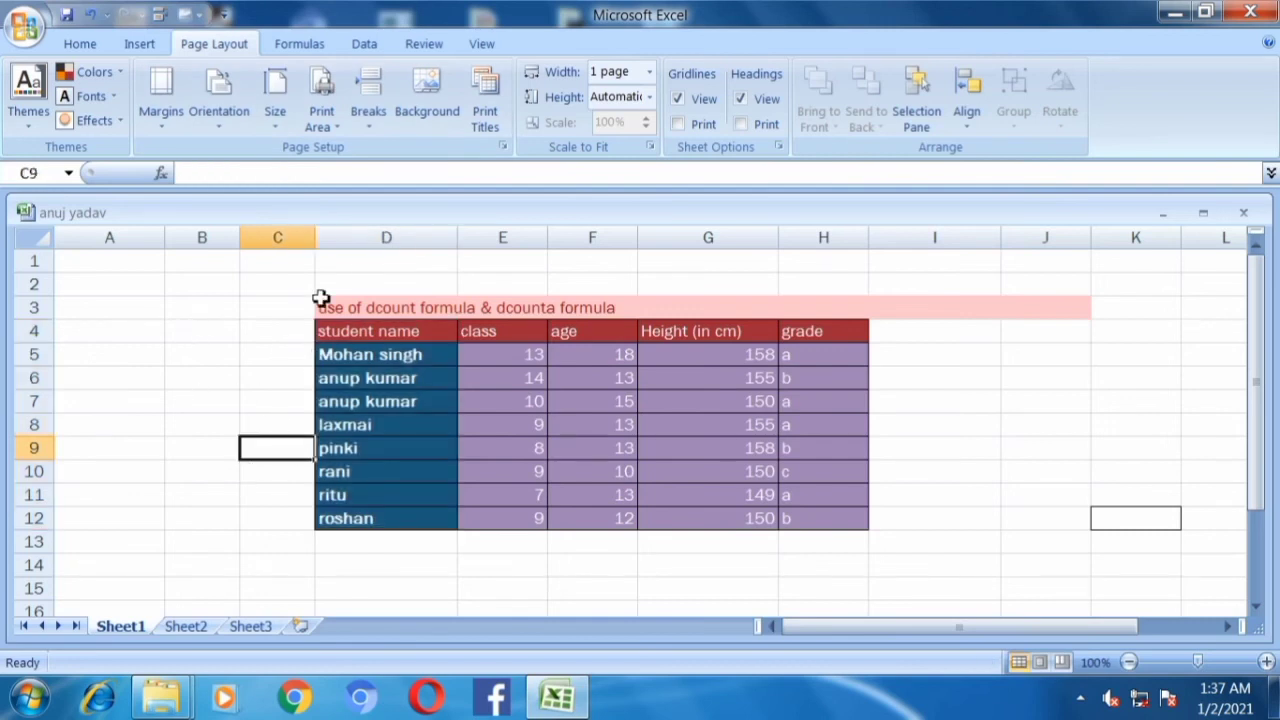
- Clear the worksheet's print area and select the empty cell C11
click(336, 134)
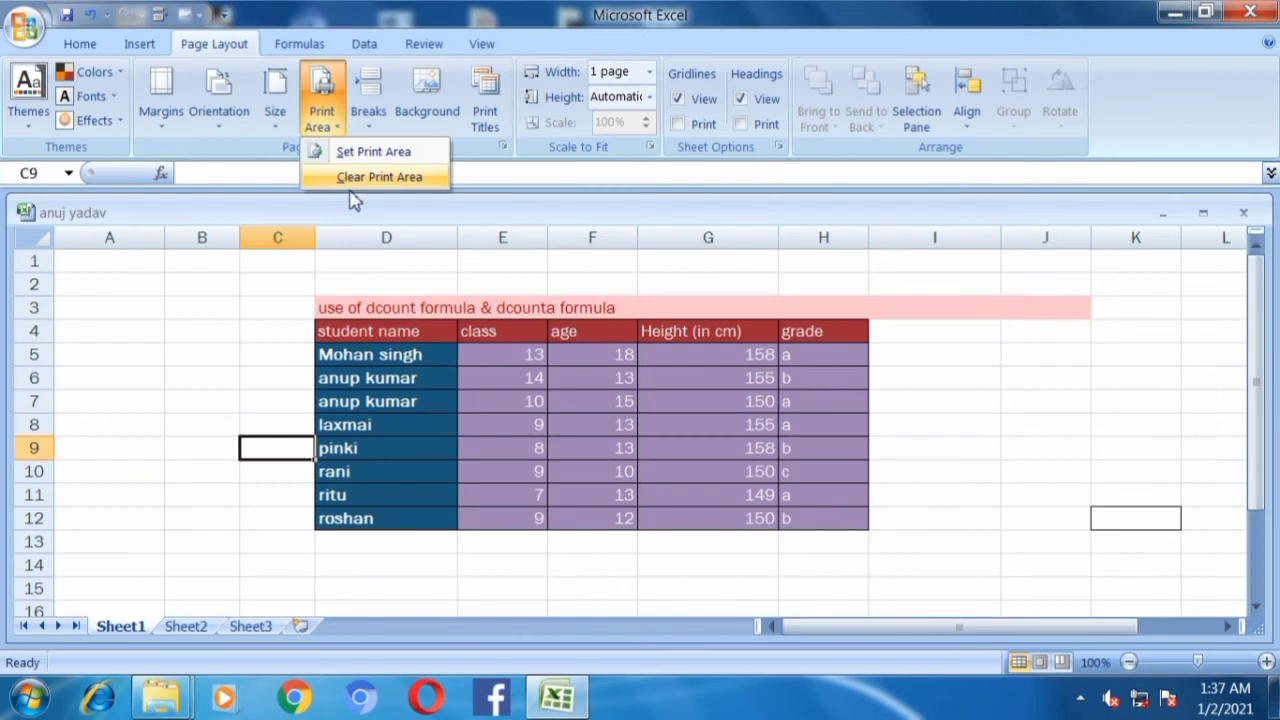
click(375, 177)
click(245, 350)
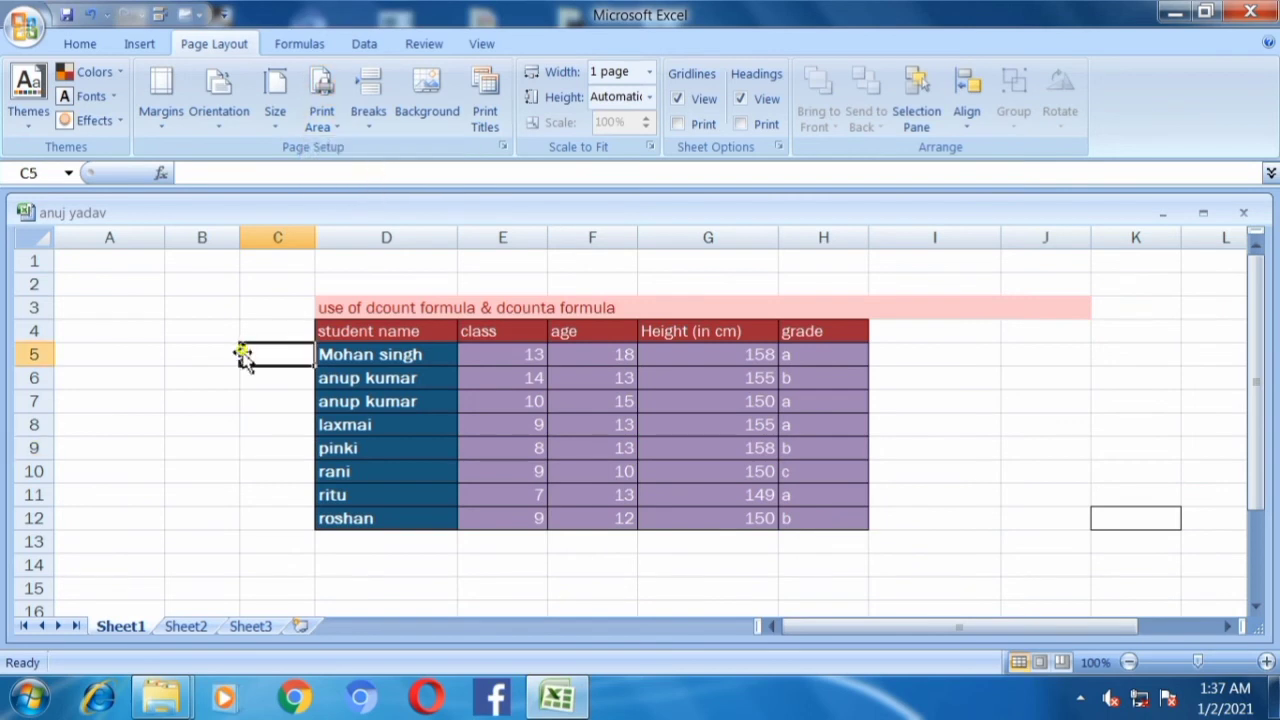
click(262, 490)
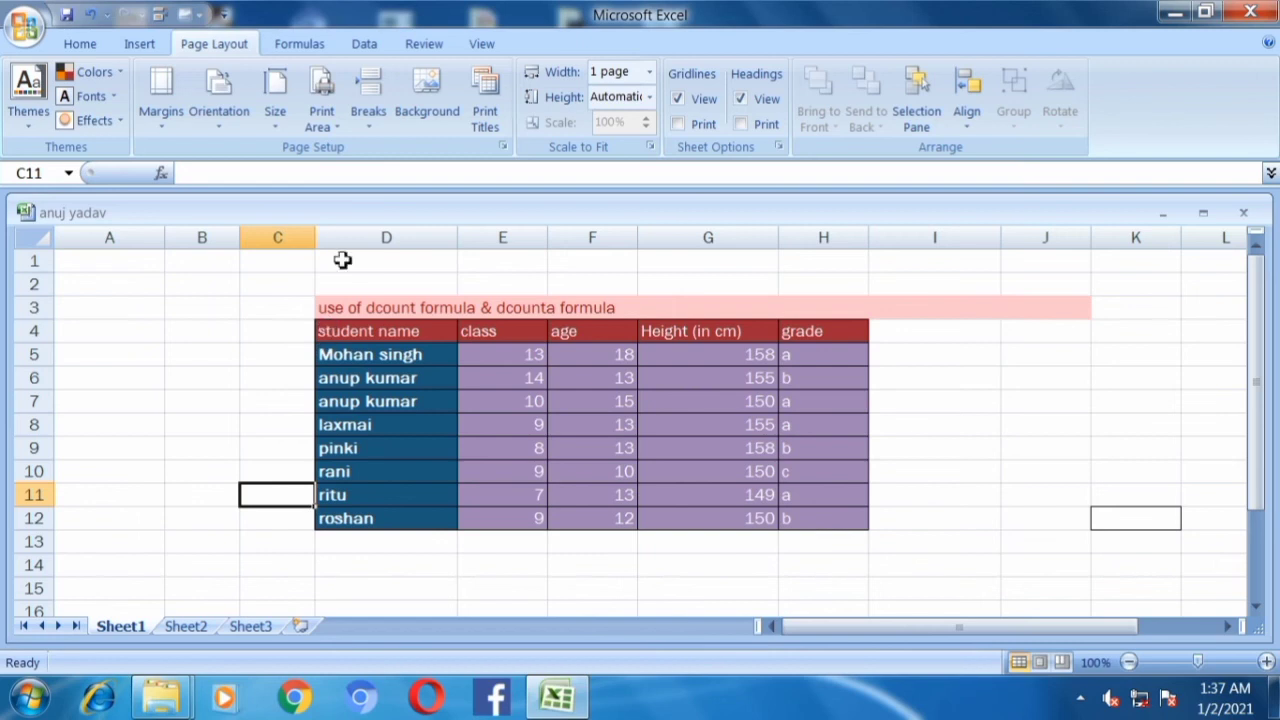
- Set the single cell C11 as the print area and accept the single-cell selection
click(331, 130)
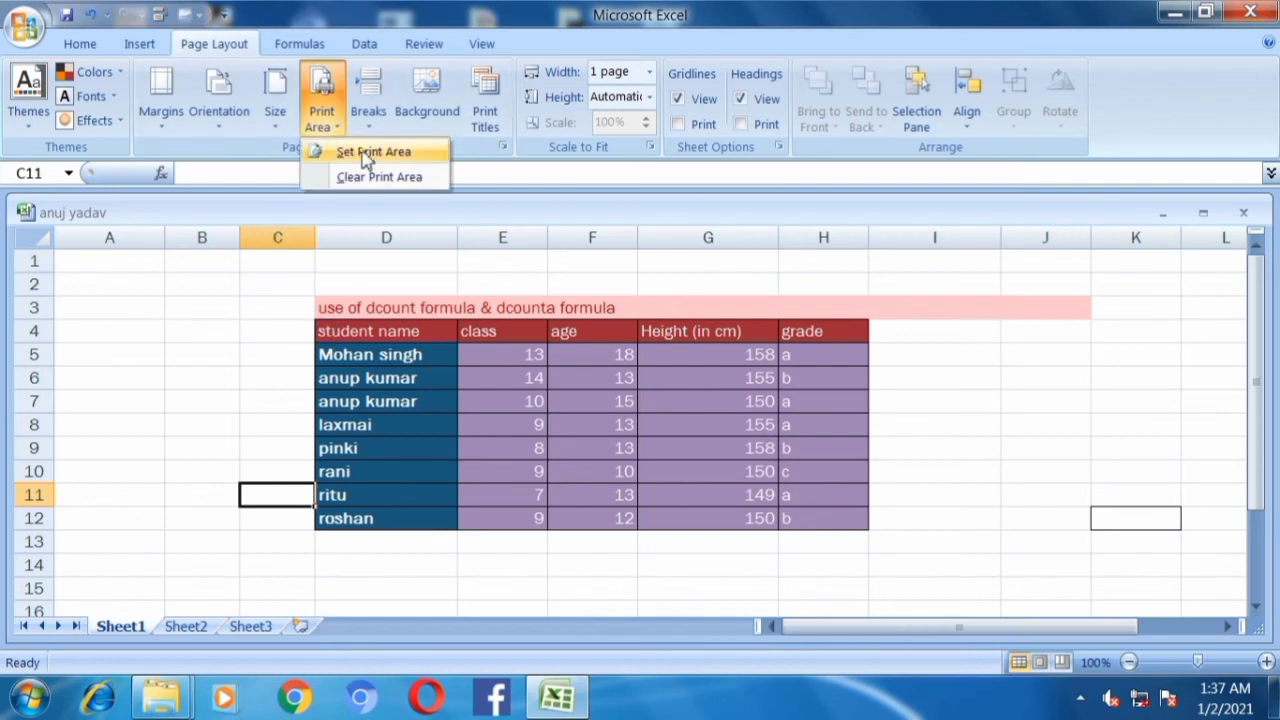
click(362, 151)
click(587, 416)
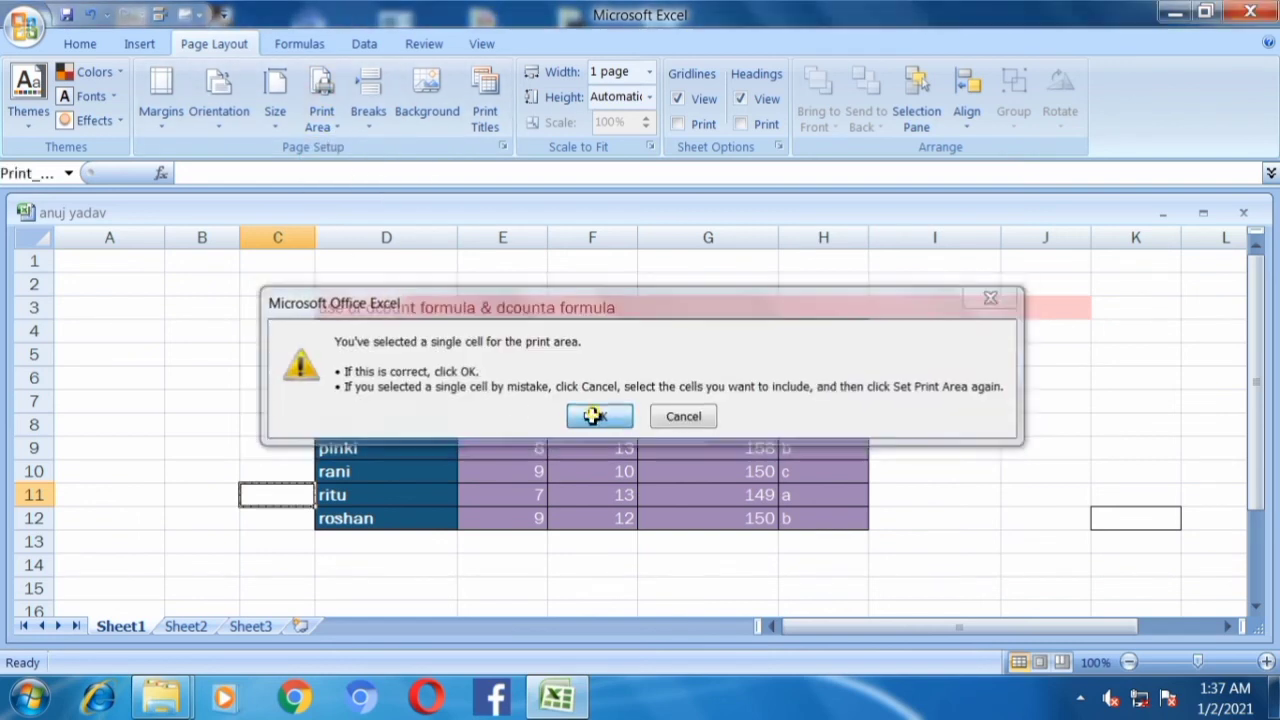
drag(325, 331, 340, 425)
click(259, 395)
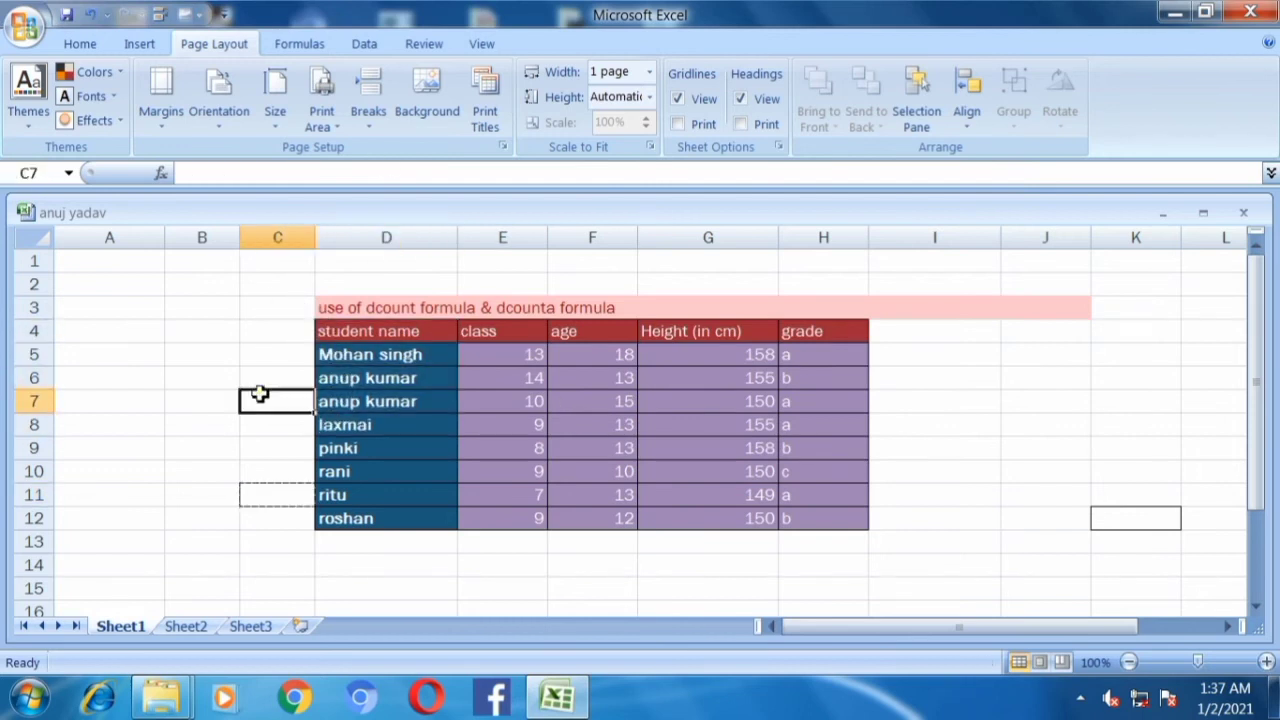
- Set the student entries D5:D12 as the print area and show them in print preview
drag(320, 357, 373, 517)
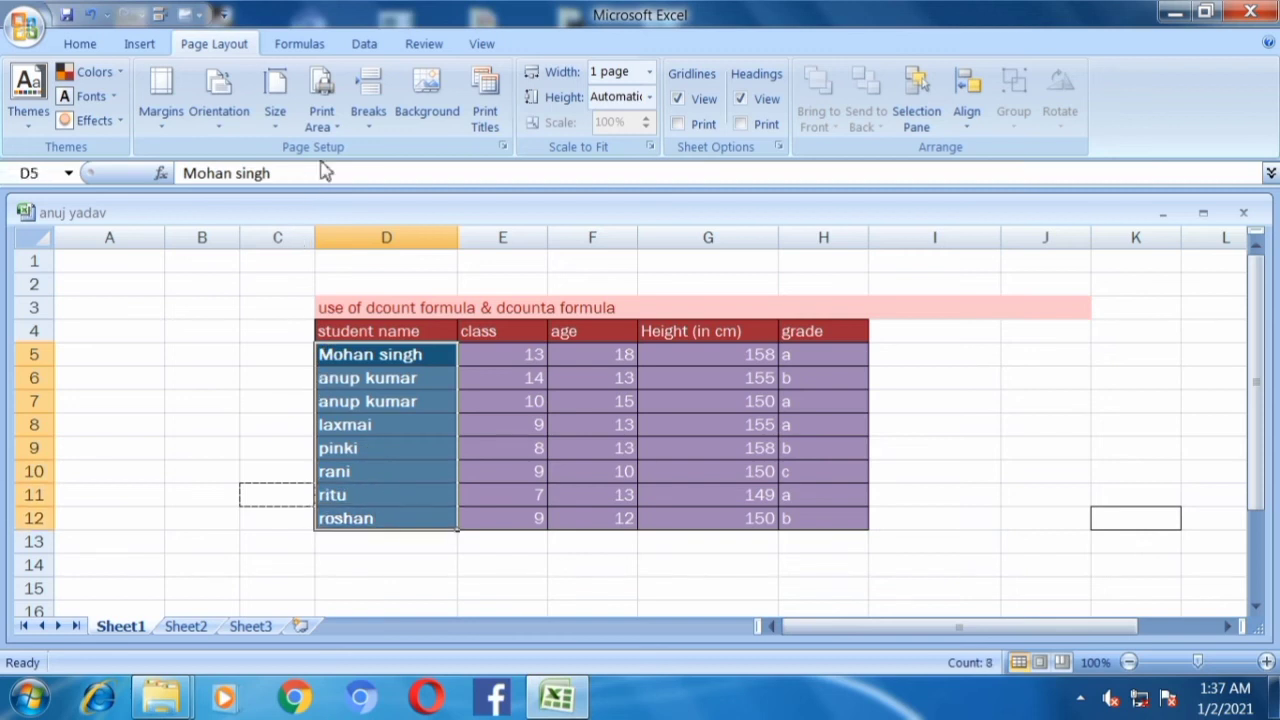
click(322, 125)
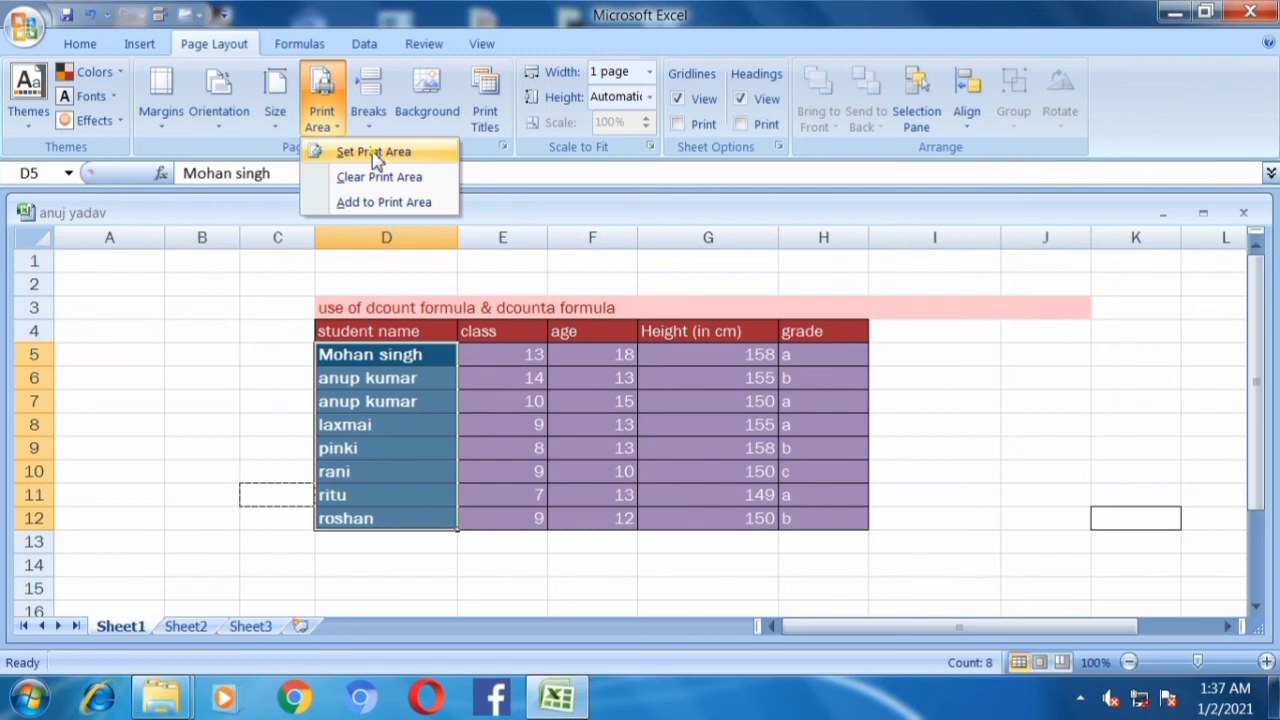
click(373, 152)
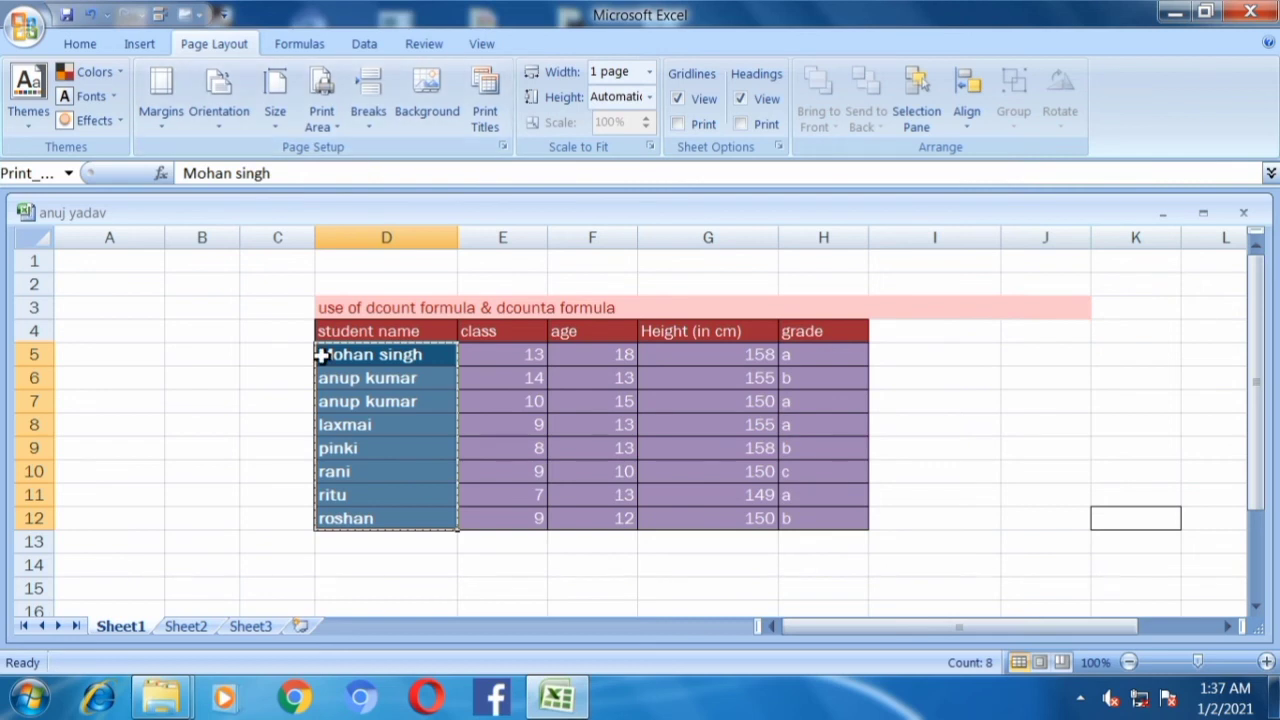
key(ctrl+F2)
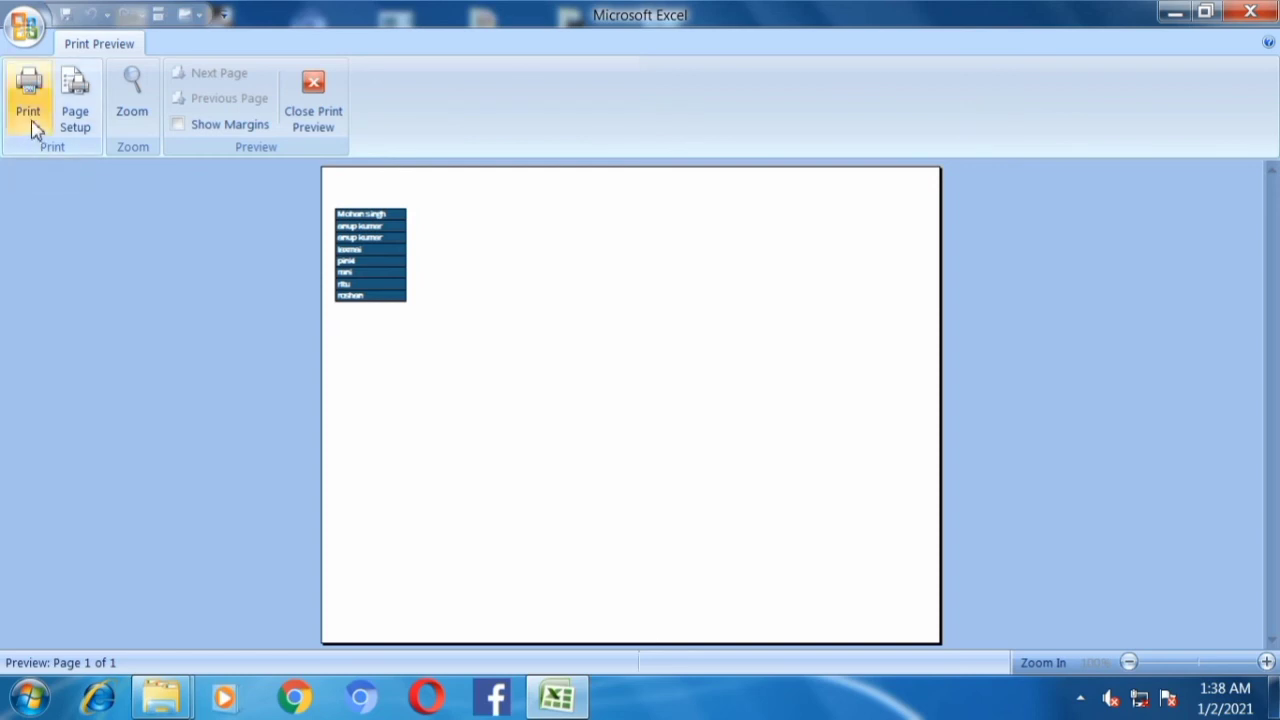
- Switch the page orientation to Portrait and back to Landscape in Page Setup, then close the print preview
click(78, 117)
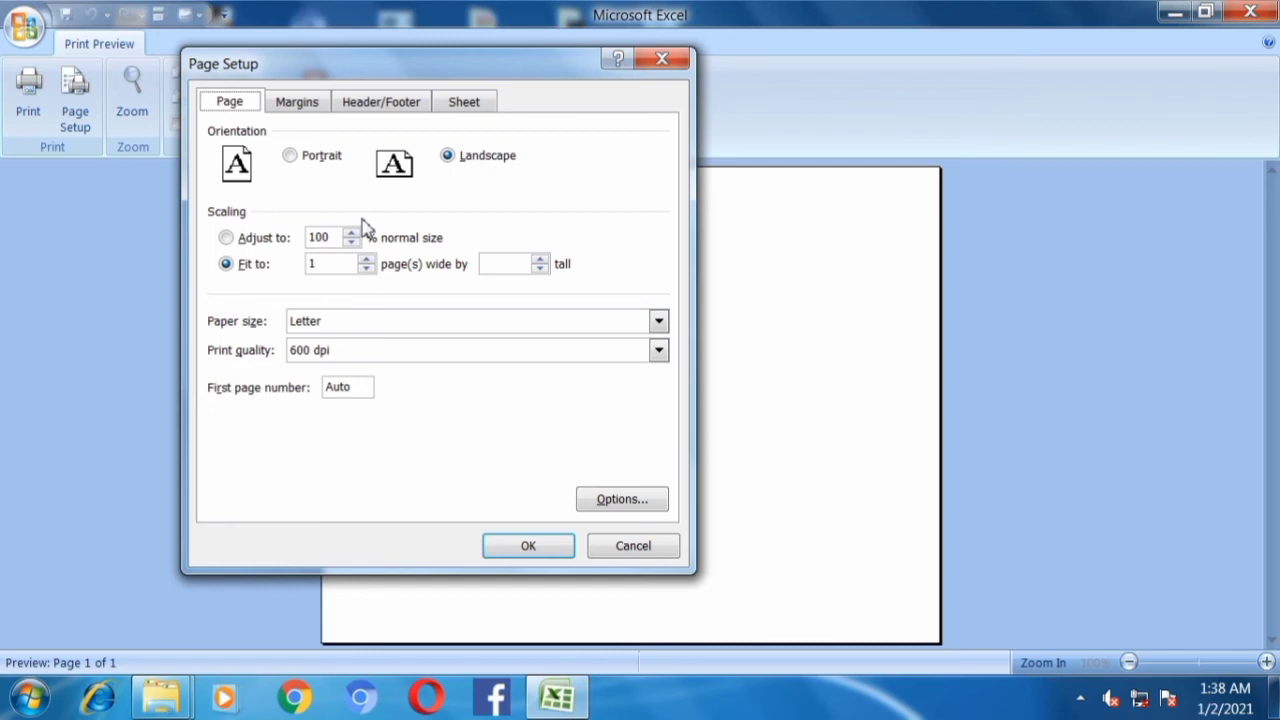
click(292, 158)
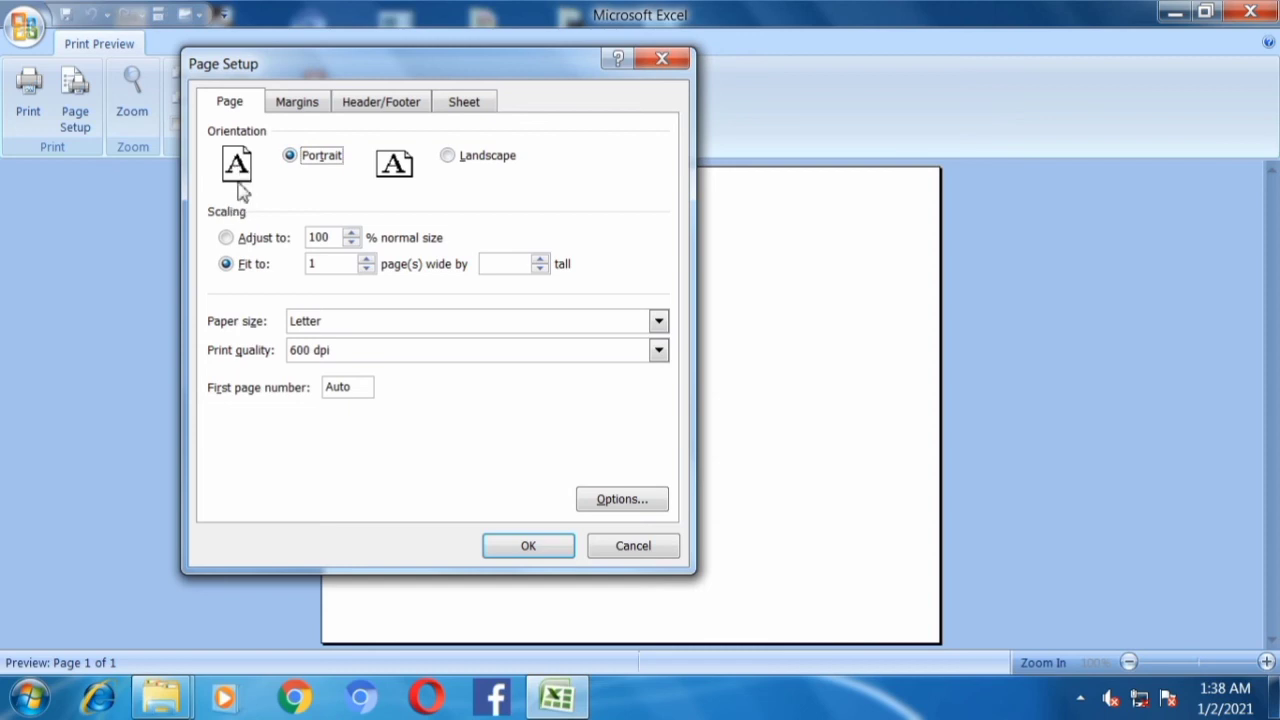
click(448, 157)
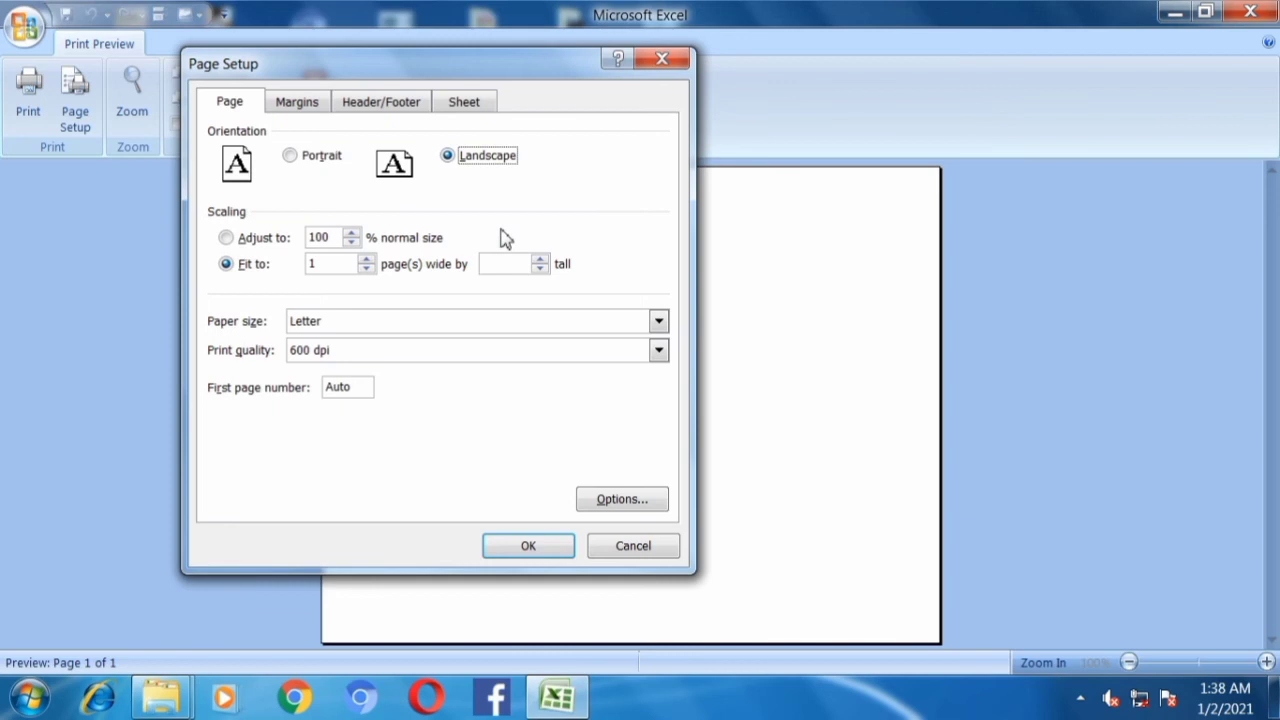
click(528, 547)
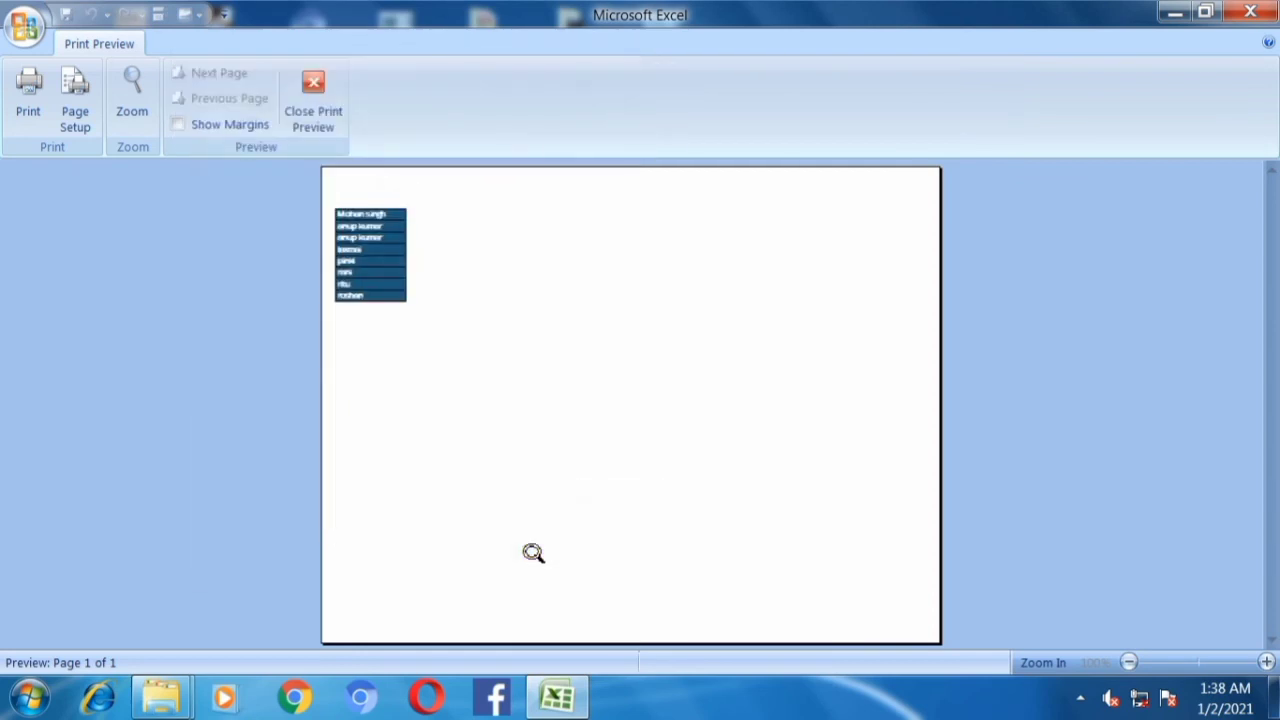
click(314, 90)
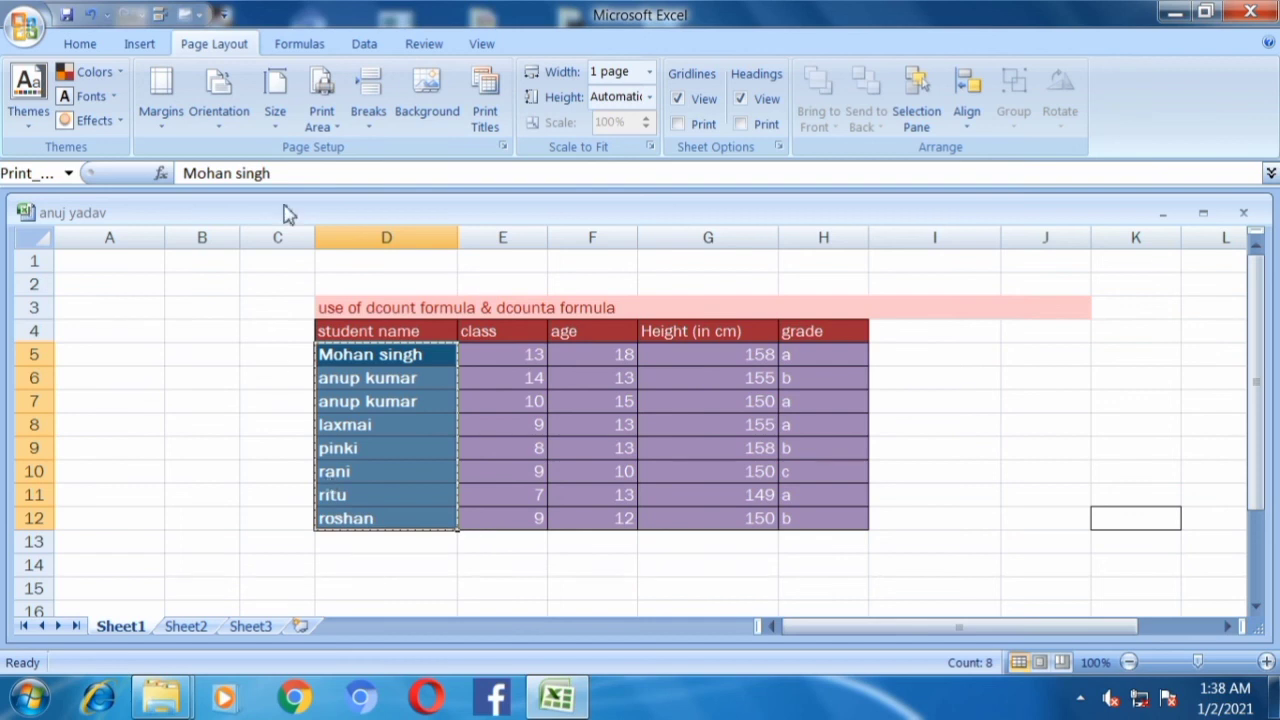
- Clear the print area covering D5:D12 and deselect the range
click(326, 126)
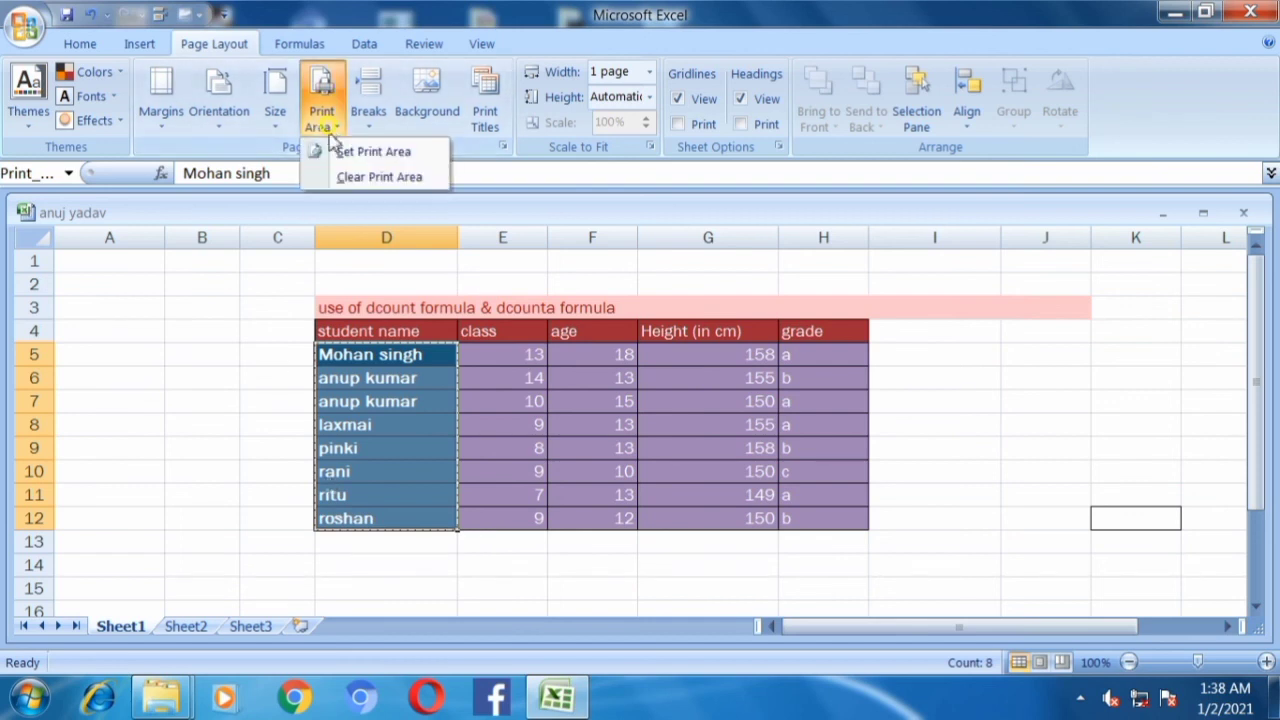
click(366, 180)
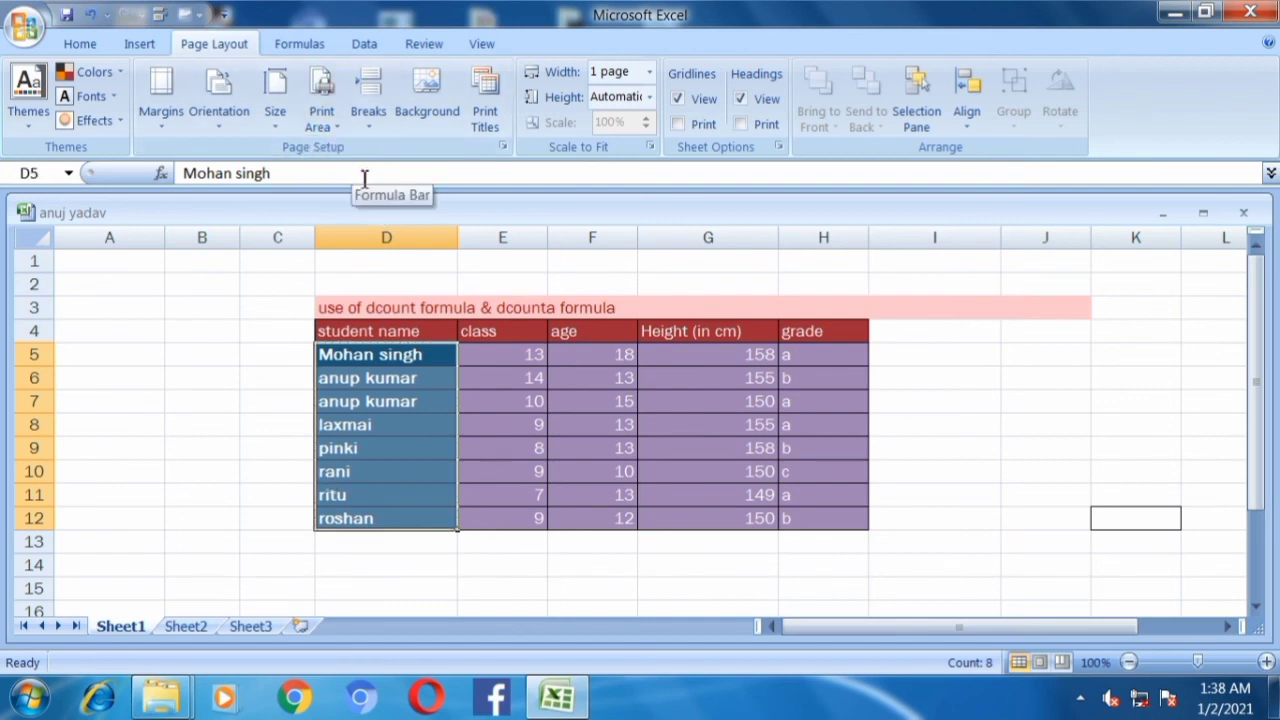
click(308, 338)
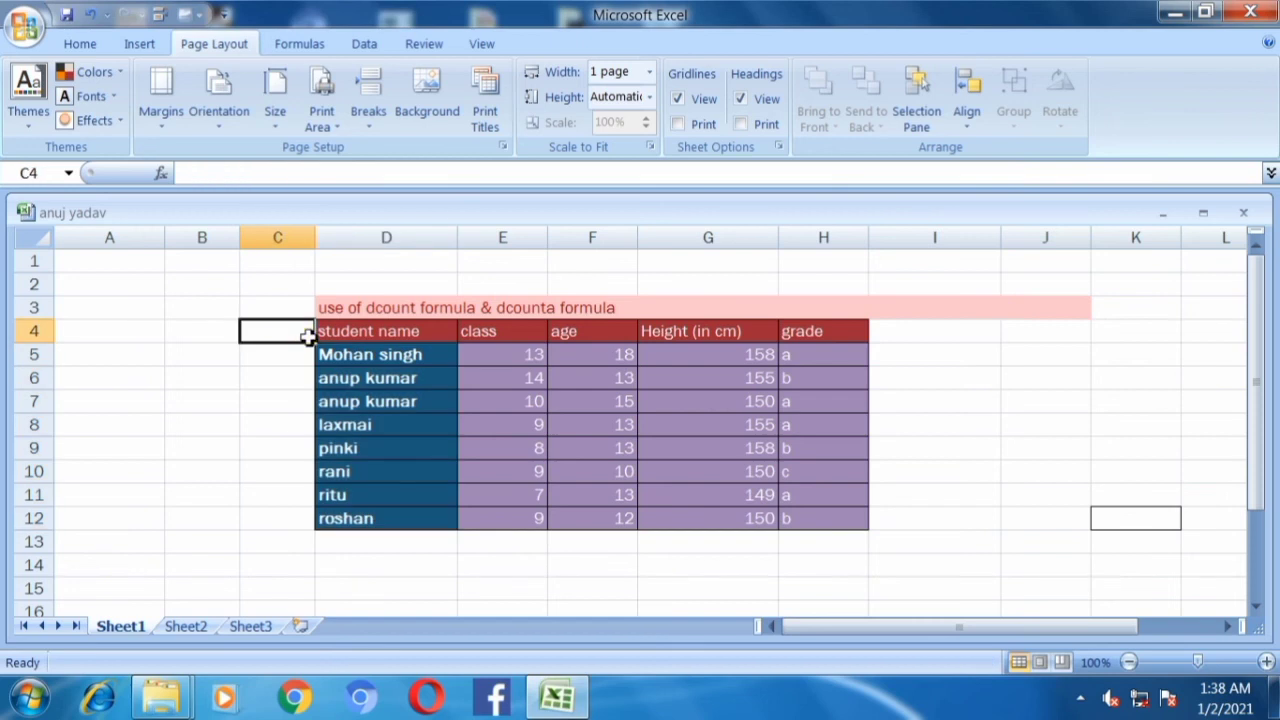
- Insert a page break above row 5, directly below the table's header row
click(369, 130)
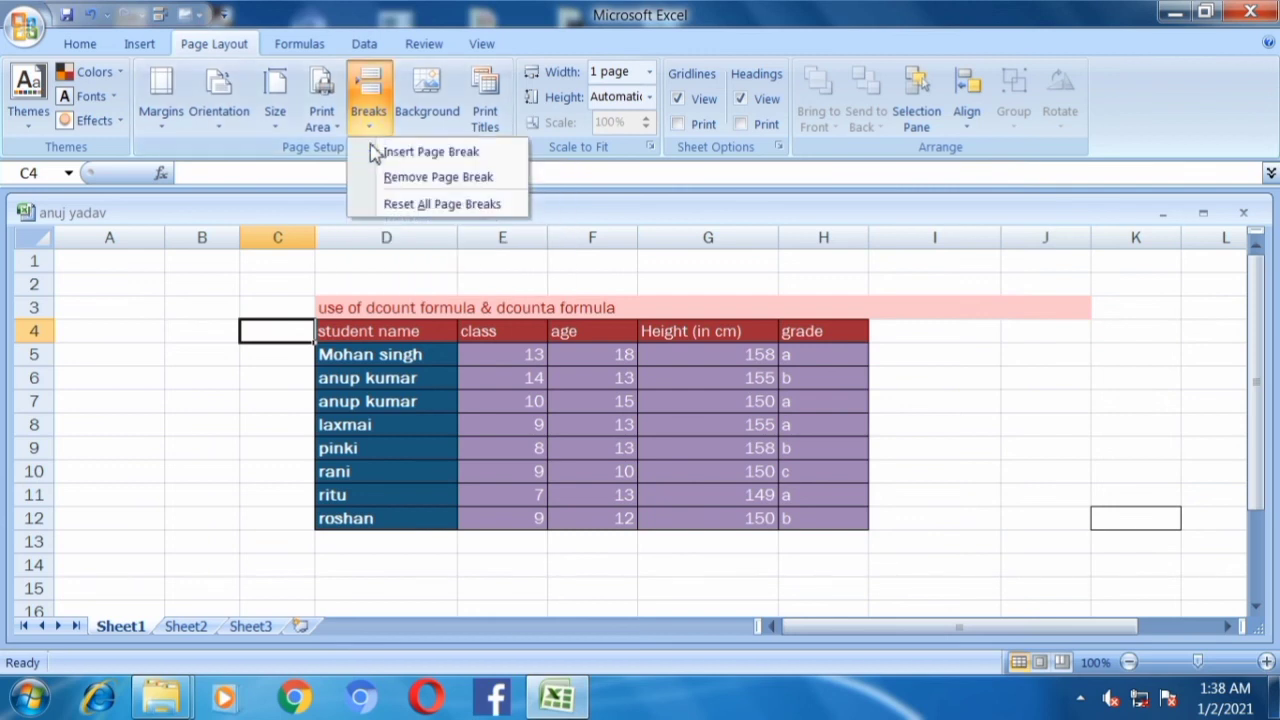
click(437, 357)
click(432, 360)
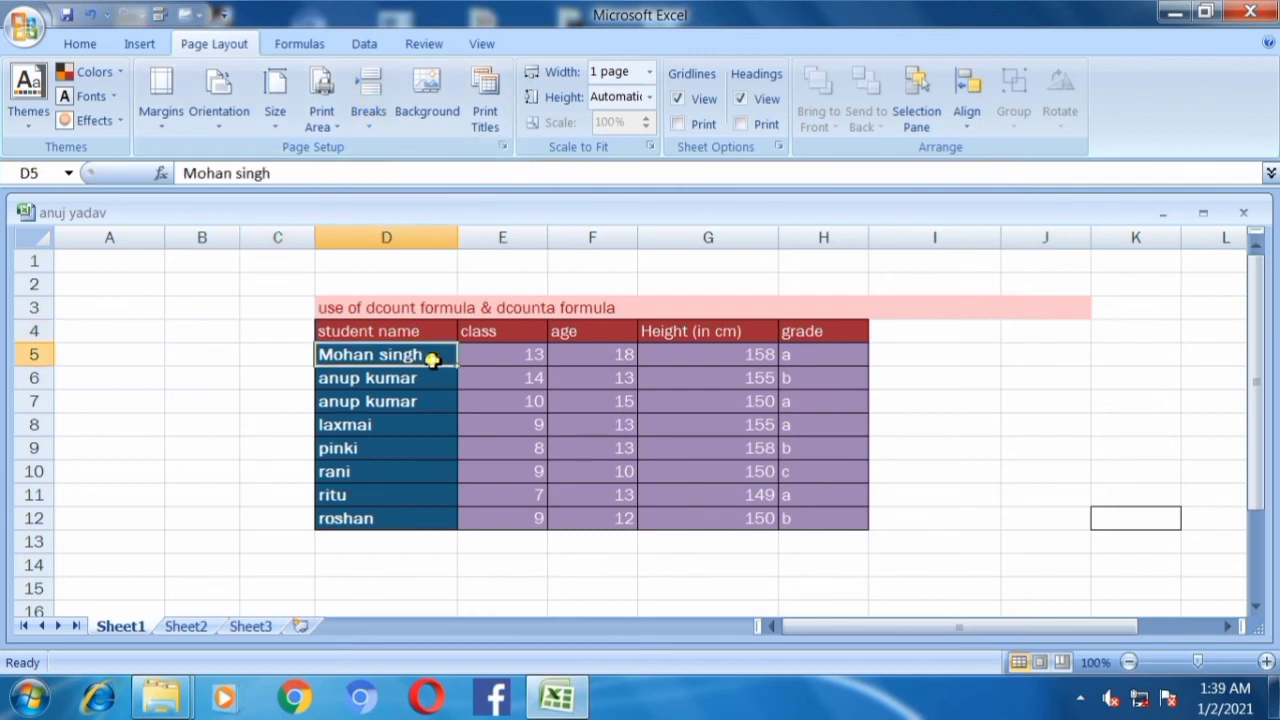
click(370, 124)
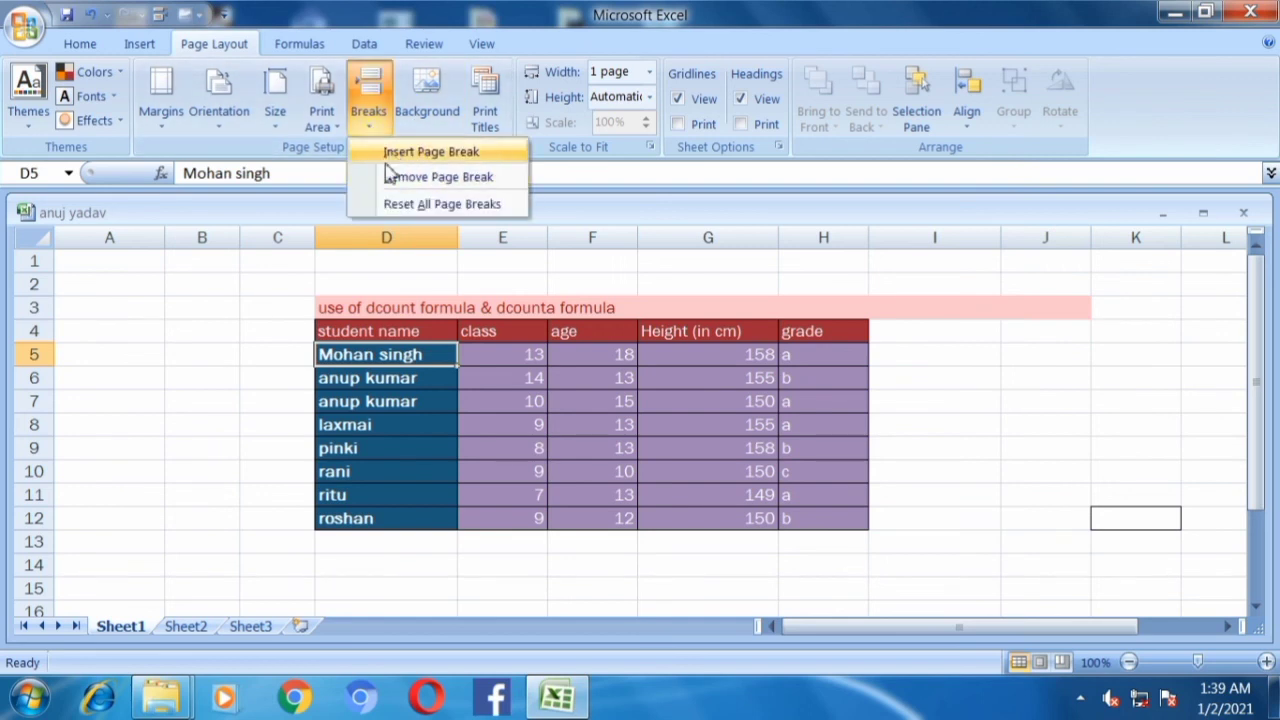
click(452, 155)
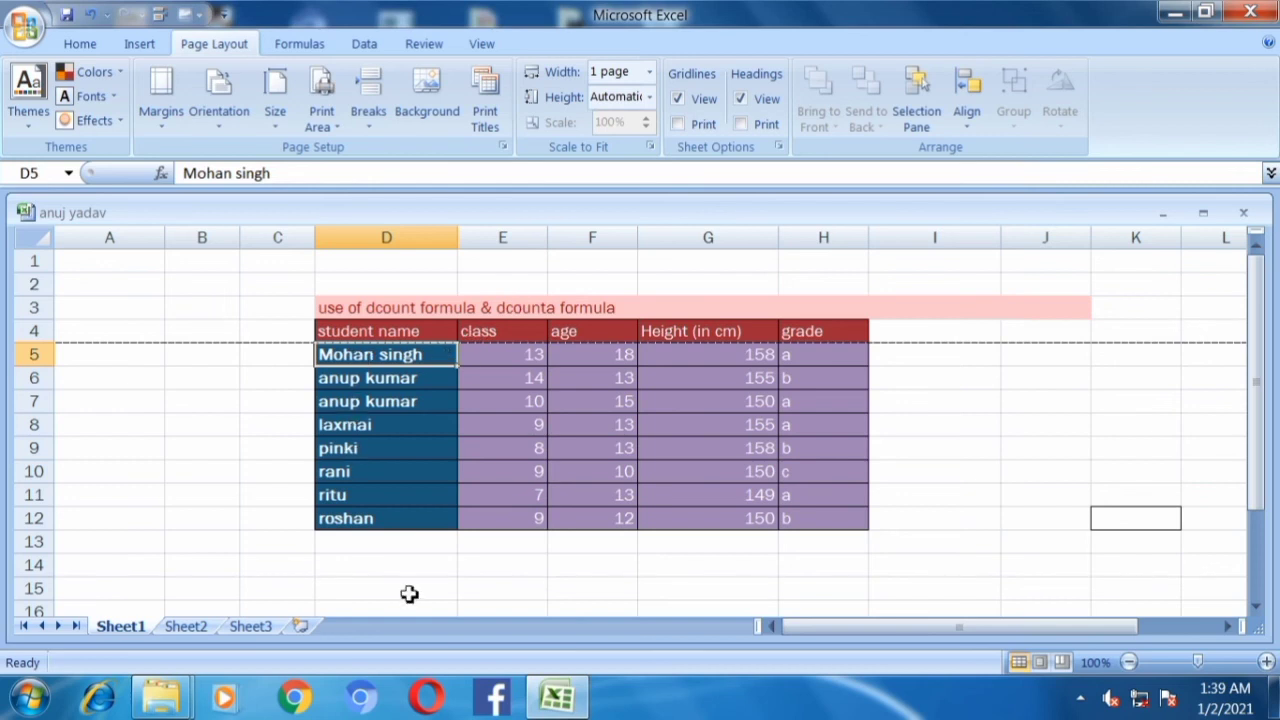
- Insert a page break above row 7 of the student table
click(340, 401)
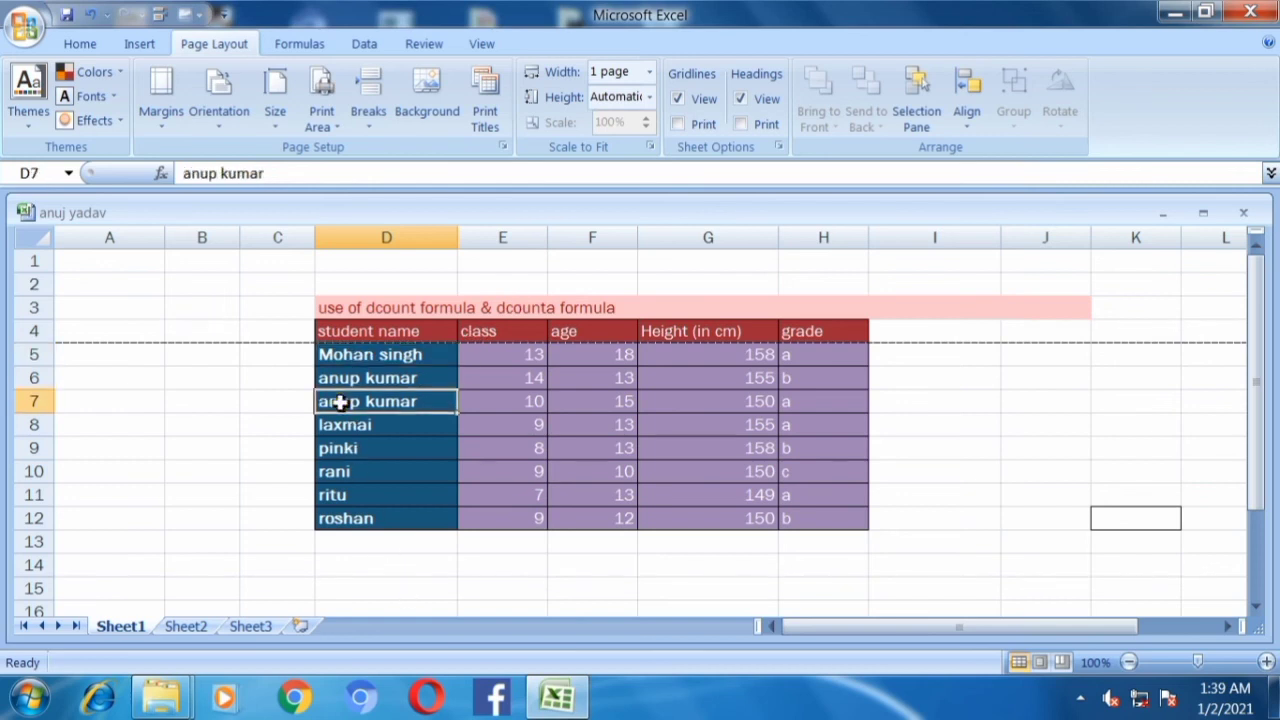
click(370, 125)
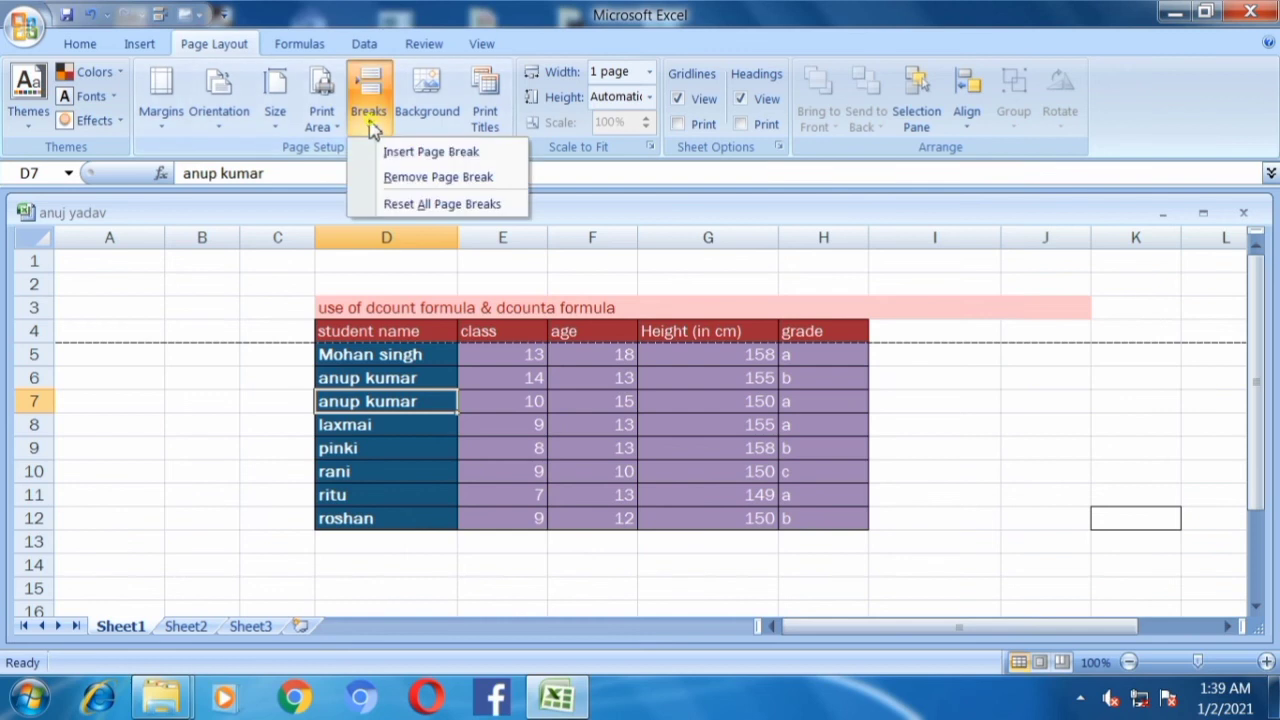
click(440, 156)
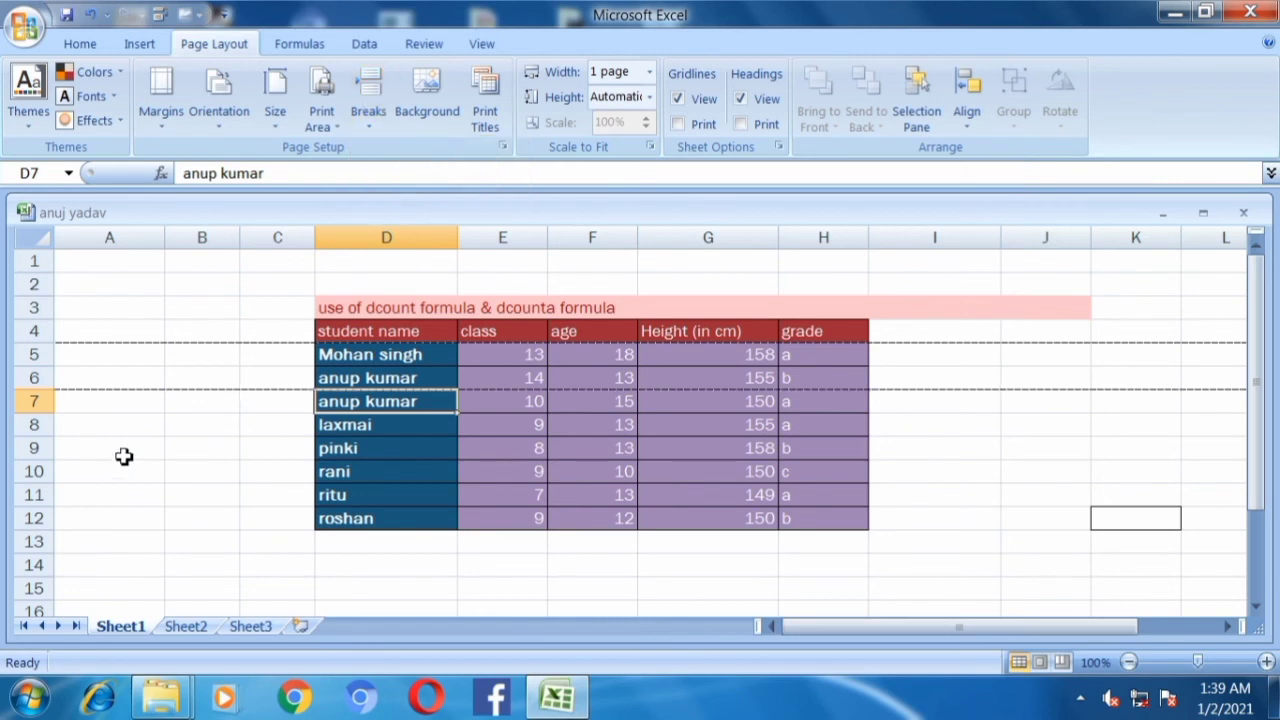
- Insert a page break above row 9 of the student table, dismissing the color scheme message
click(369, 448)
click(374, 118)
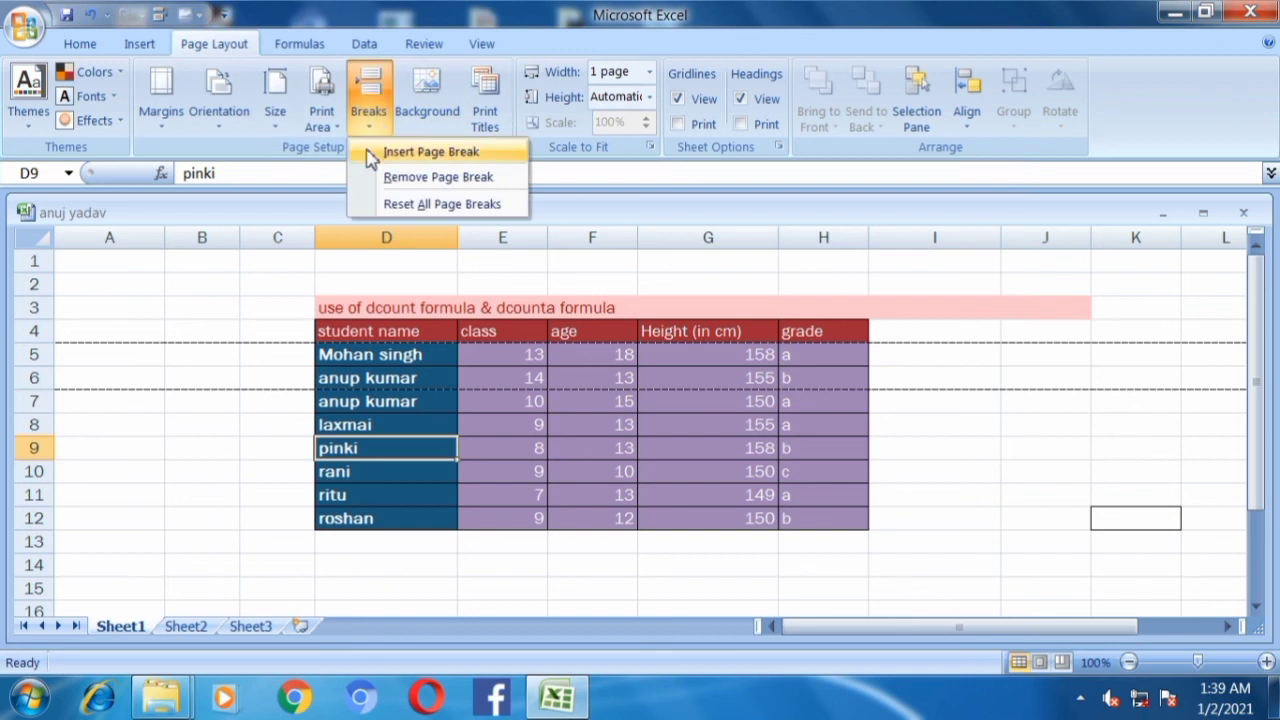
click(395, 177)
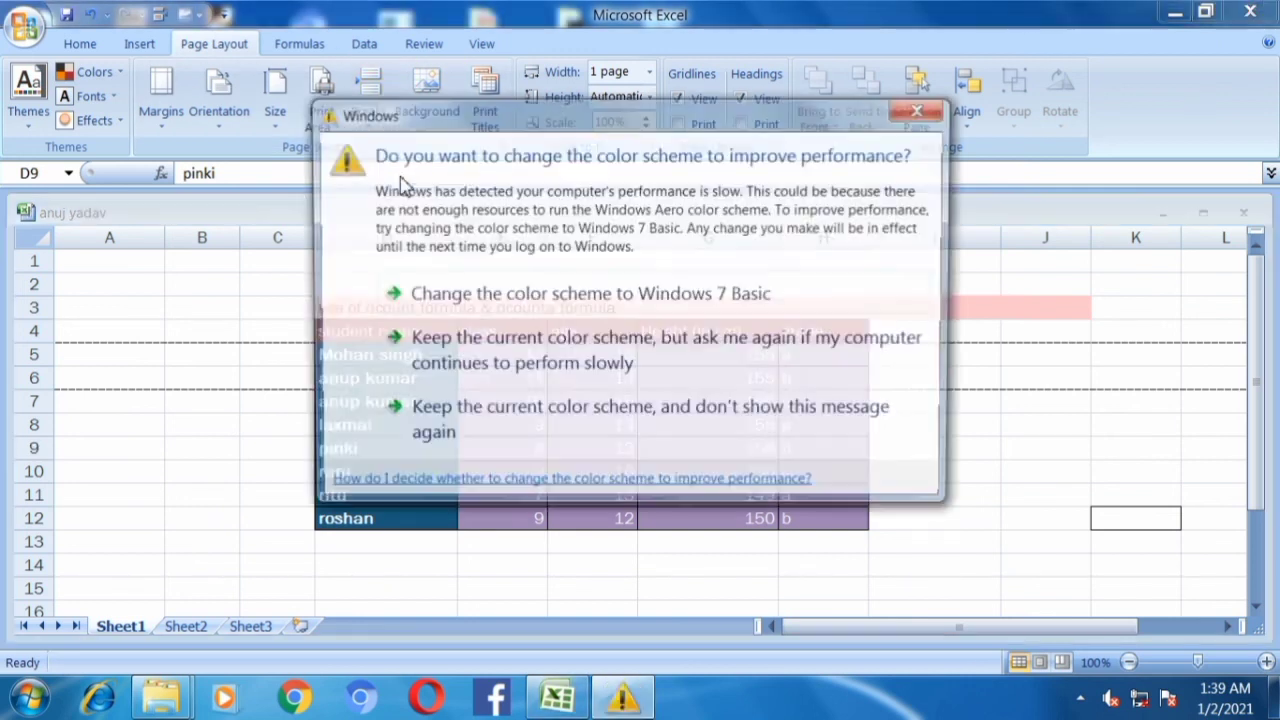
click(920, 111)
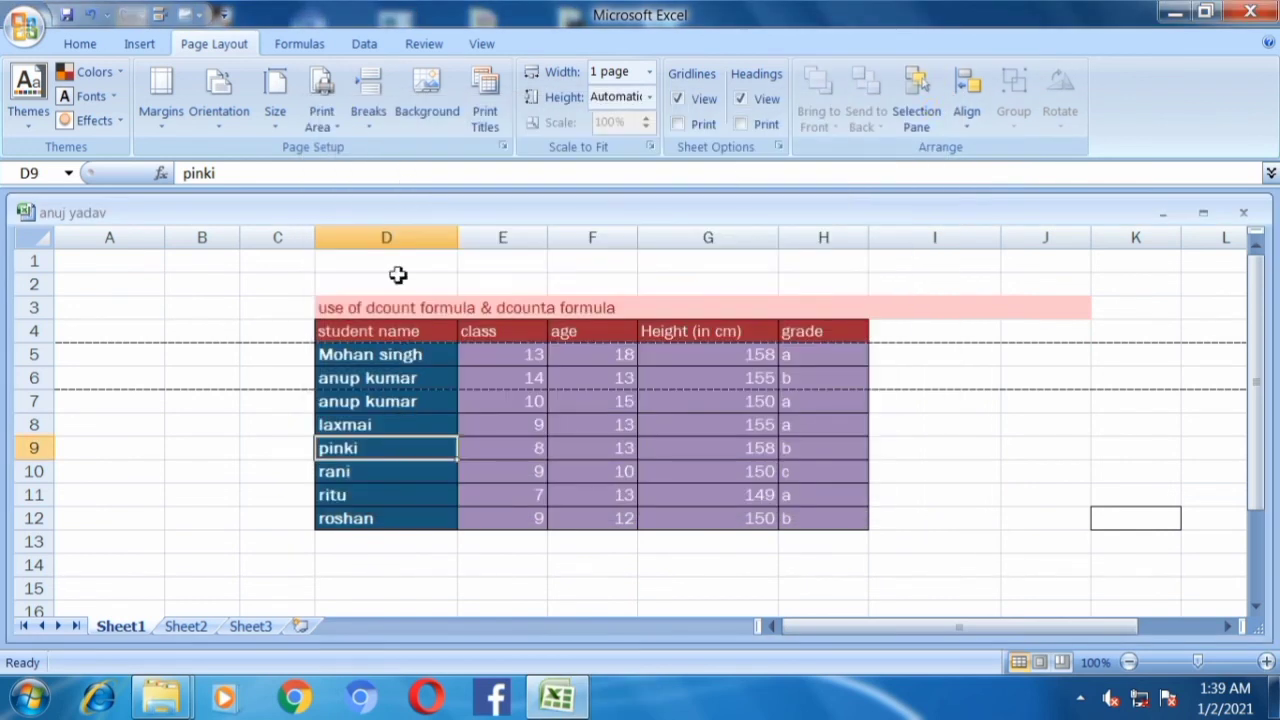
click(370, 128)
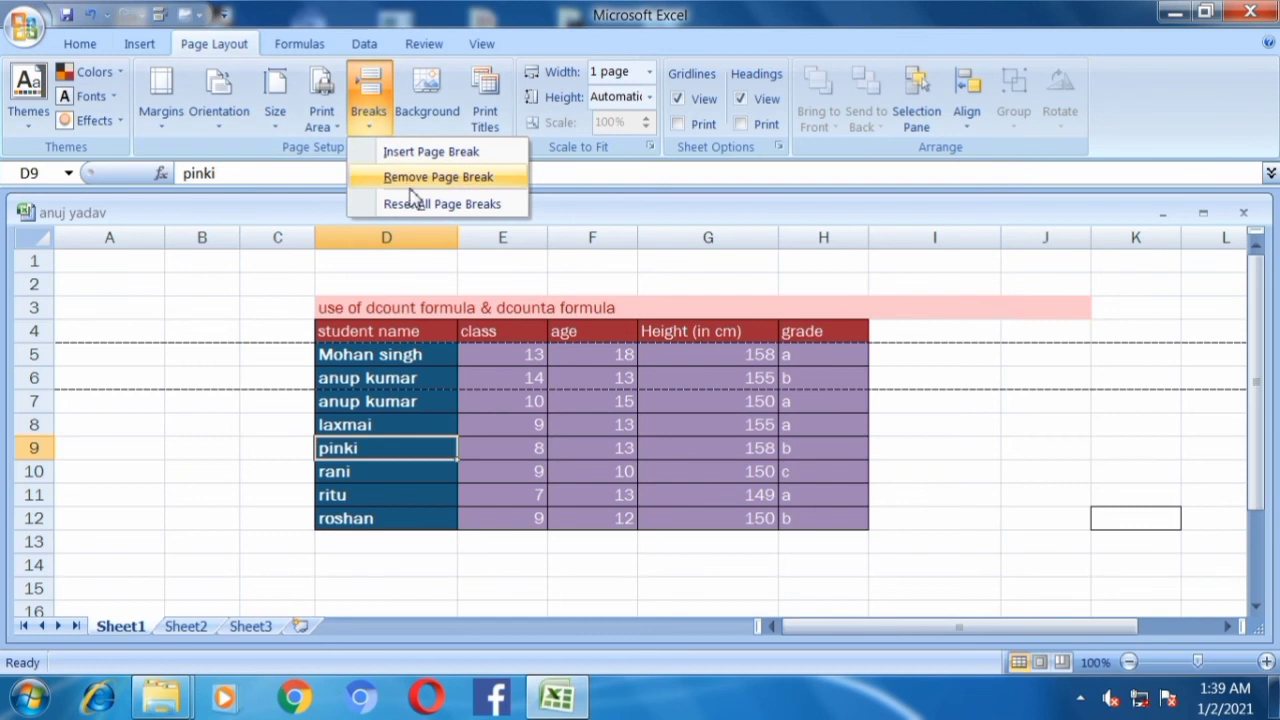
click(420, 152)
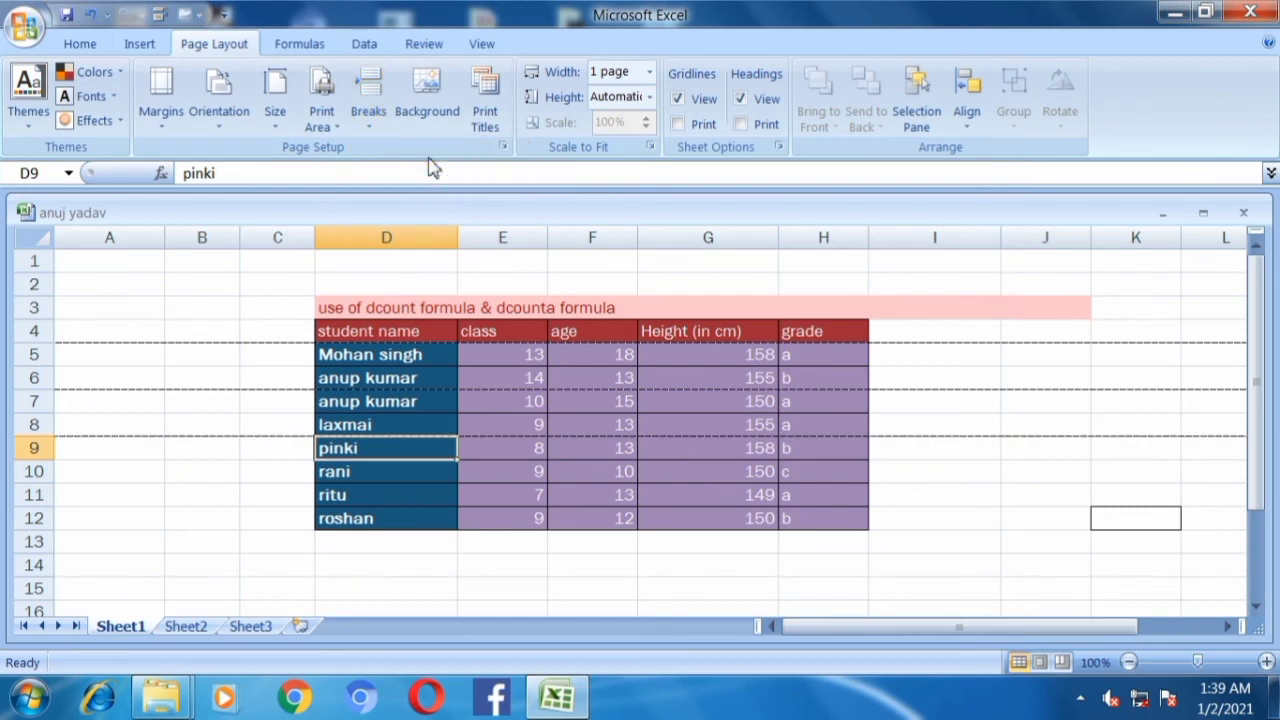
click(392, 479)
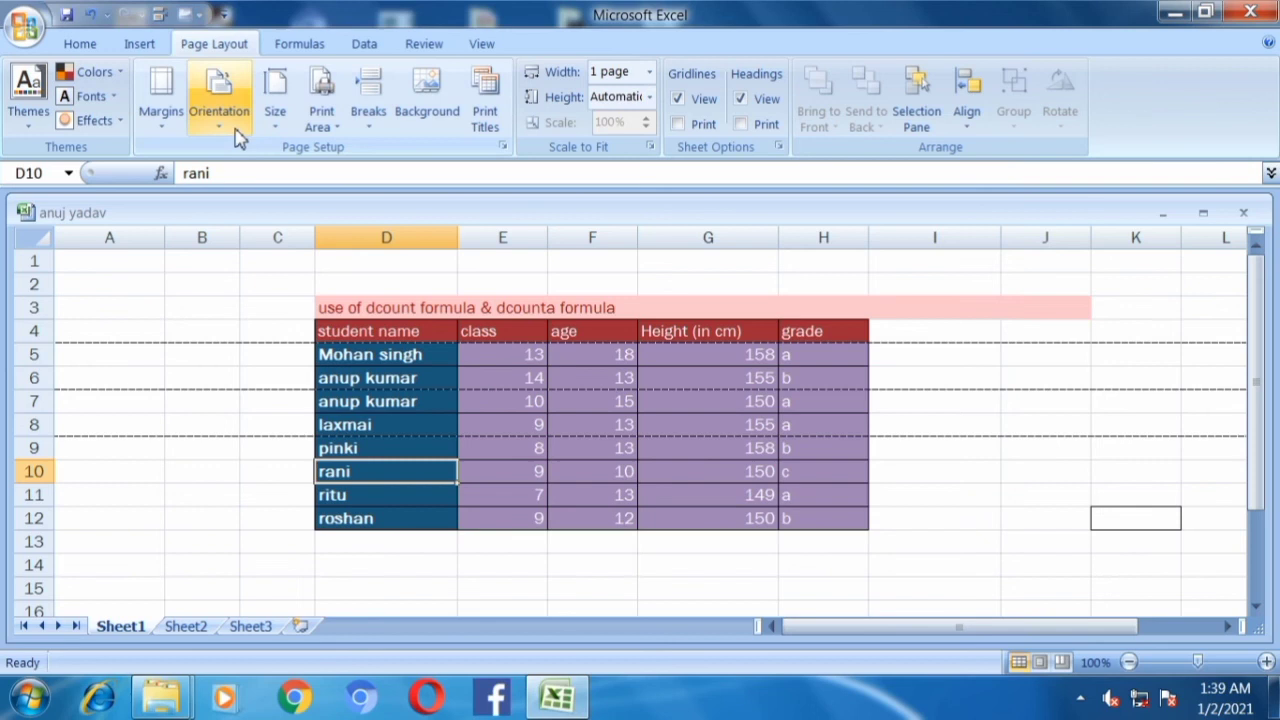
- Page through all four pages of the split student table in print preview, return to the first page and close the preview
key(ctrl+F2)
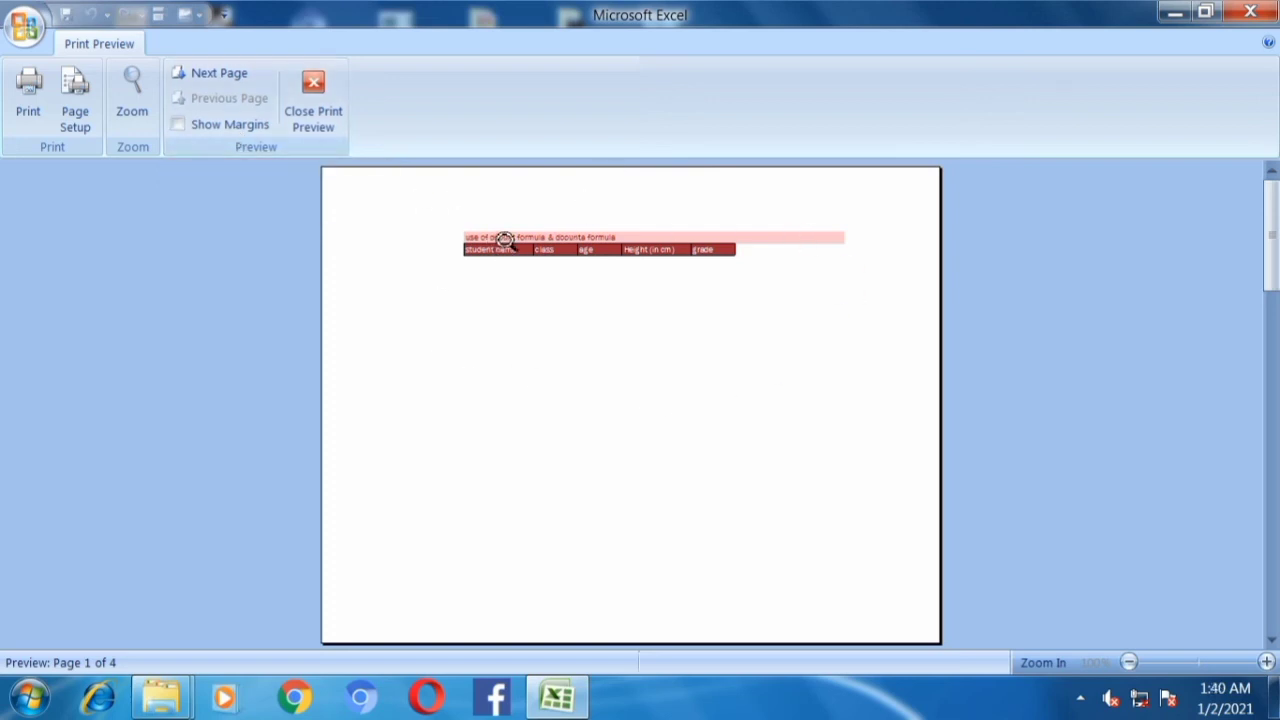
click(218, 76)
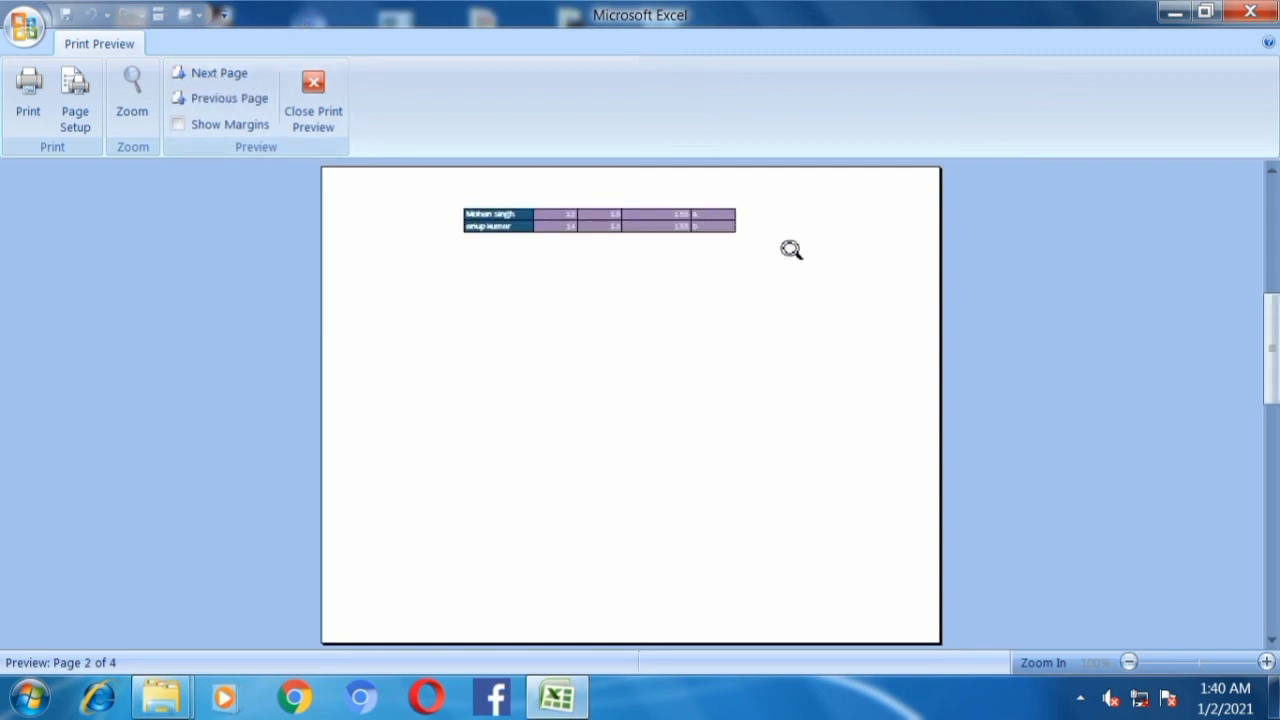
click(221, 77)
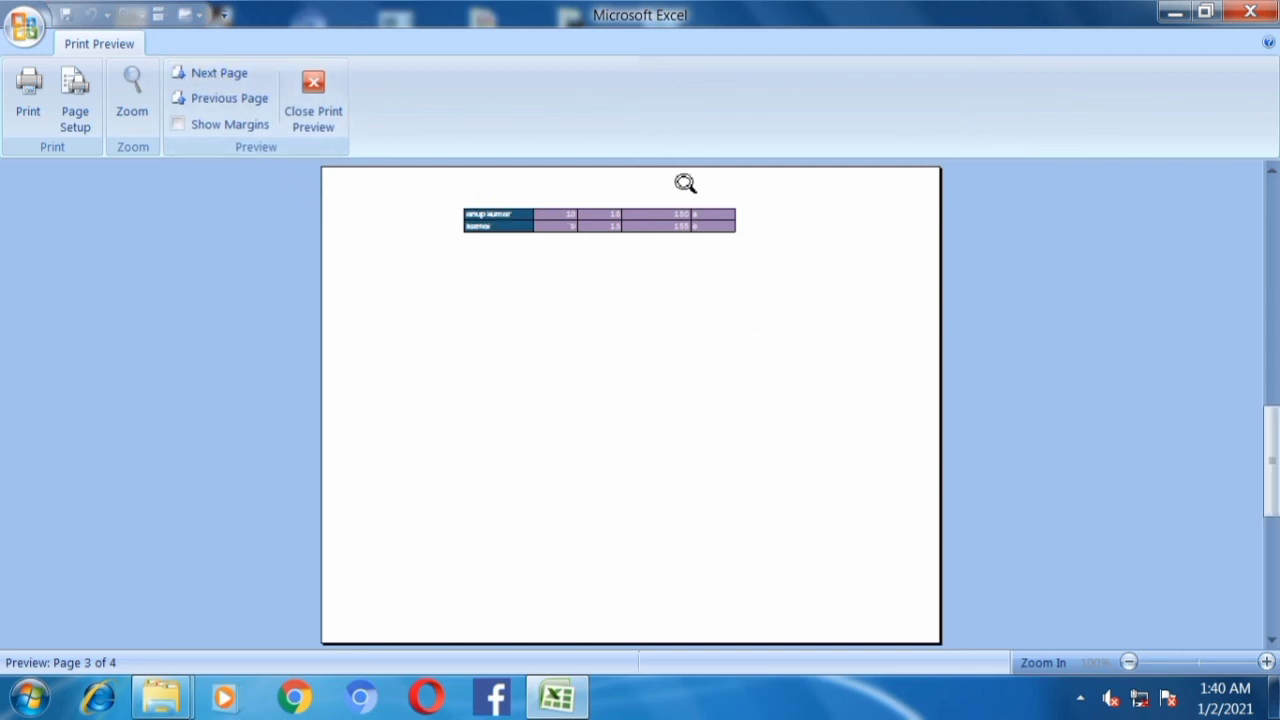
click(236, 80)
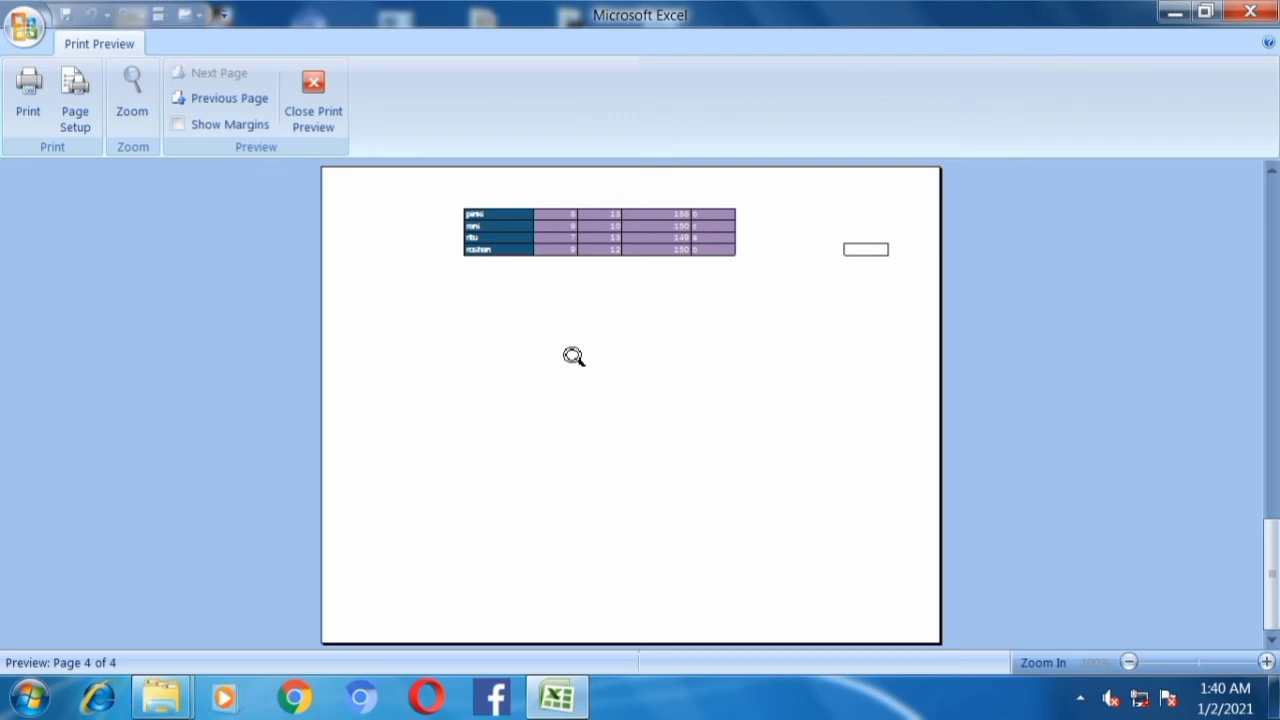
double_click(229, 106)
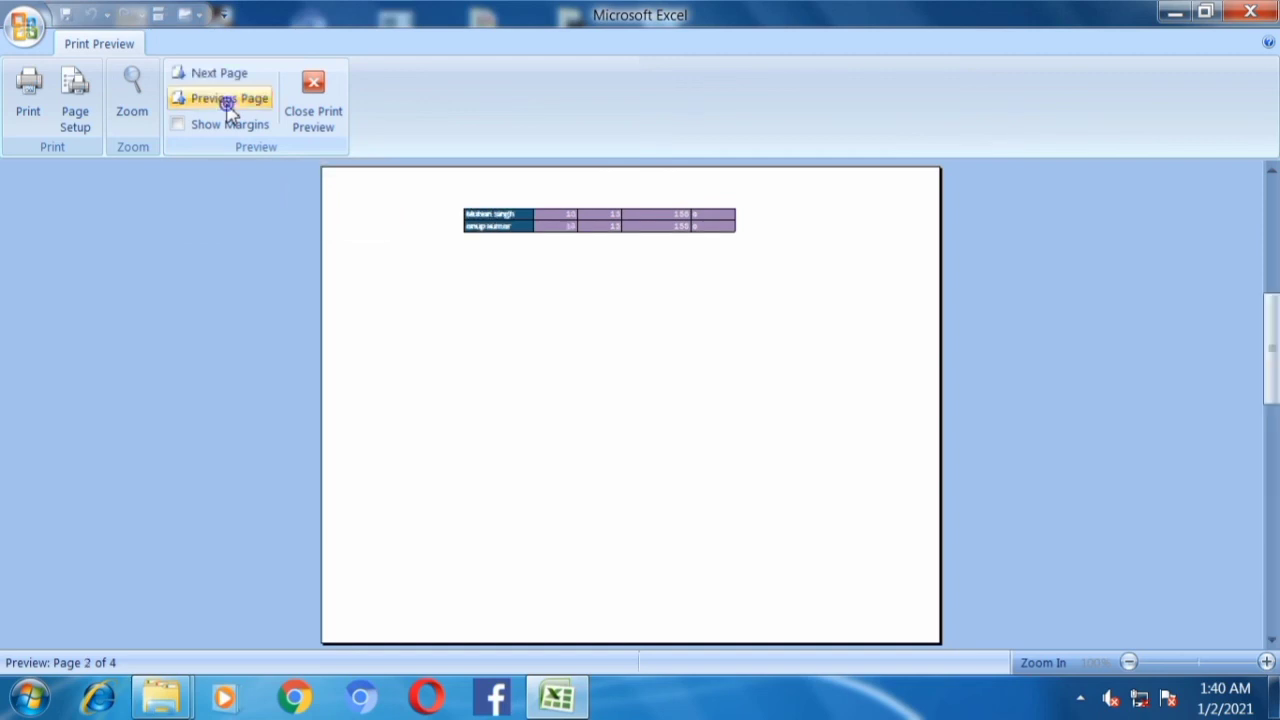
click(229, 106)
click(312, 92)
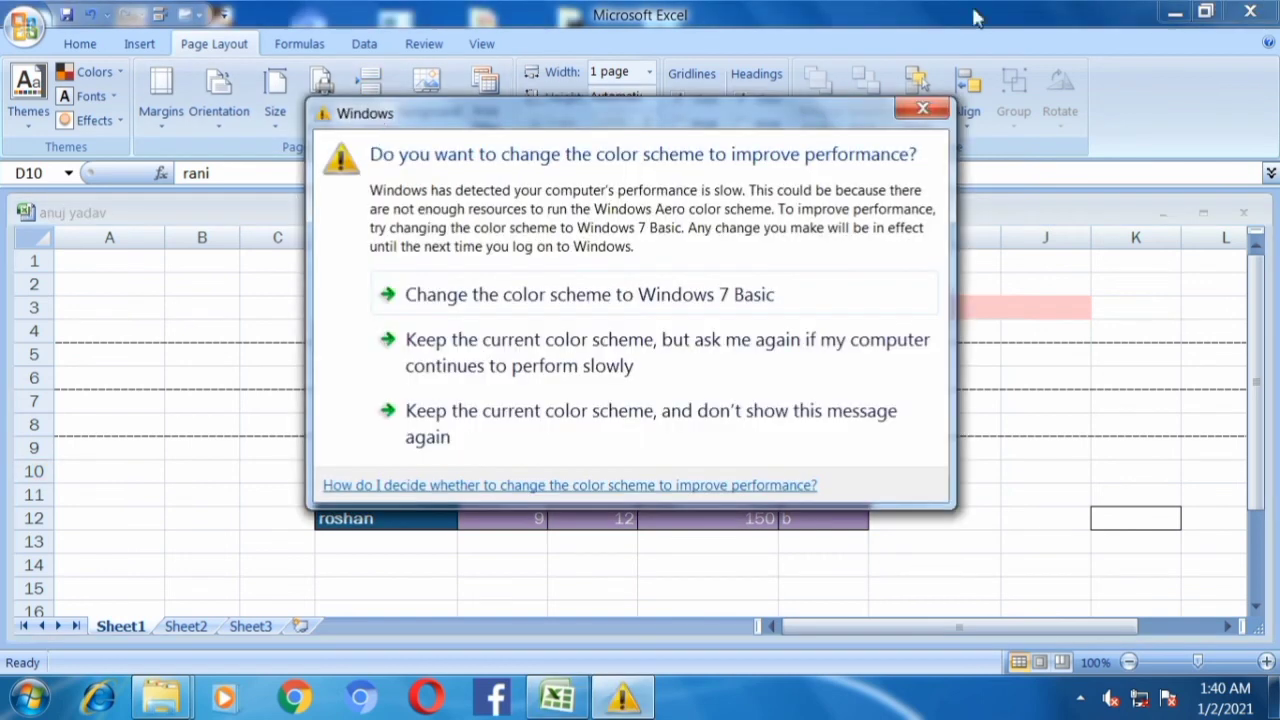
click(919, 109)
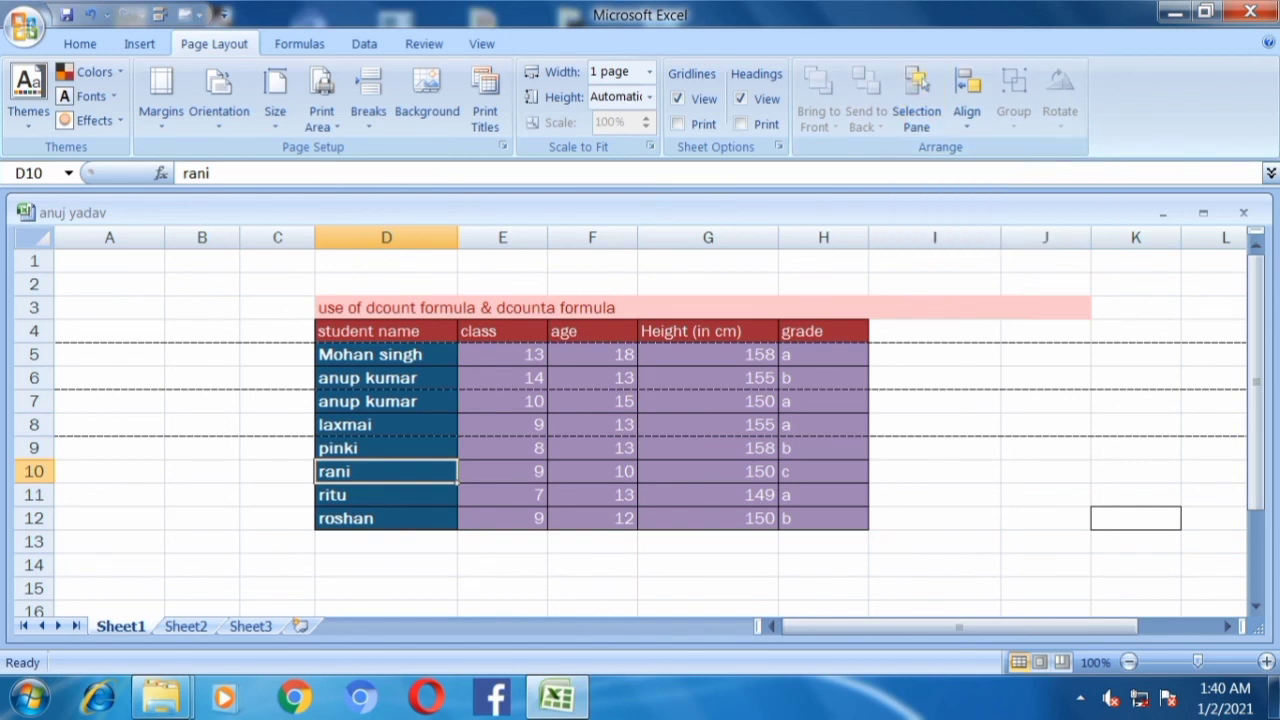
- Remove the page break above row 9 of the student table and dismiss the color scheme message
drag(1258, 352, 1259, 358)
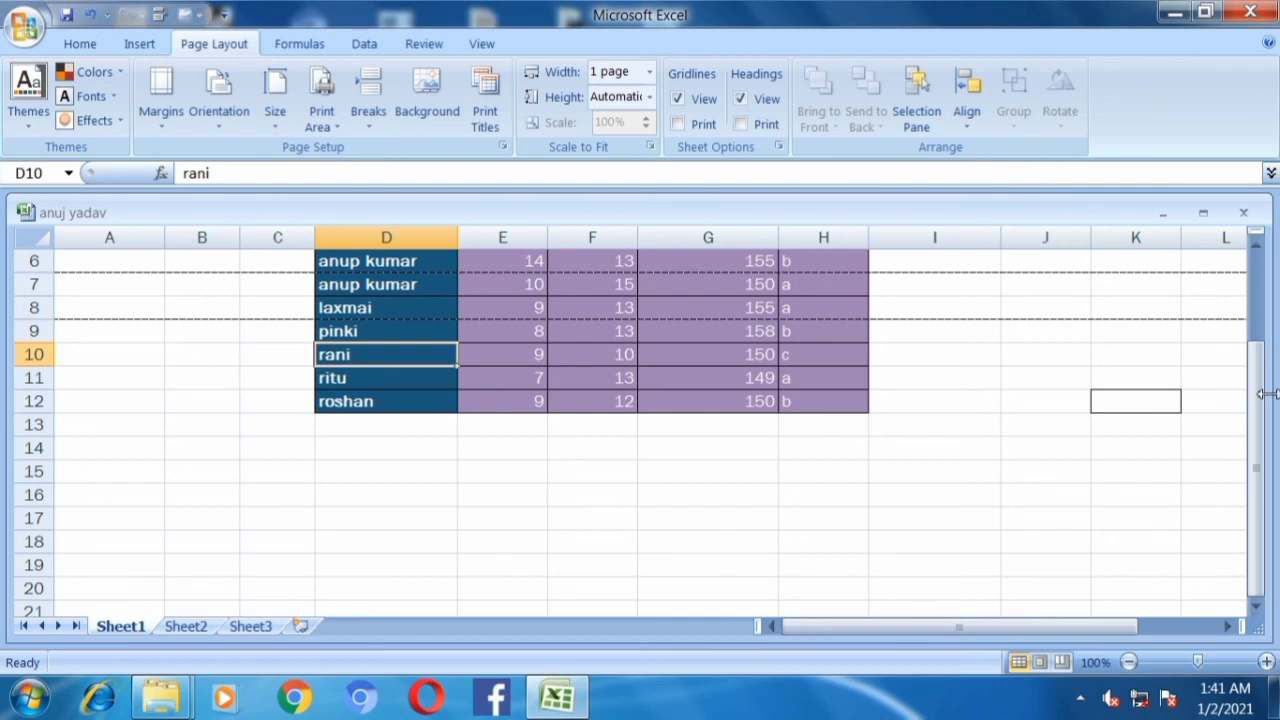
drag(1256, 396, 1241, 272)
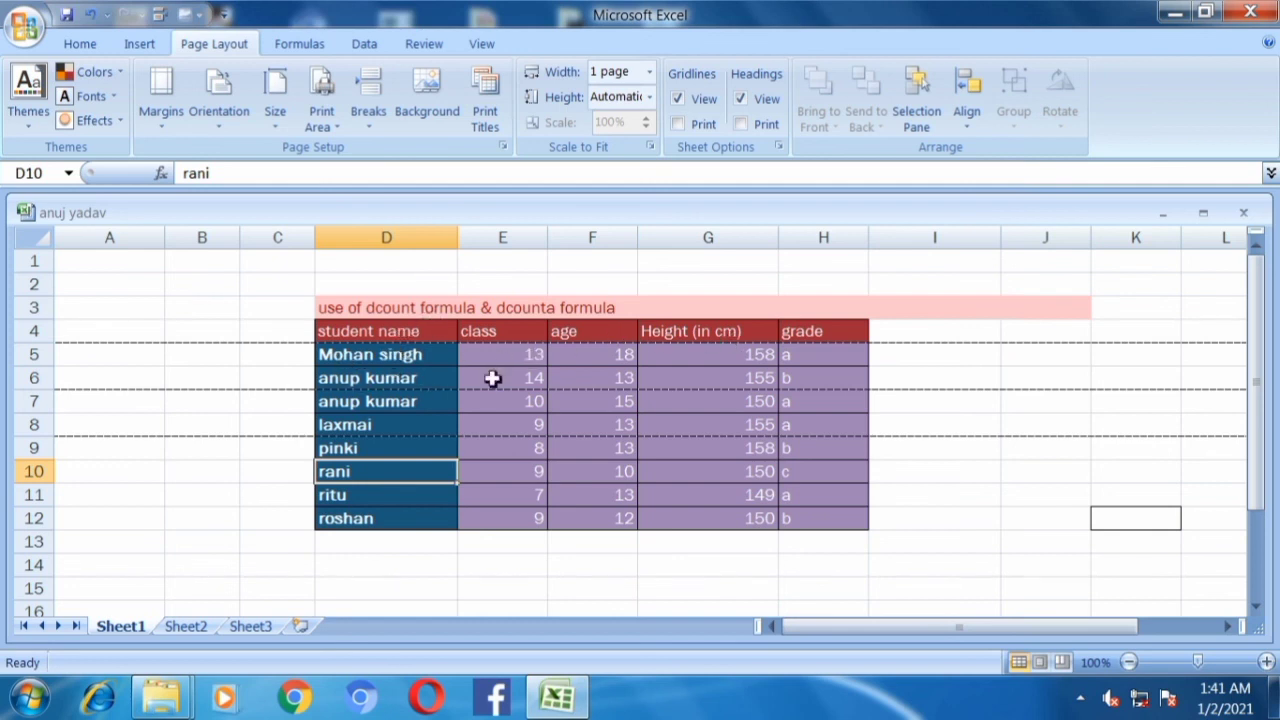
click(485, 385)
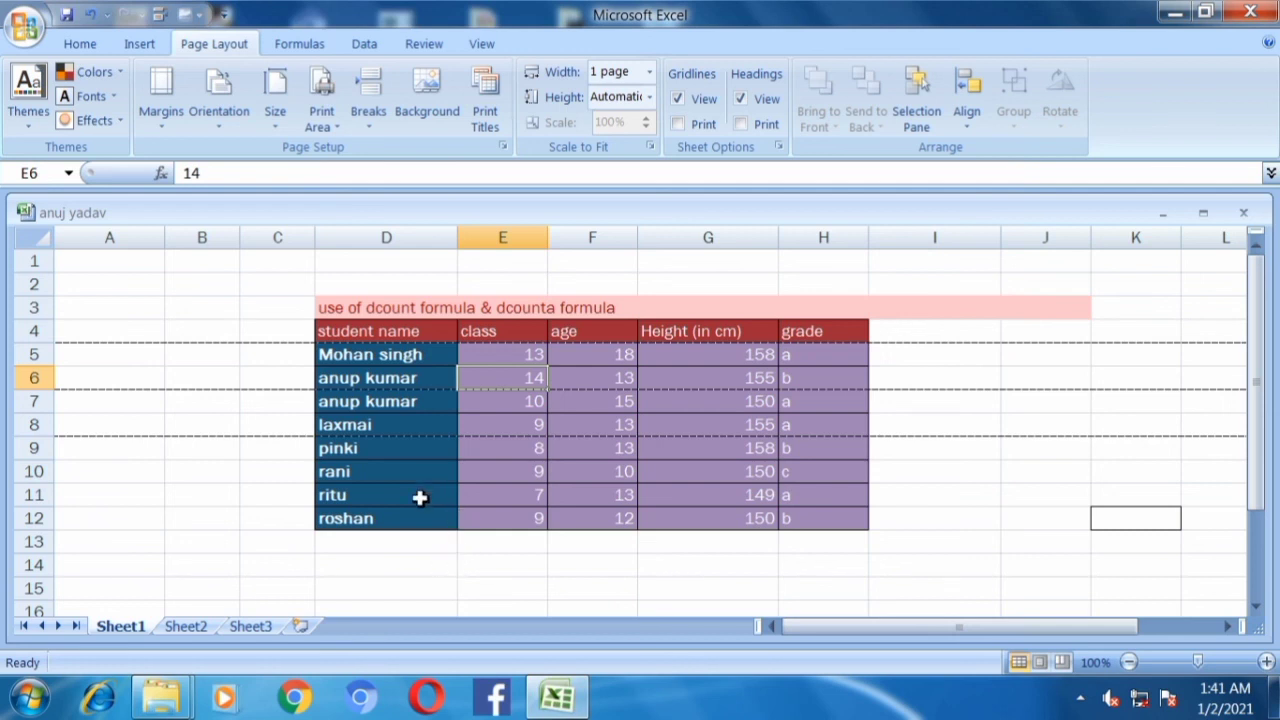
click(410, 446)
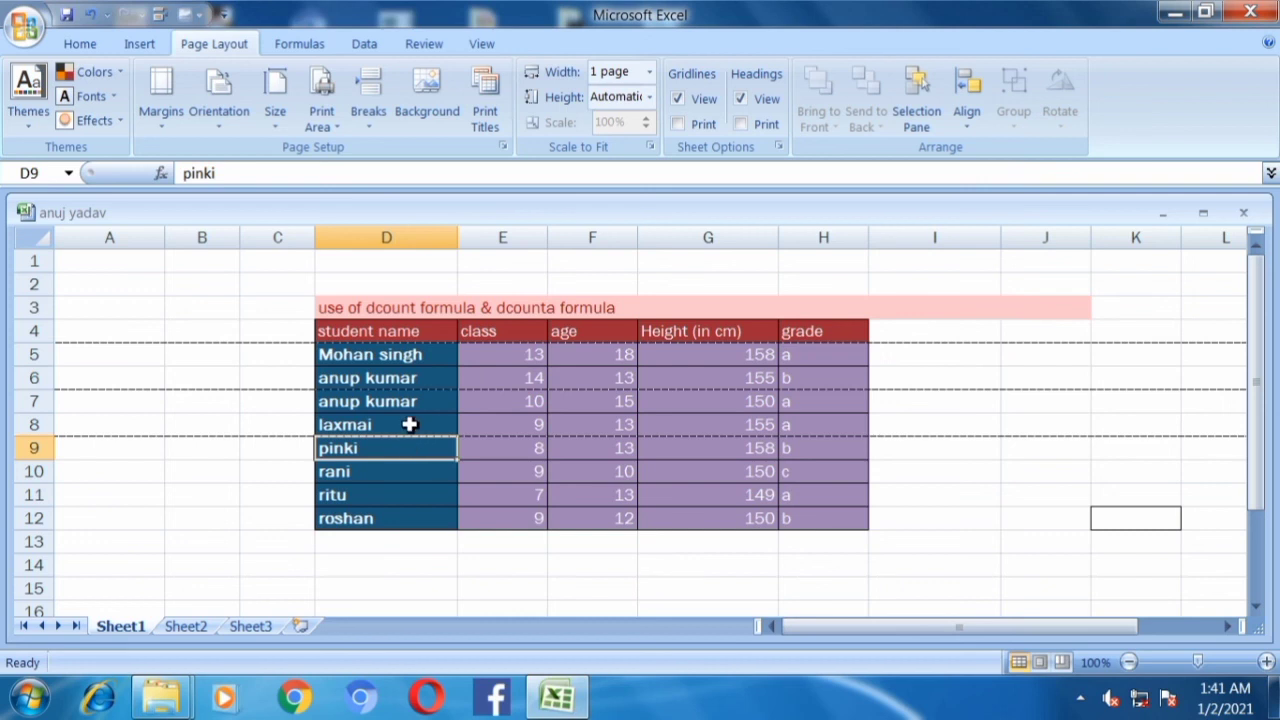
click(378, 135)
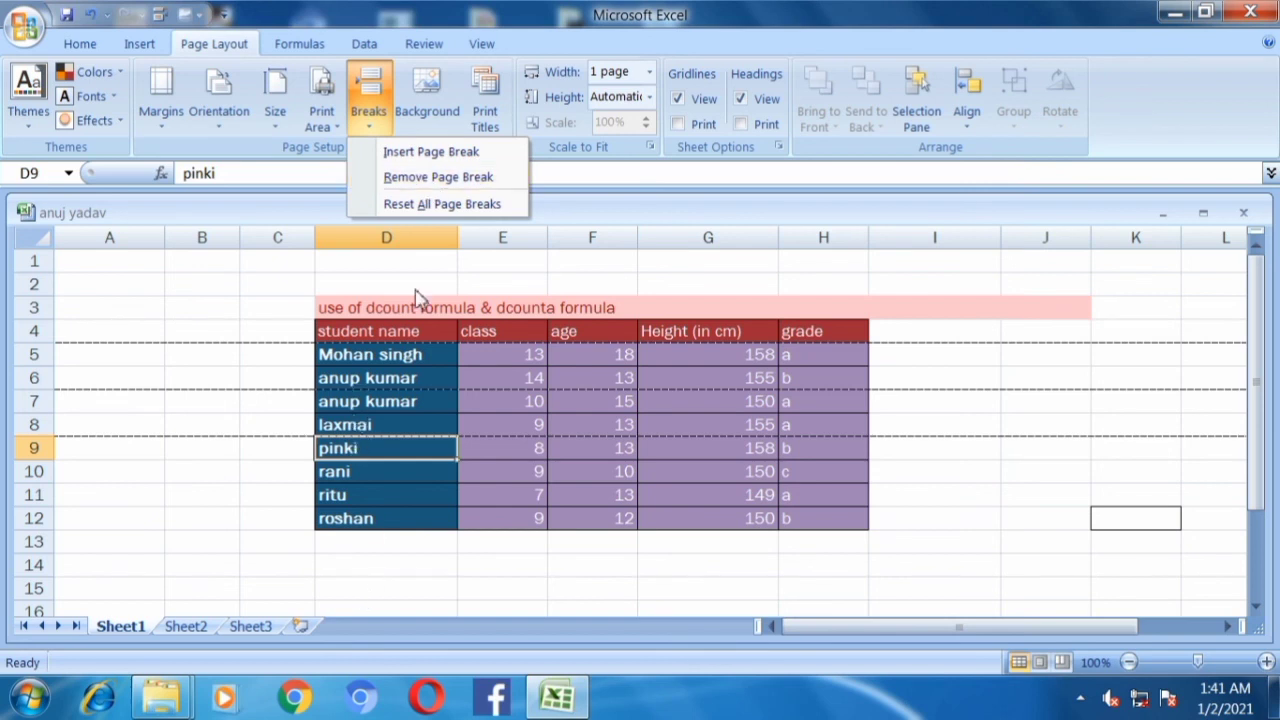
click(436, 186)
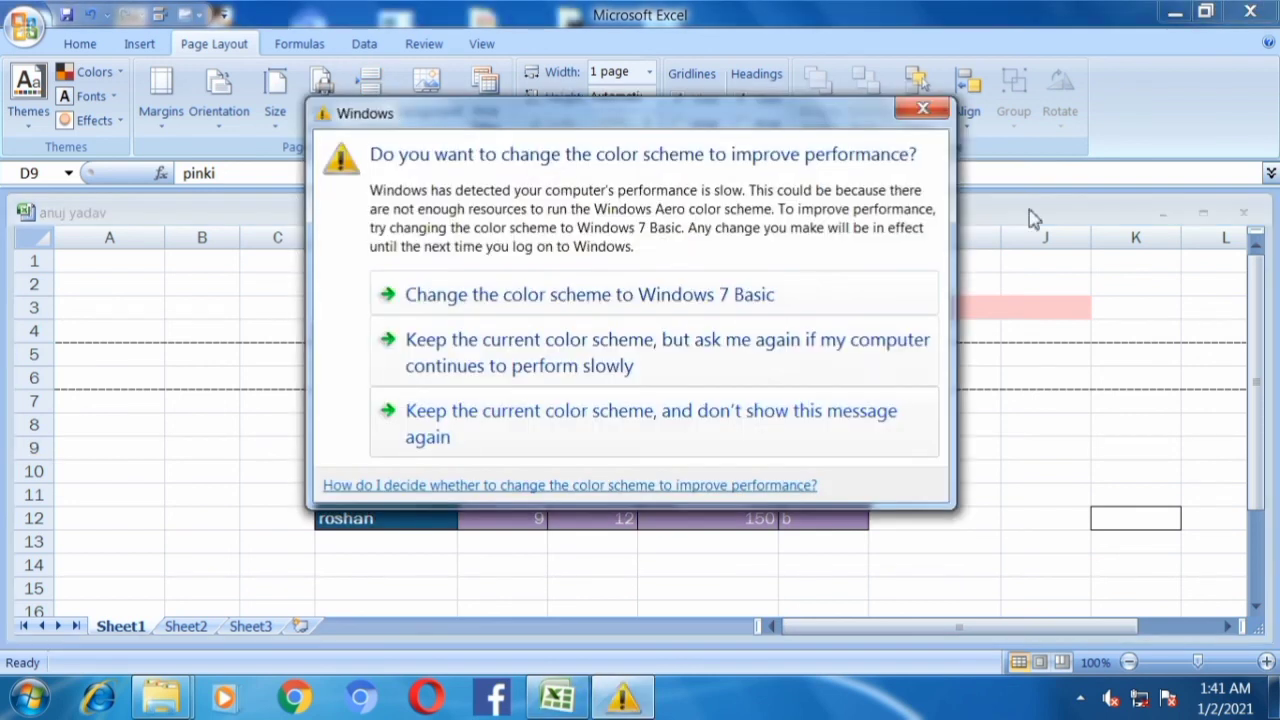
click(922, 108)
- Remove the page break above row 7 of the student table
click(475, 403)
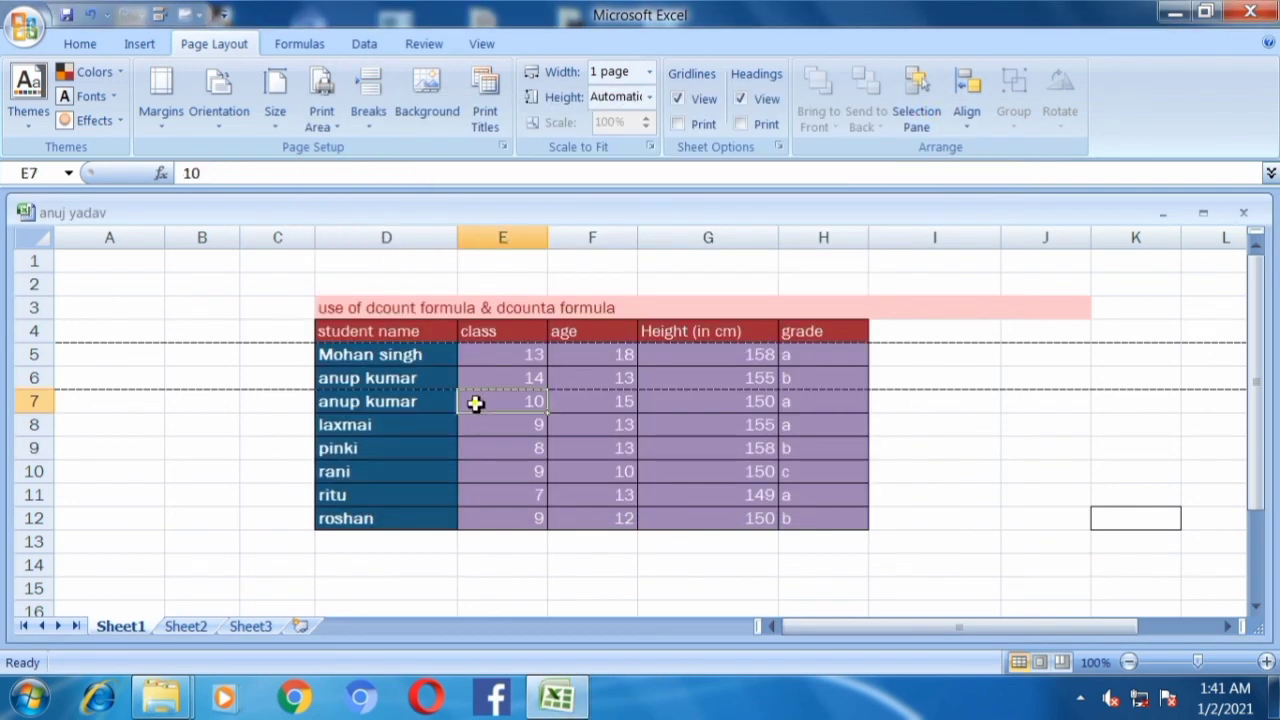
click(370, 122)
click(423, 177)
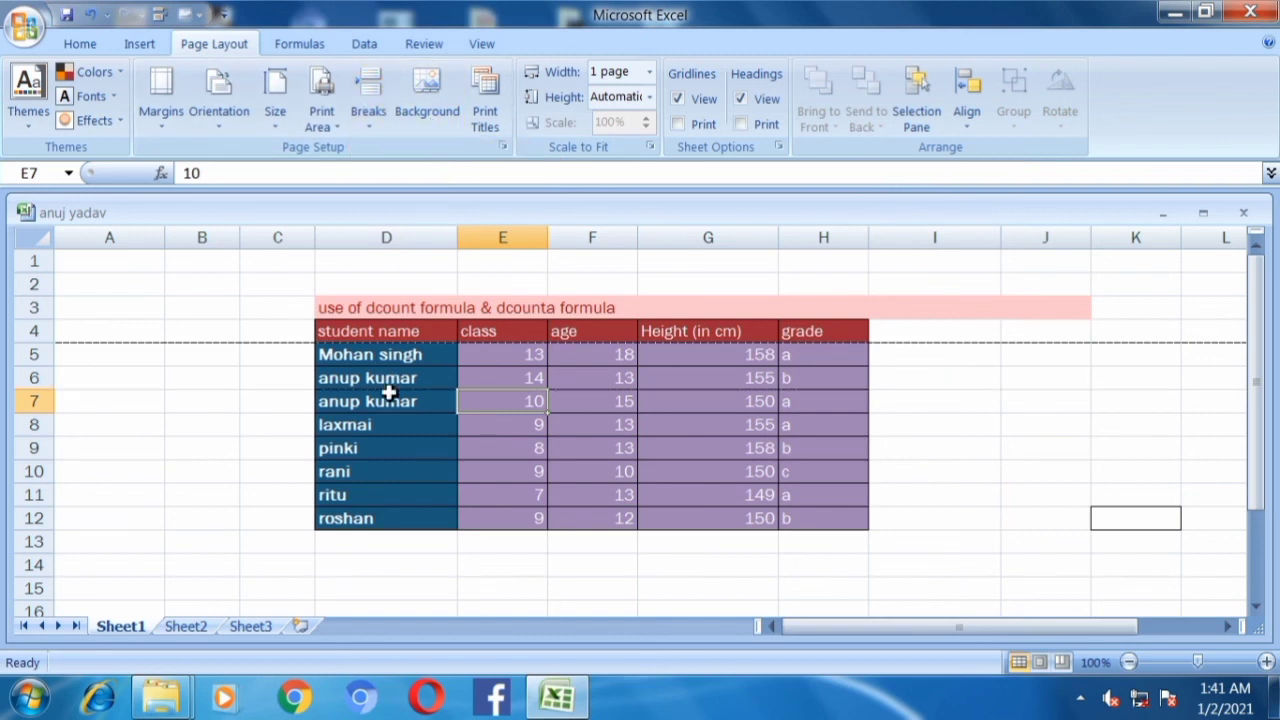
- Remove the page break above row 5, directly below the table's header row
click(418, 347)
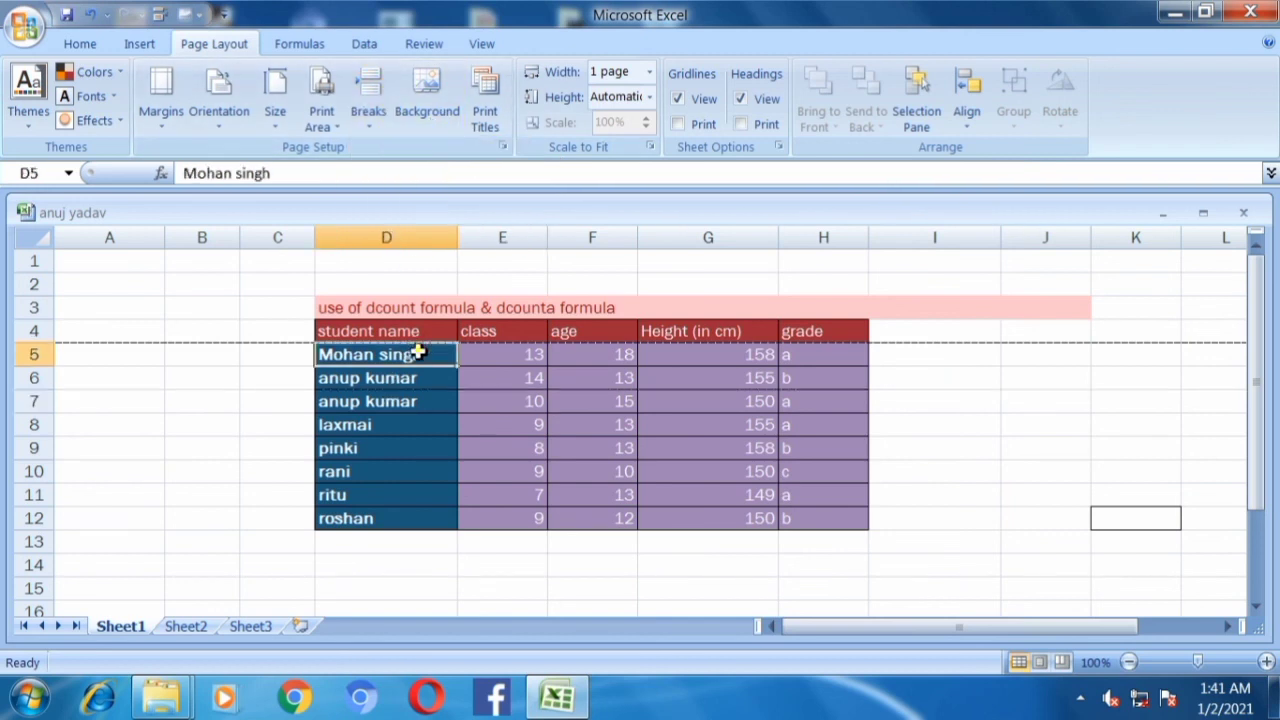
click(367, 120)
click(386, 180)
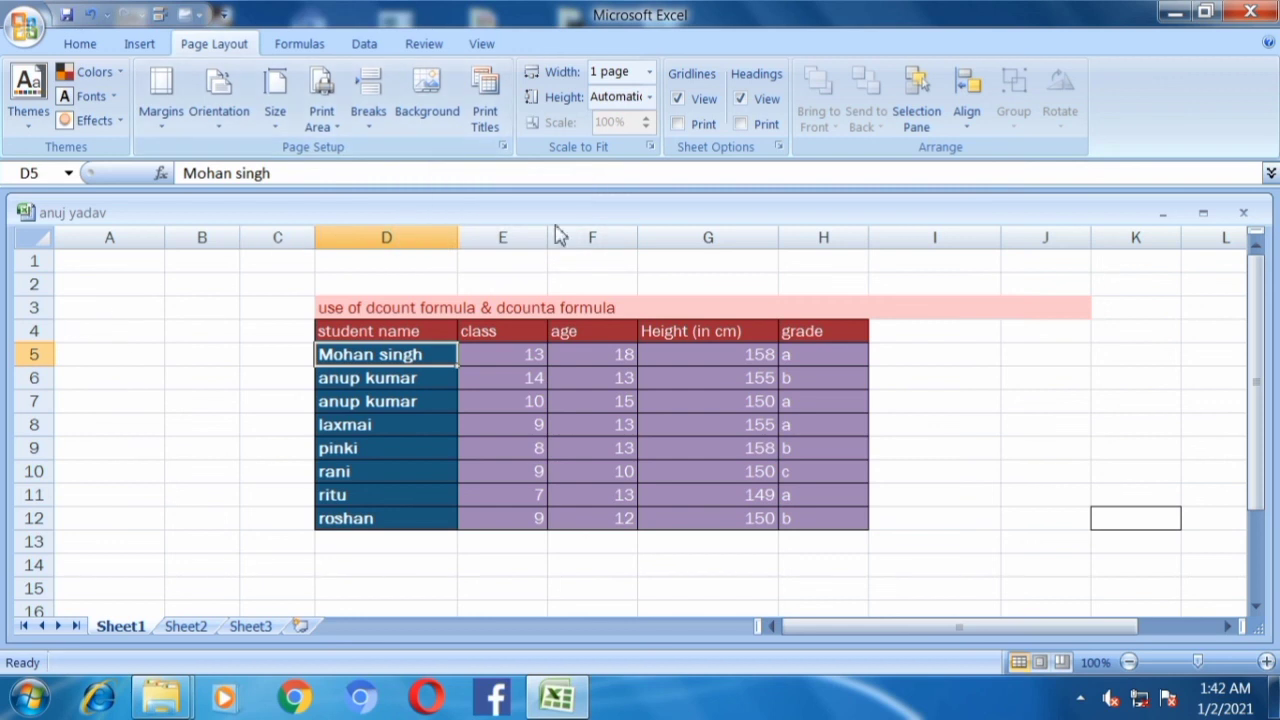
- Set the picture of the girl in a white hat from the Pictures library as the sheet background
click(425, 100)
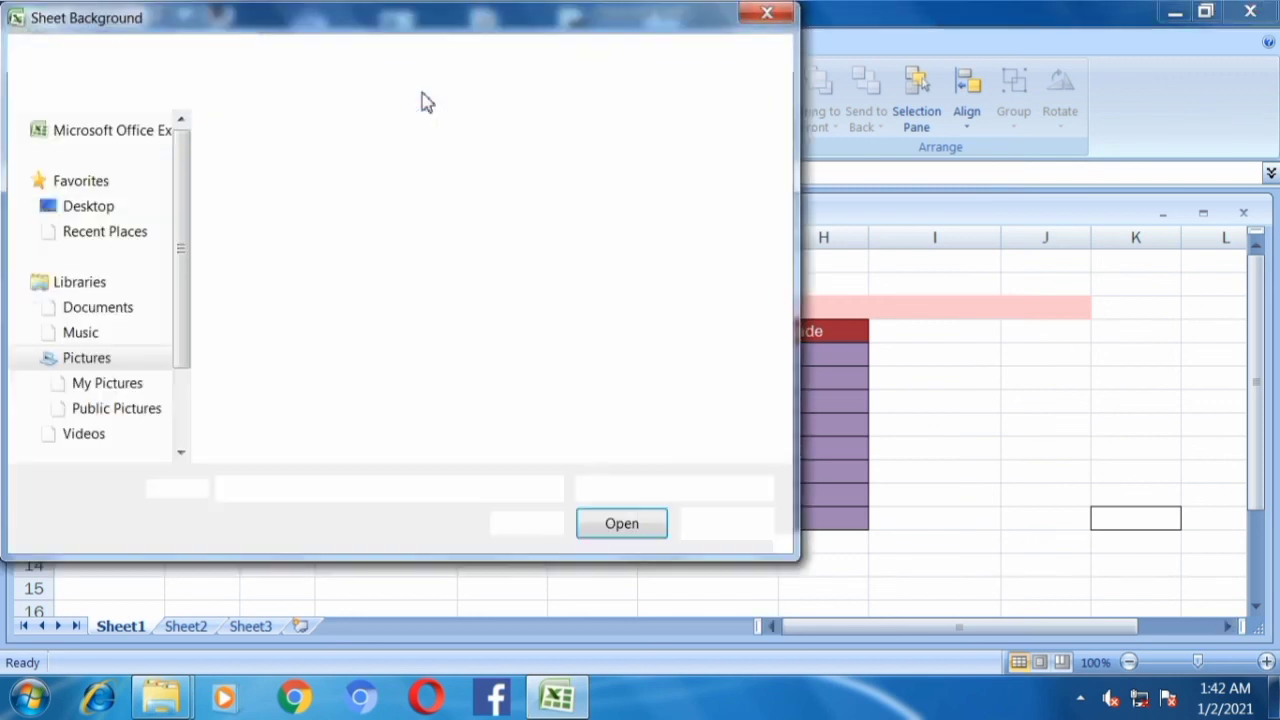
drag(787, 211, 787, 487)
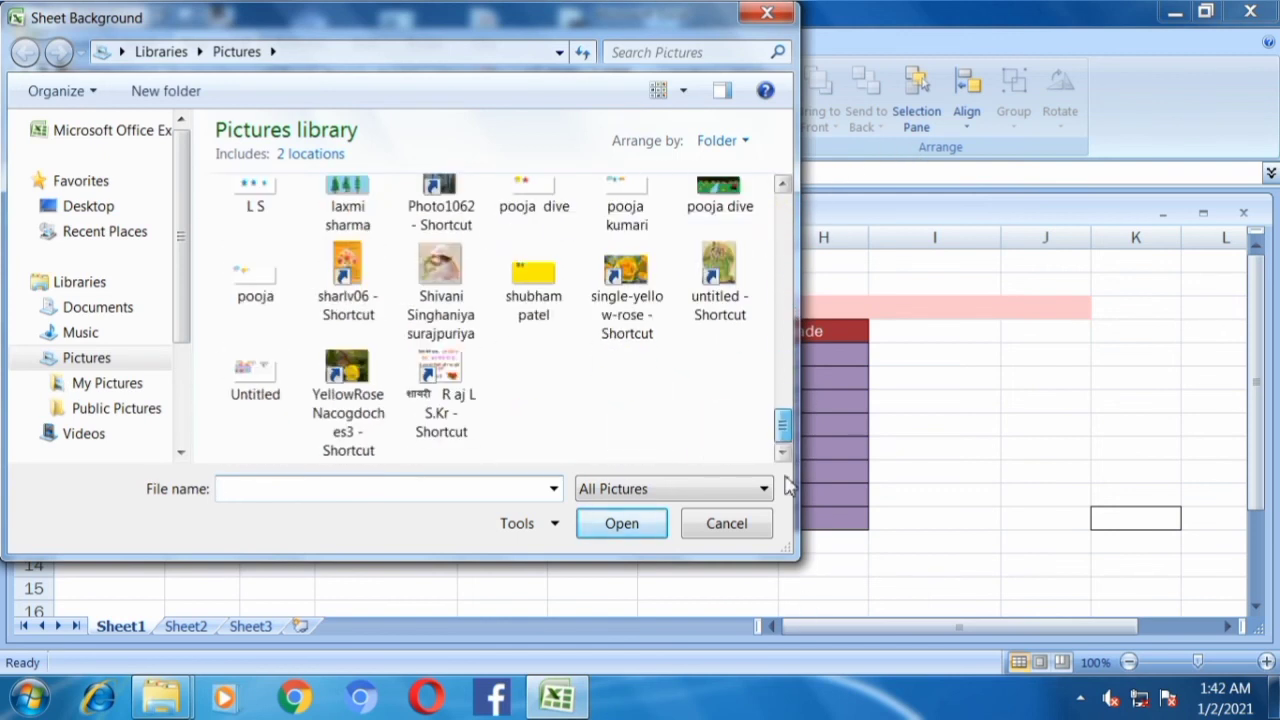
click(458, 298)
click(621, 522)
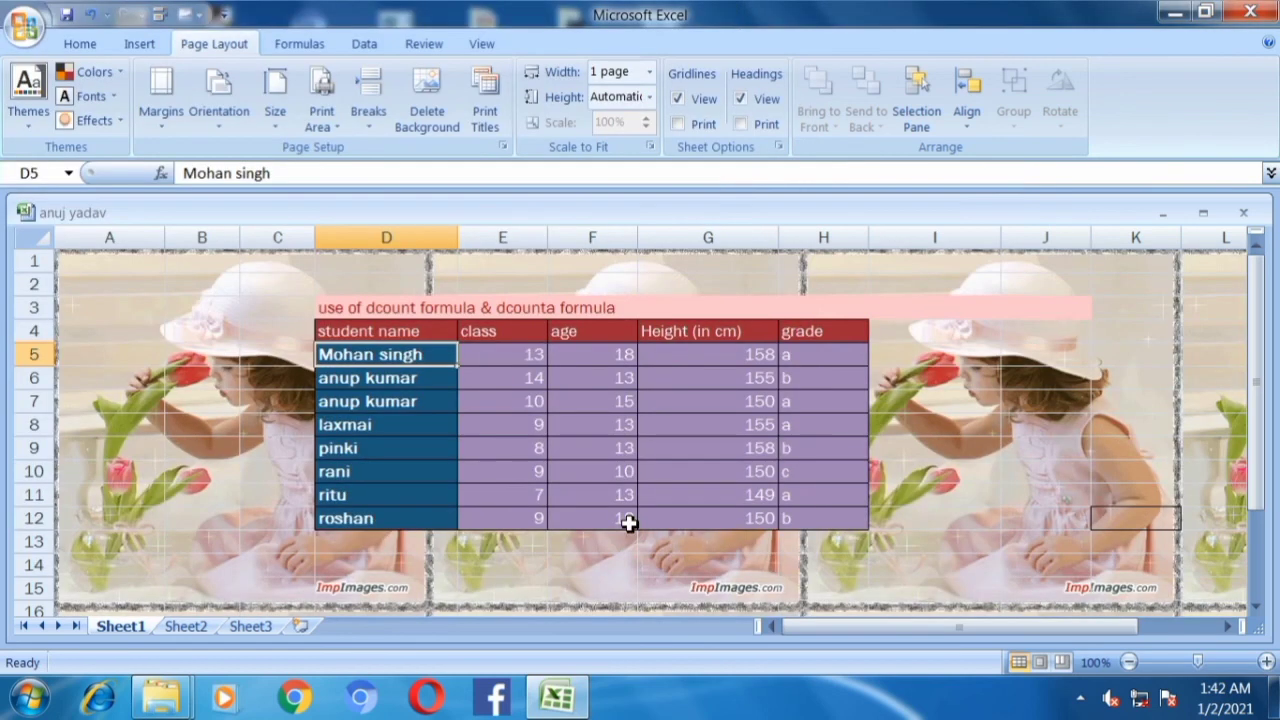
- Look over the tiled picture across the sheet and delete the sheet background
drag(1262, 362, 1262, 455)
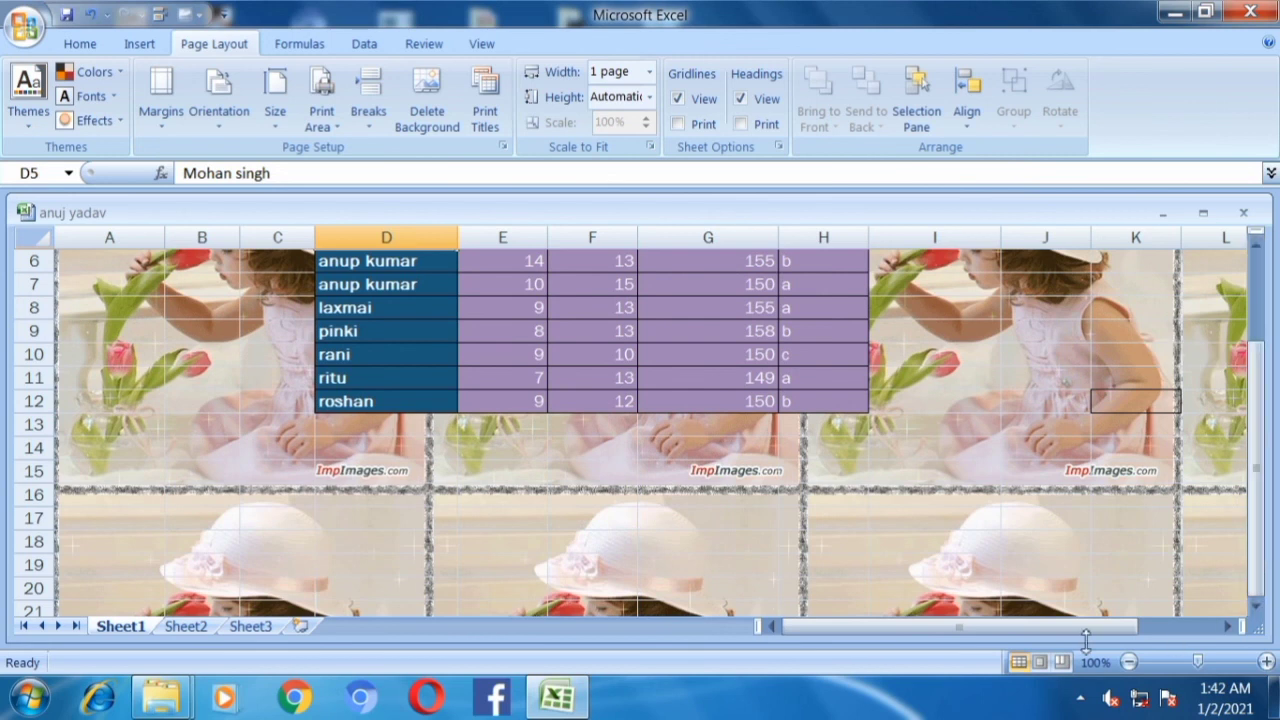
drag(1090, 628, 1230, 637)
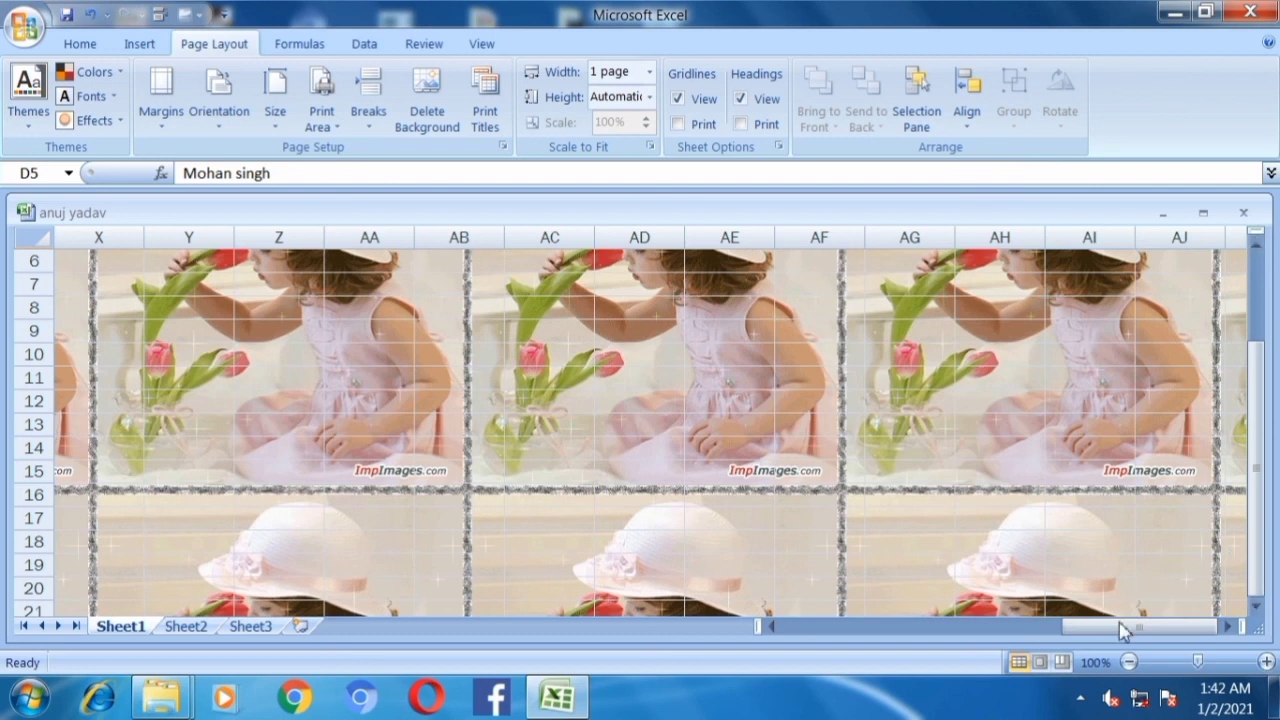
drag(1120, 627, 668, 638)
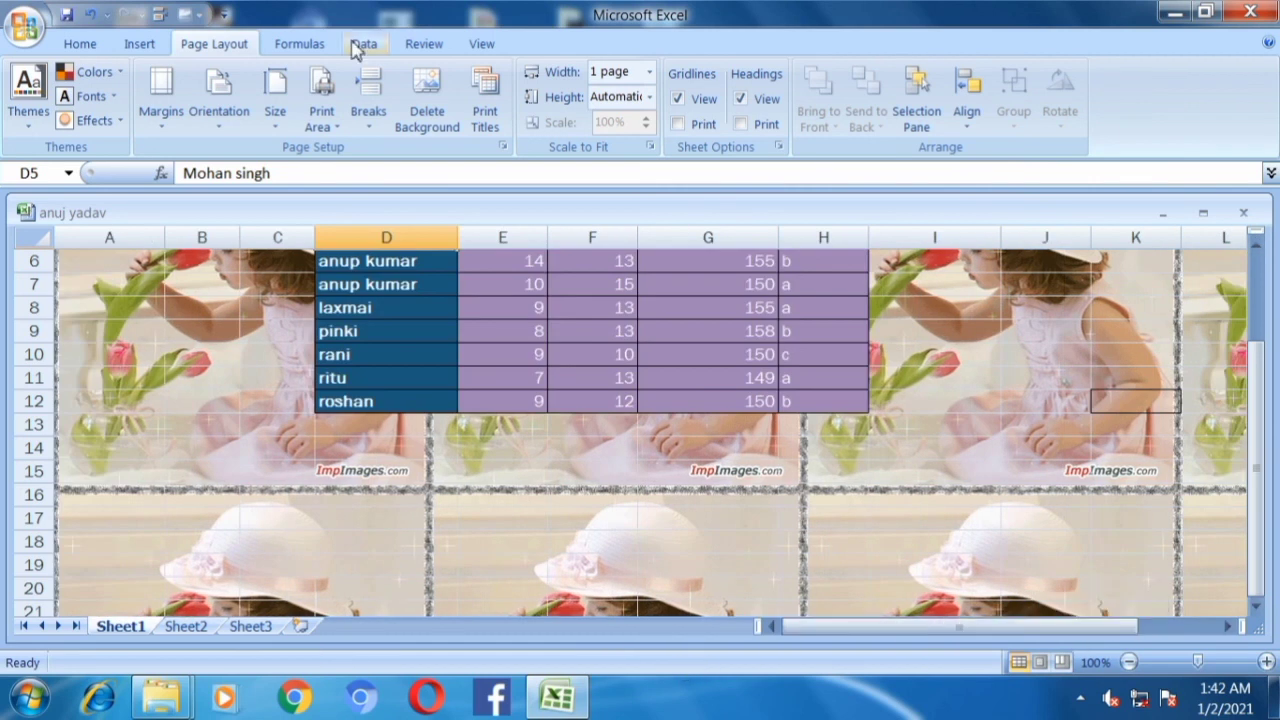
click(435, 118)
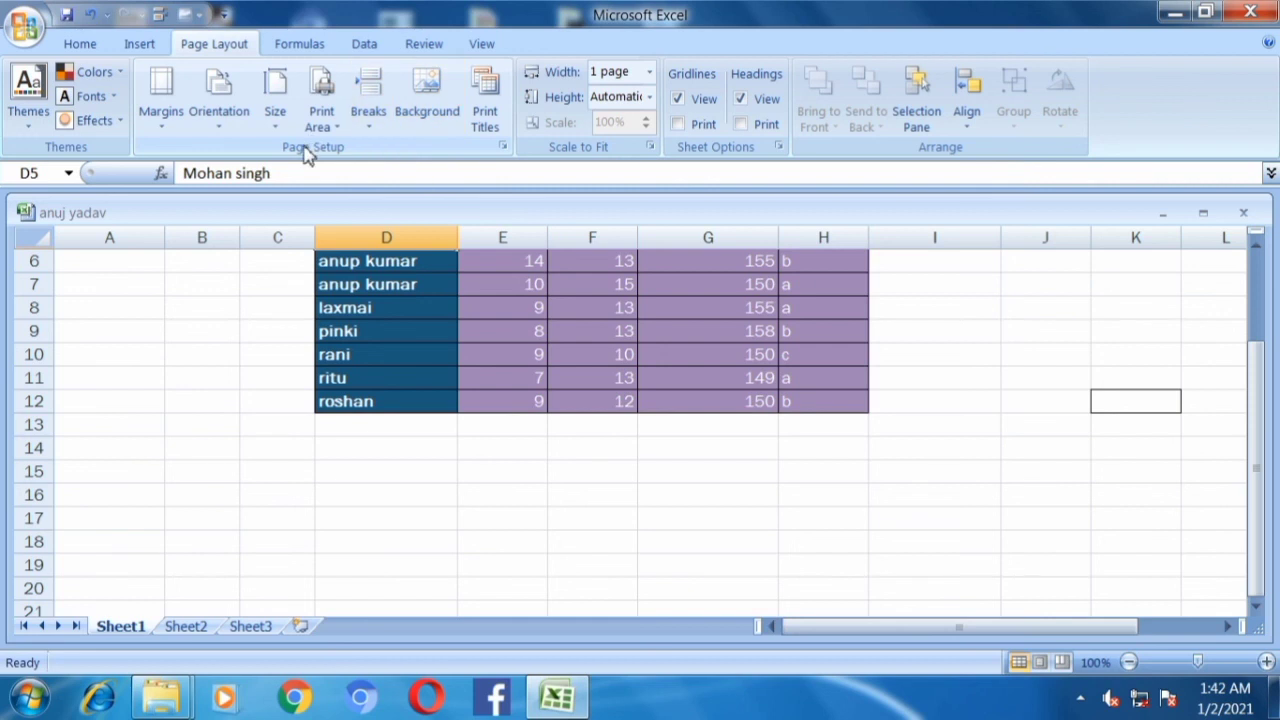
- Review the print titles settings of the sheet in Page Setup and close them without changes
click(495, 118)
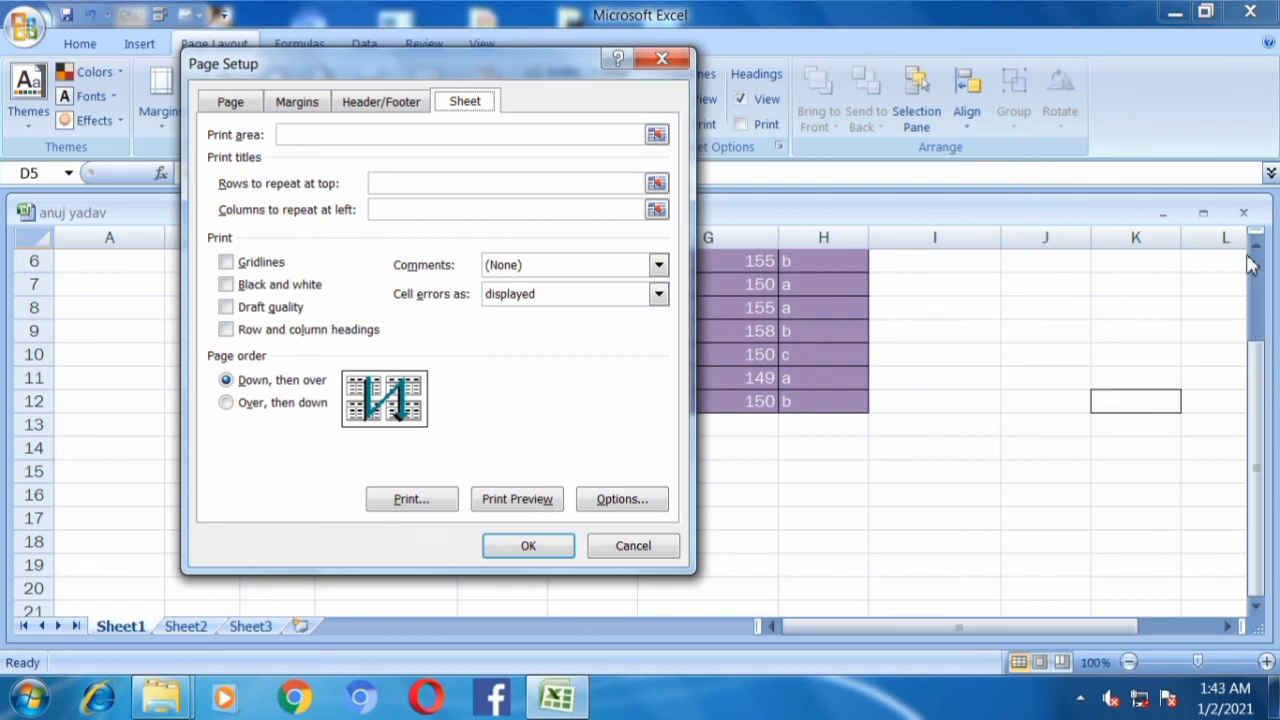
click(679, 63)
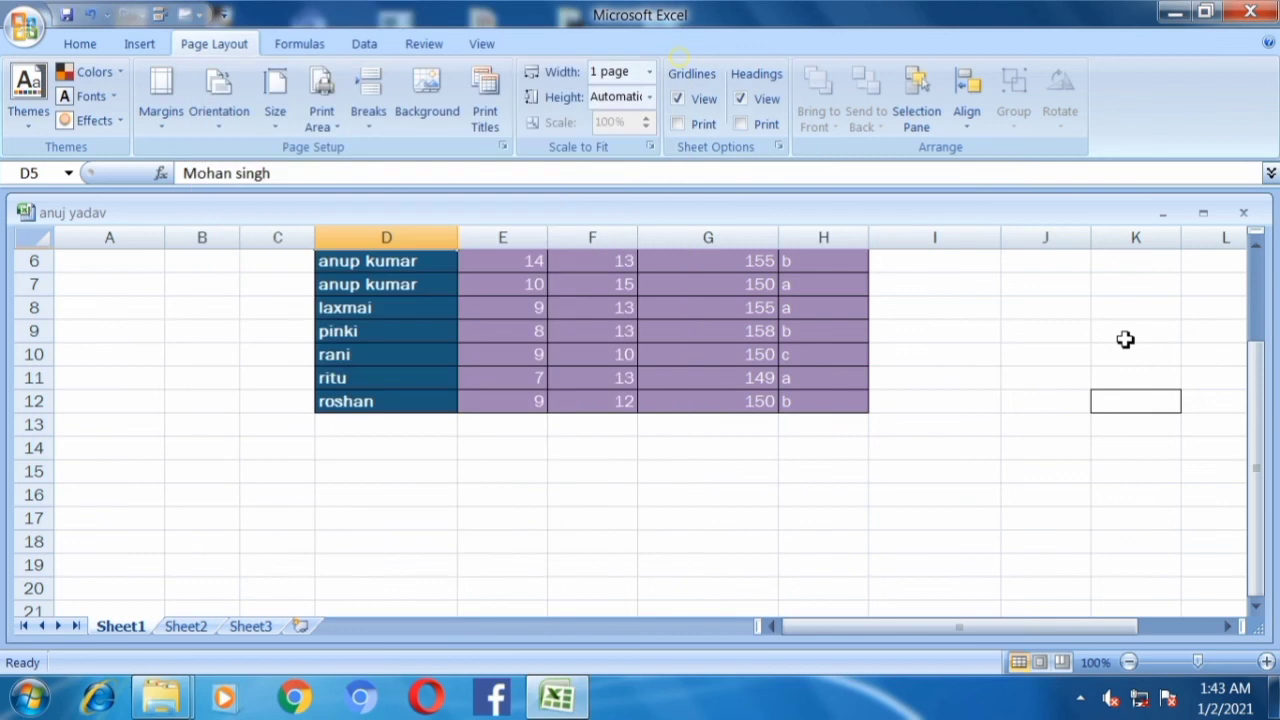
- Copy the student rows D5:H12 and paste them directly below the table, starting at D13
drag(1251, 371, 1253, 366)
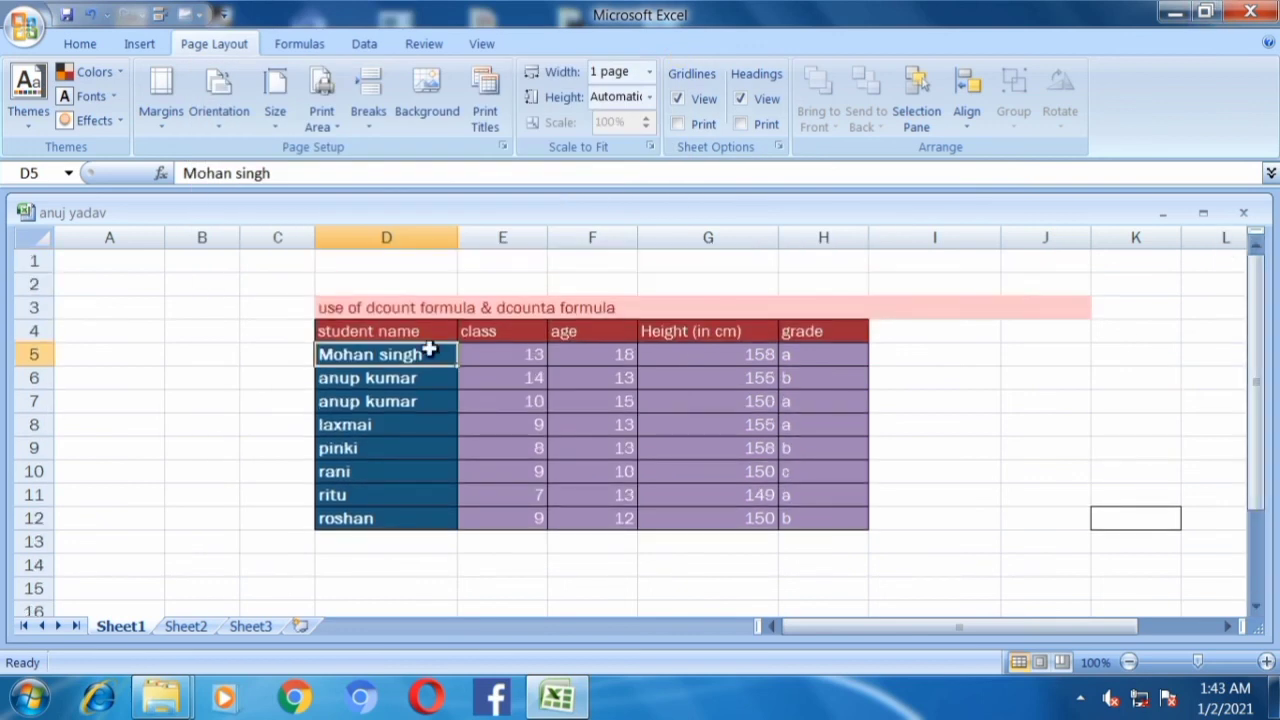
click(360, 332)
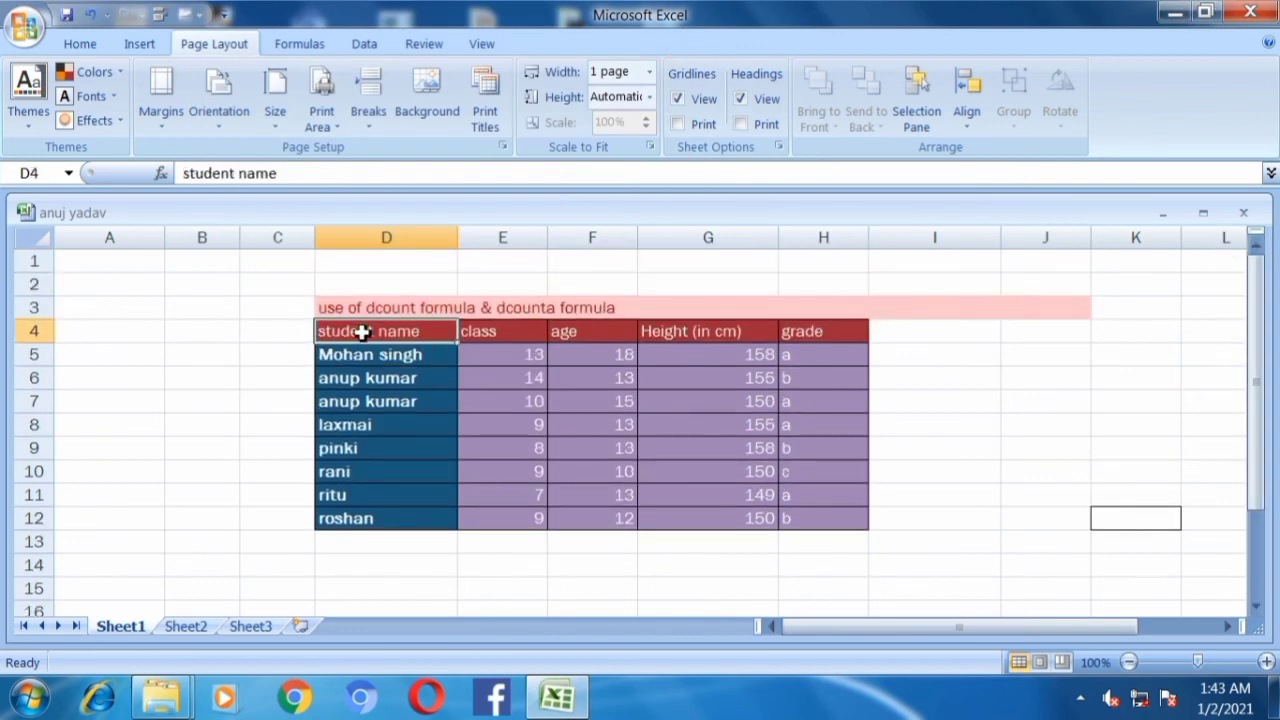
click(358, 354)
drag(358, 354, 828, 525)
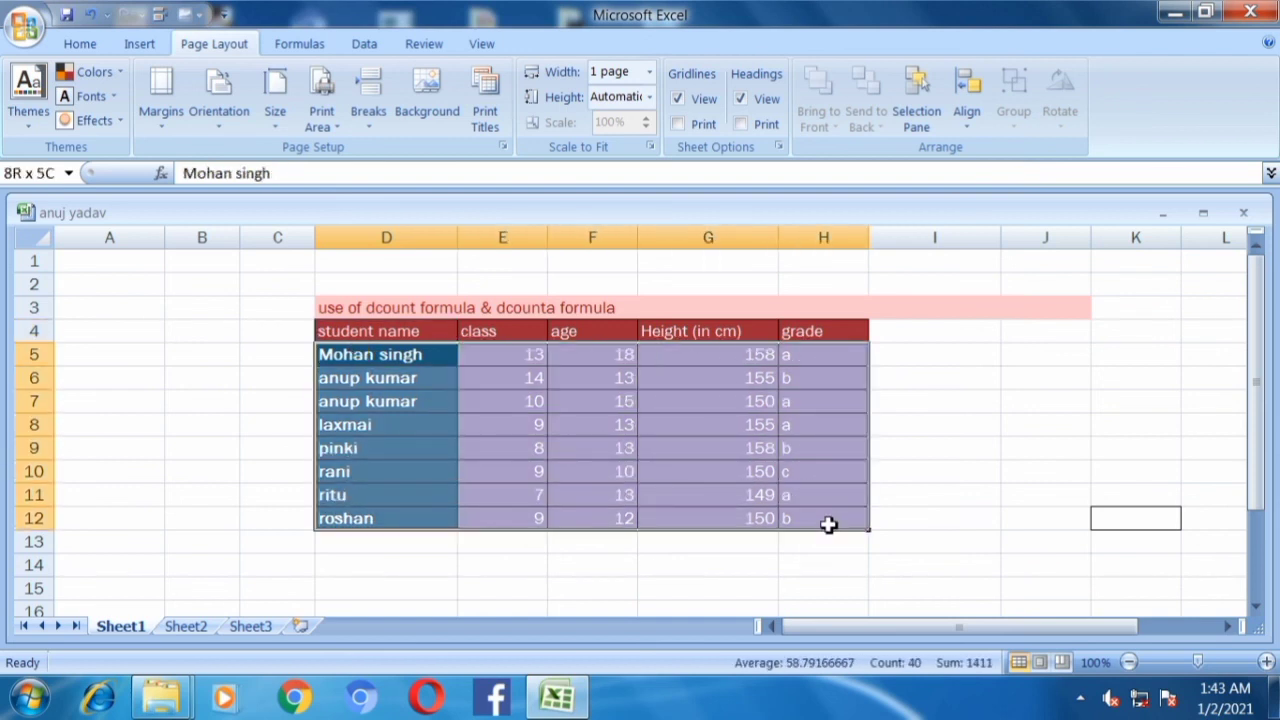
right_click(720, 480)
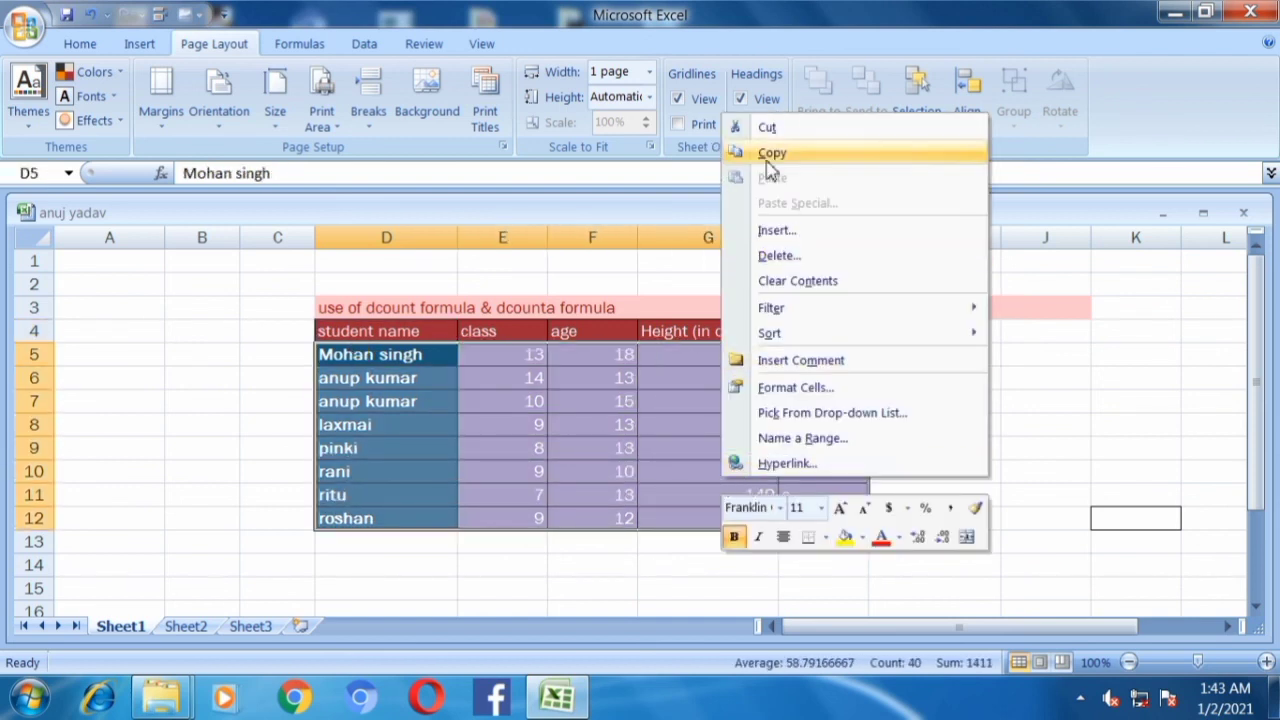
click(772, 155)
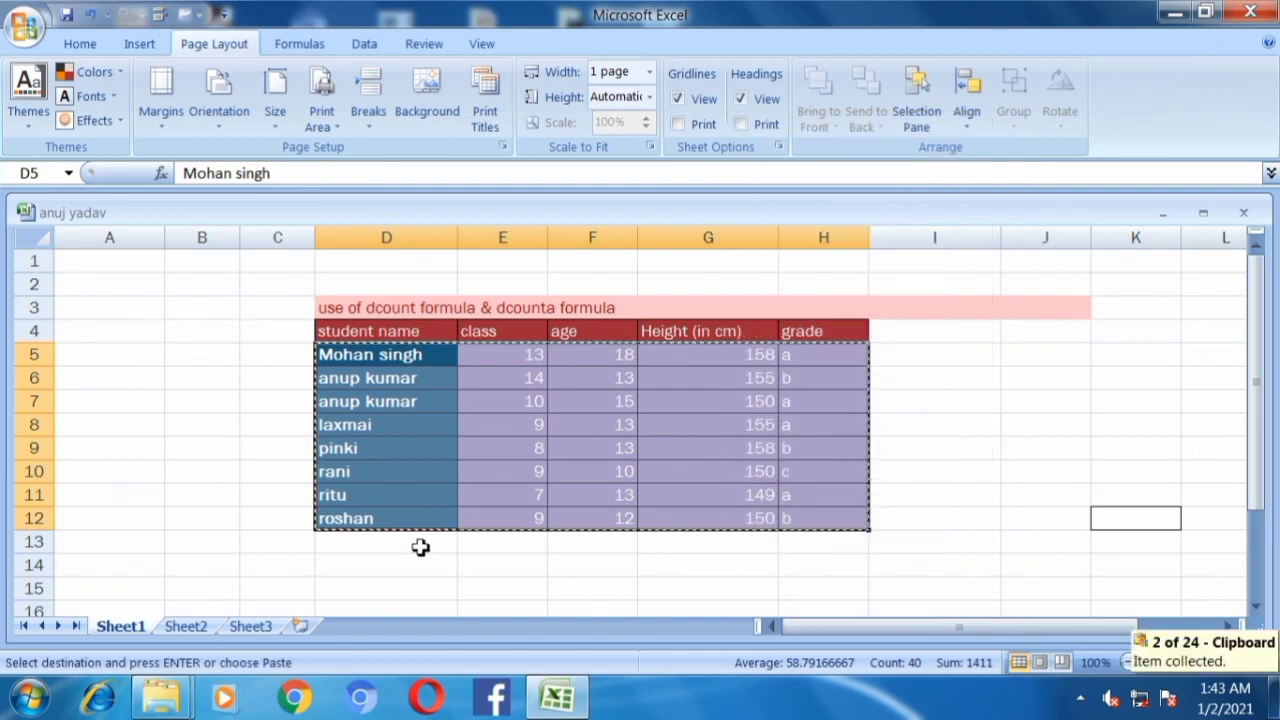
click(420, 540)
right_click(418, 540)
click(466, 242)
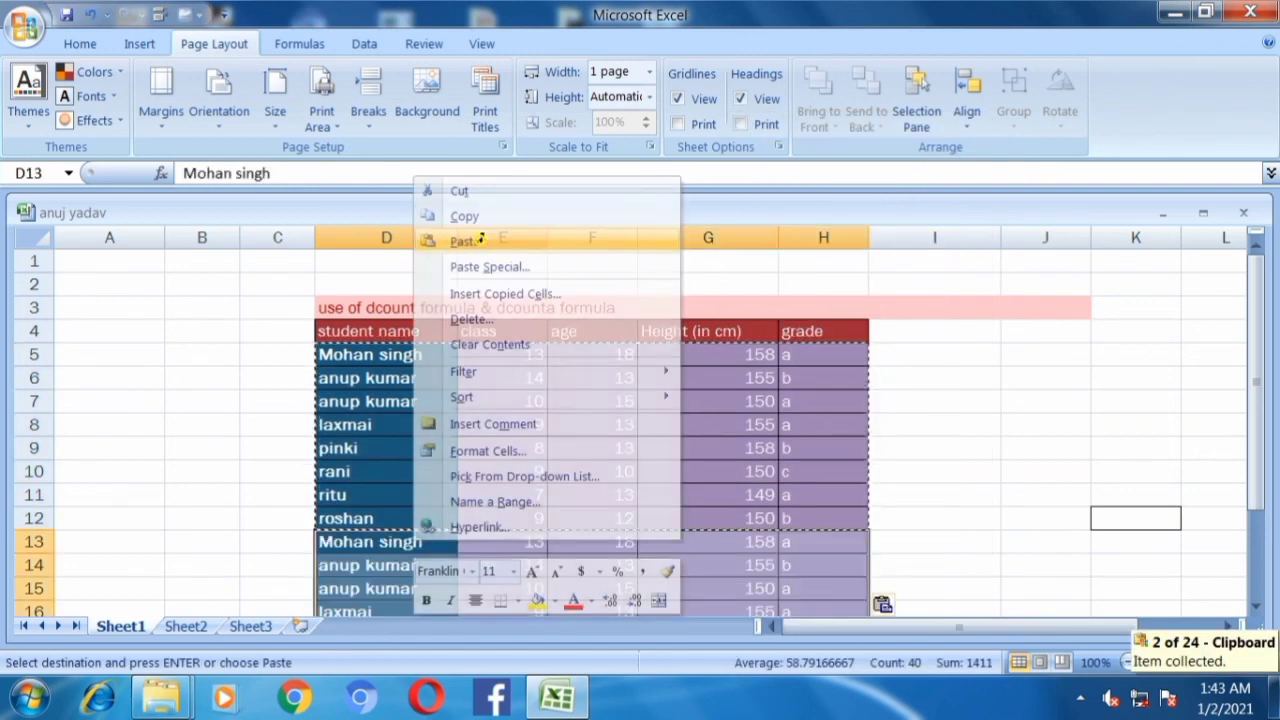
- Paste the copied student rows again below the extended table, starting at D21
drag(1257, 365, 1262, 455)
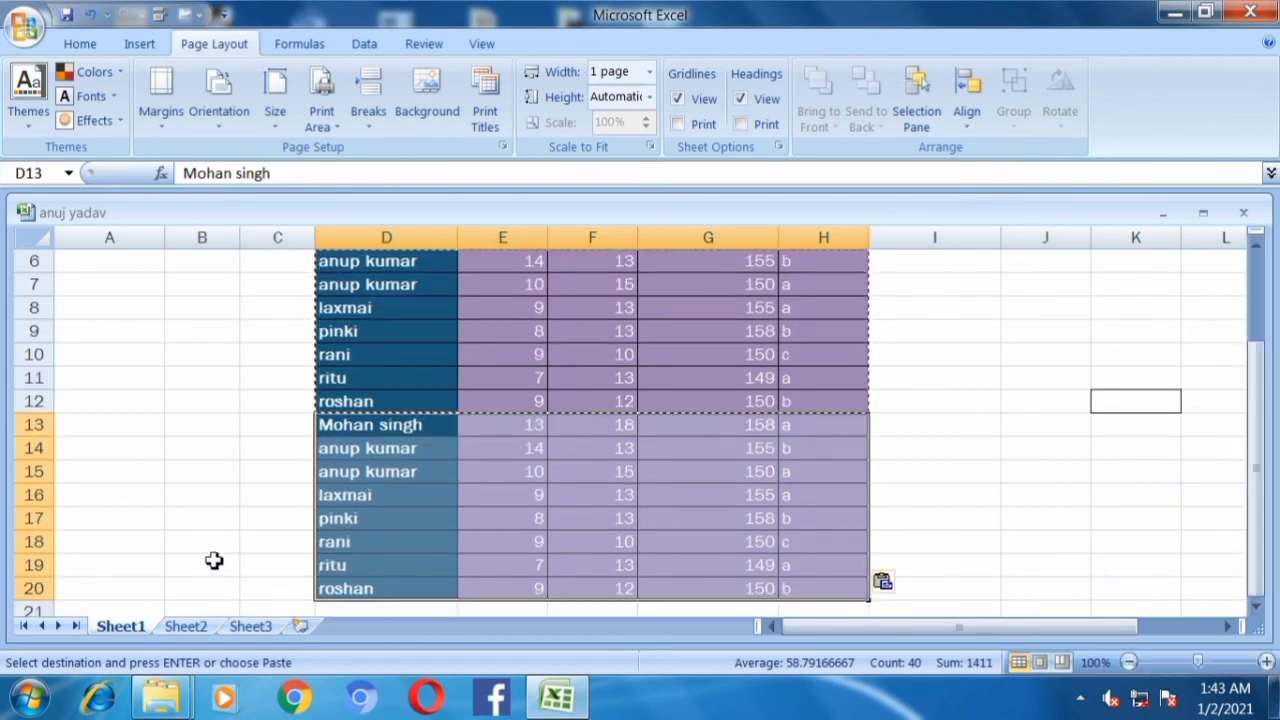
click(397, 607)
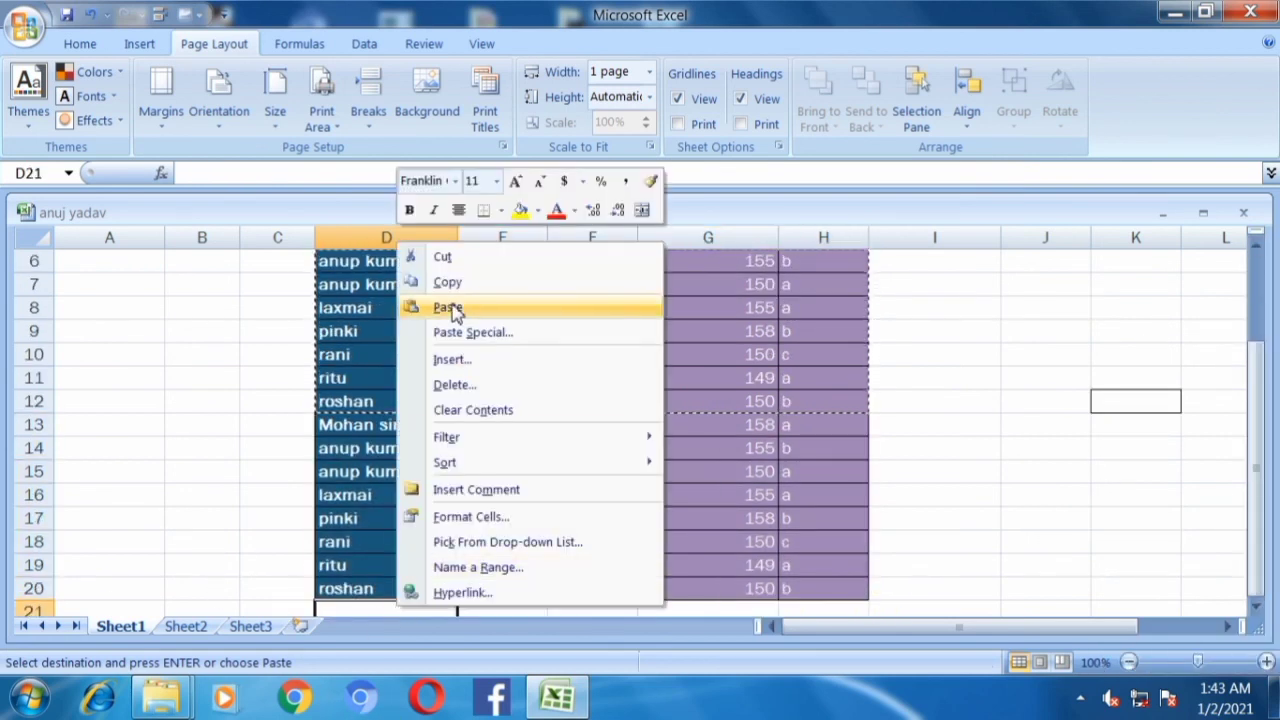
click(447, 308)
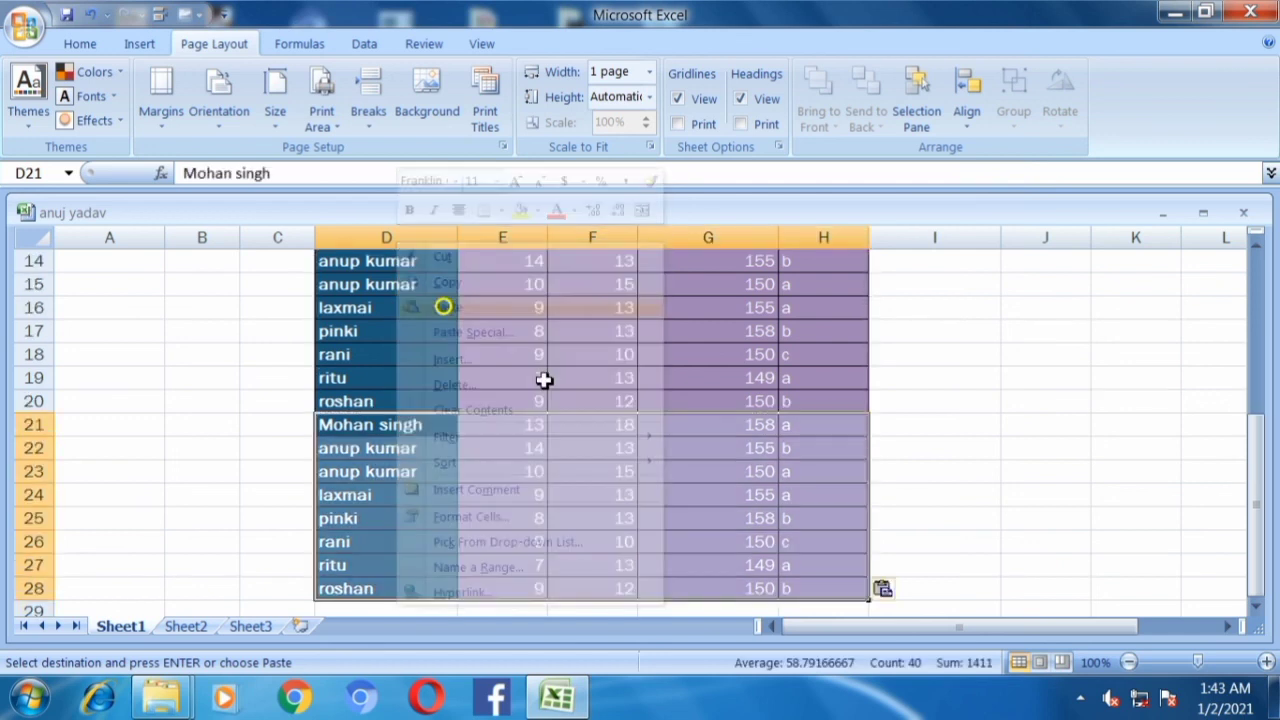
- Paste the copied student rows once more directly below the extended table, starting at D29
click(379, 609)
right_click(379, 609)
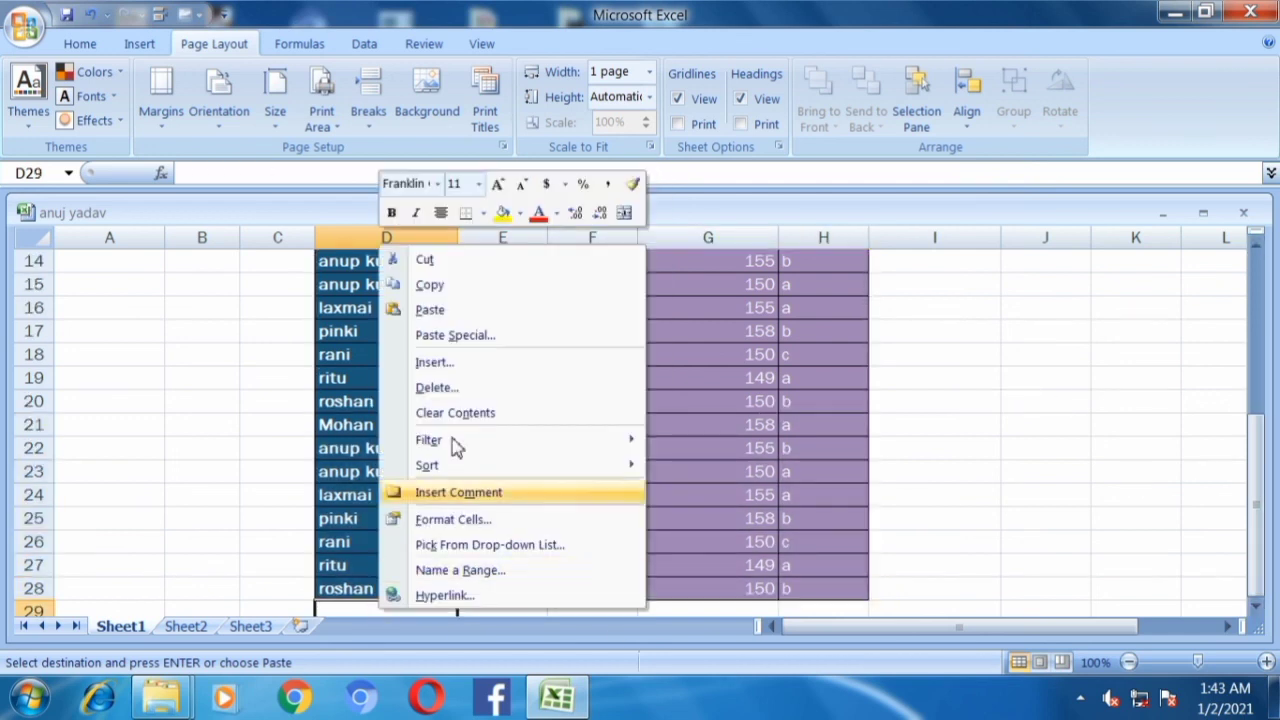
click(429, 311)
drag(1262, 505, 1225, 265)
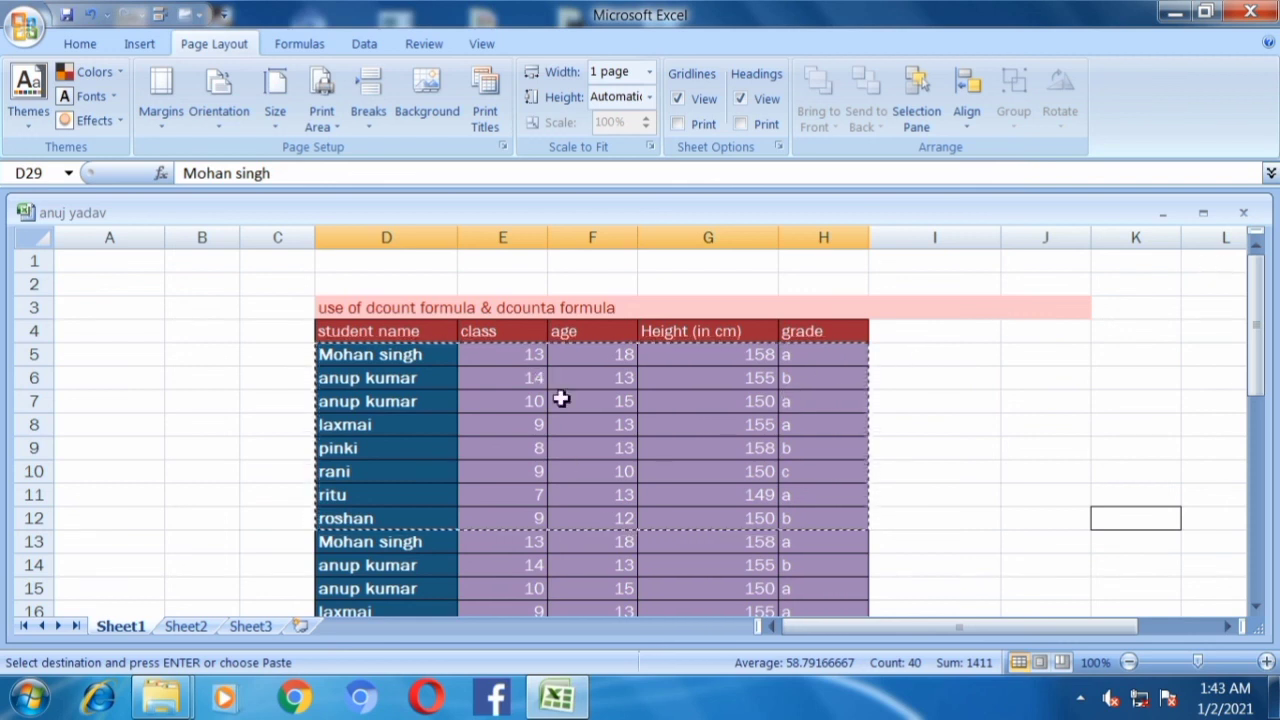
click(1005, 476)
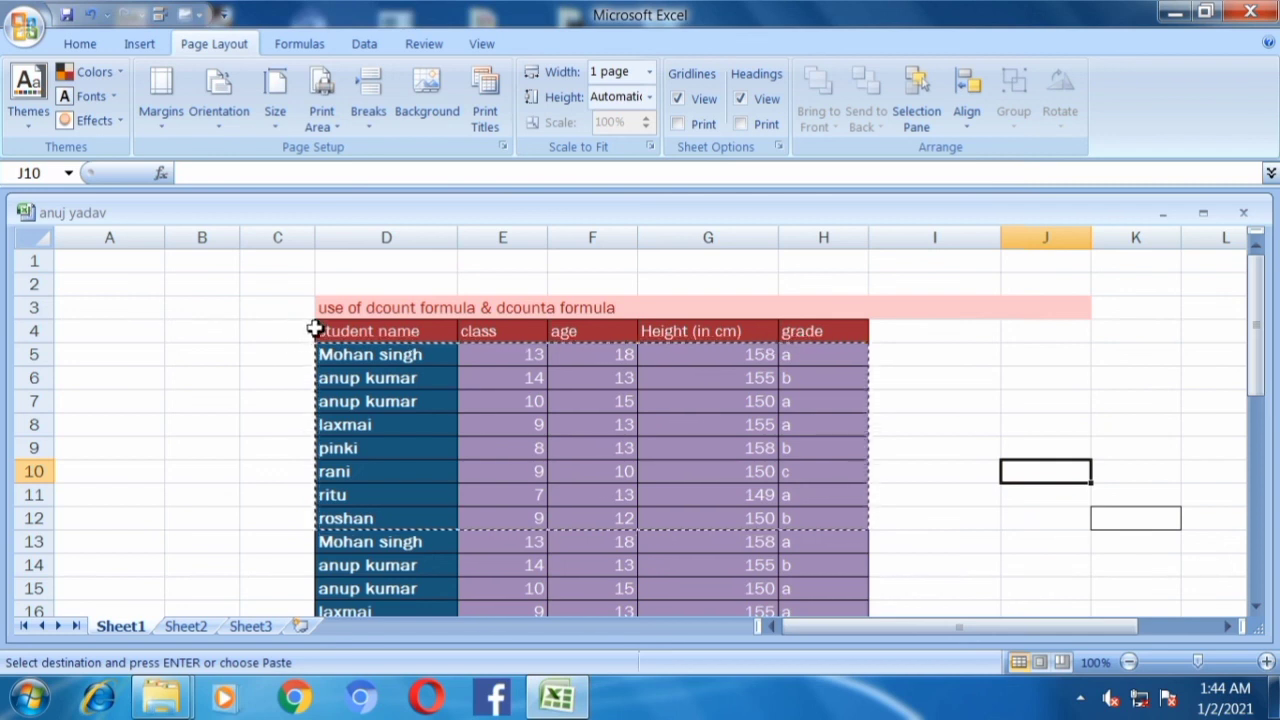
- Set header row 4 ($4:$4) as the row to repeat at the top of every printed page
drag(328, 326, 825, 331)
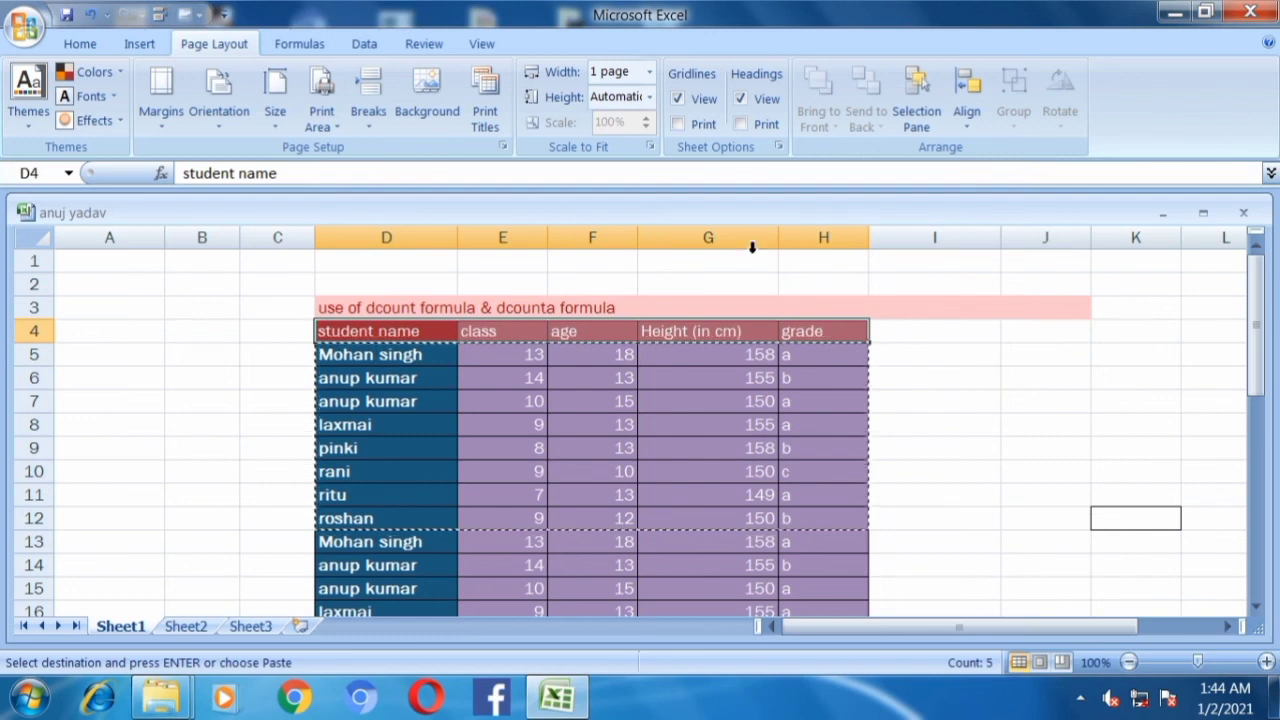
click(488, 118)
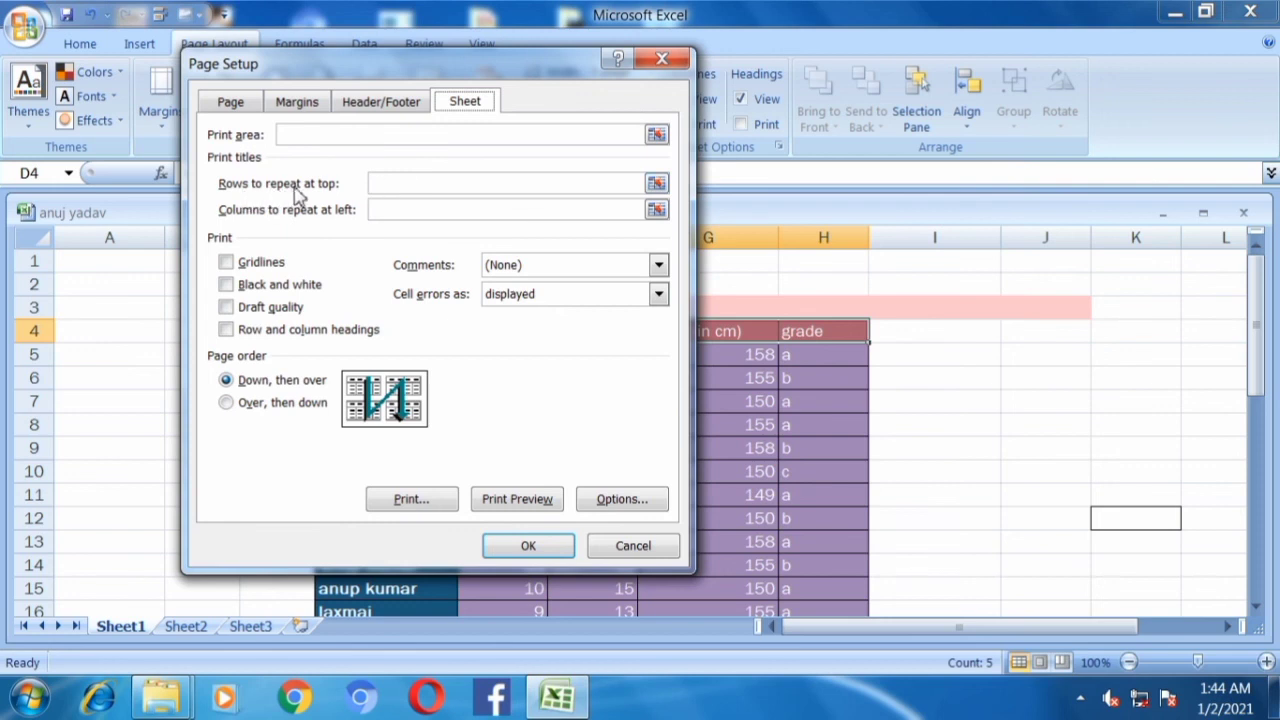
click(390, 186)
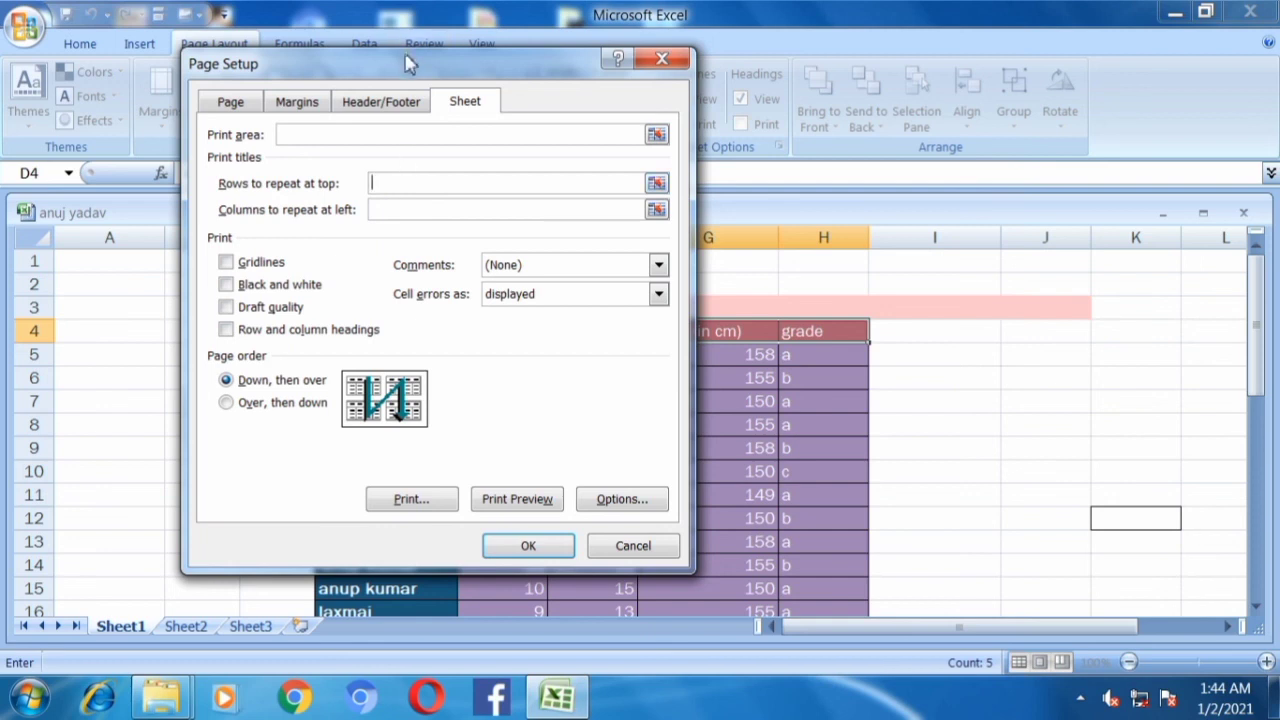
drag(408, 63, 243, 157)
click(580, 333)
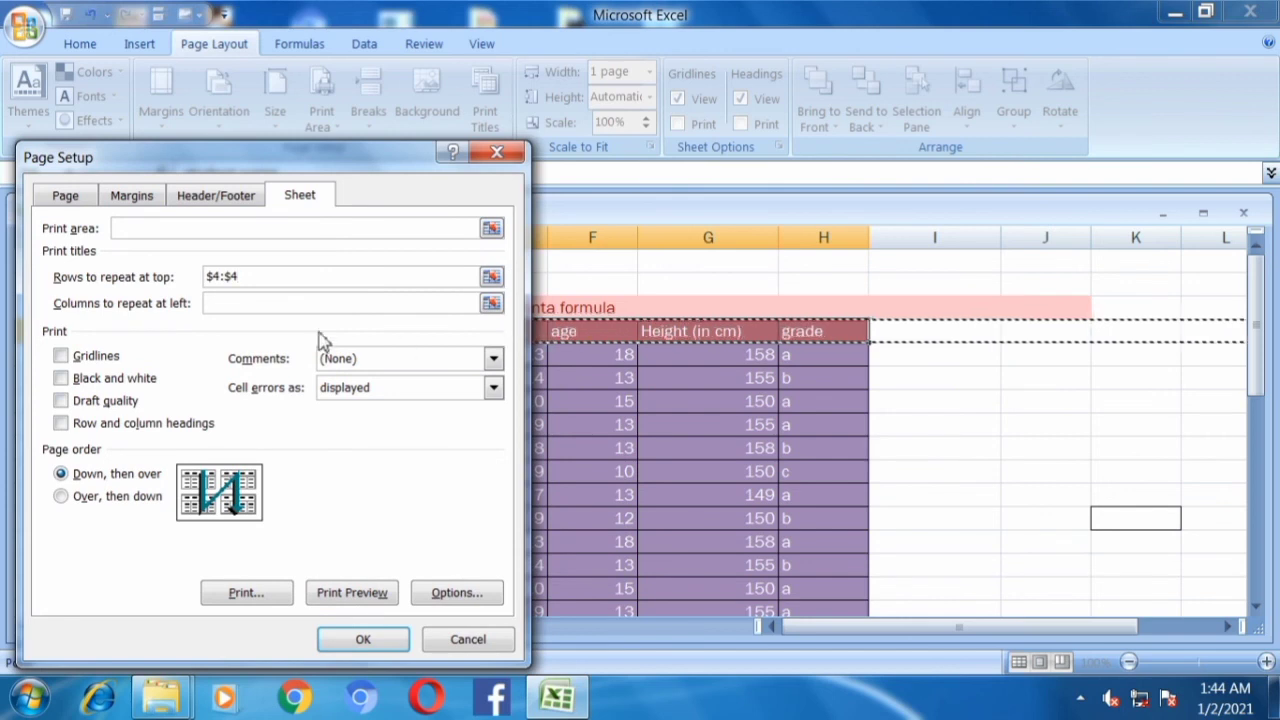
click(287, 305)
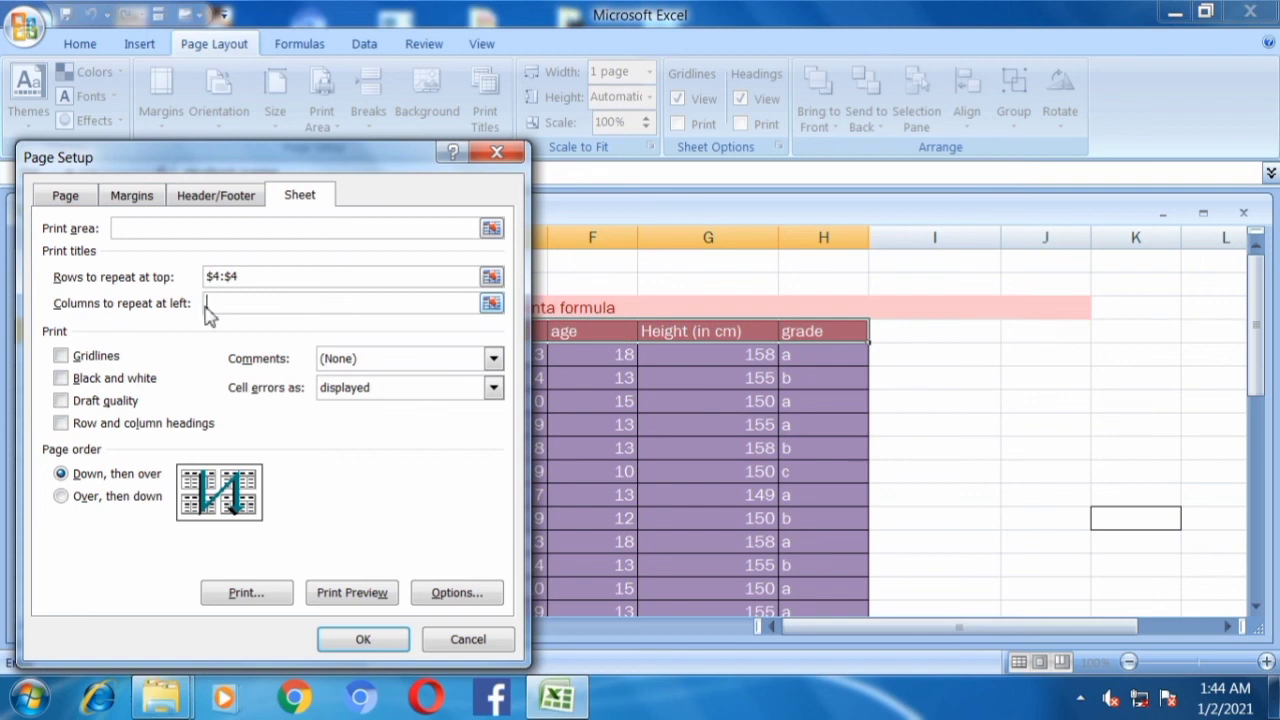
click(362, 640)
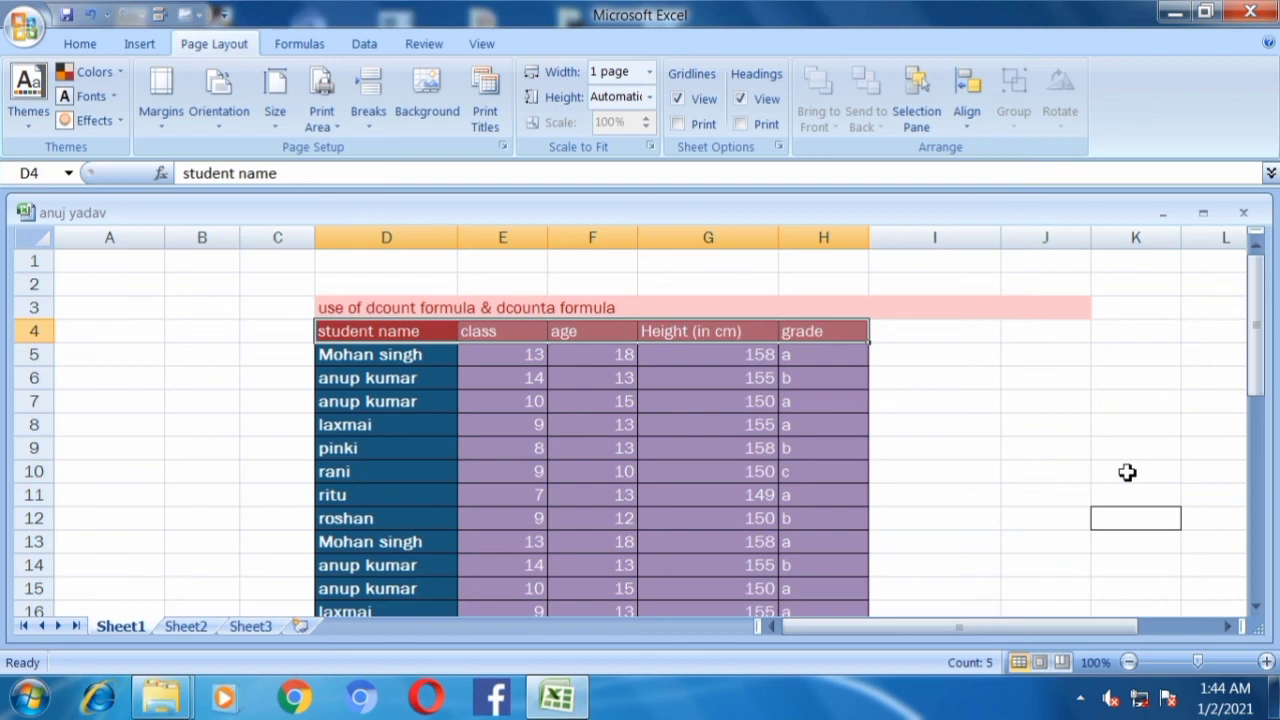
- Preview the sheet's printed pages to check the repeated header row
key(ctrl+F2)
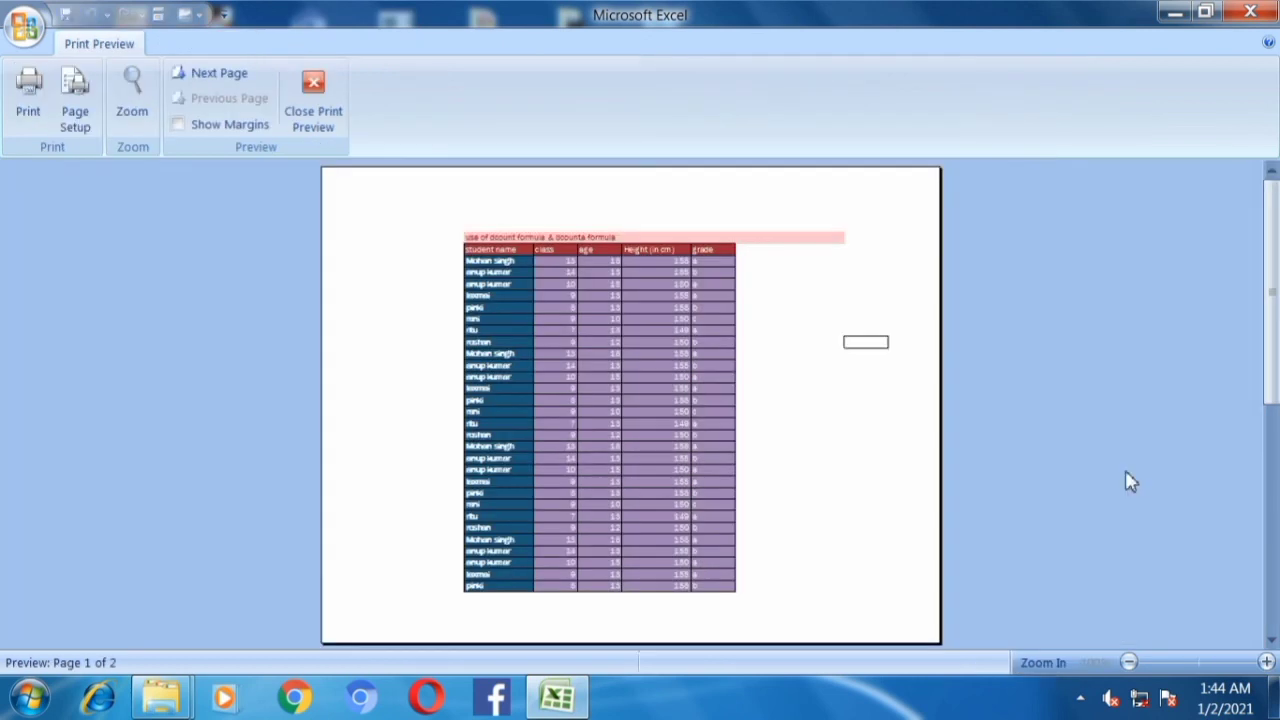